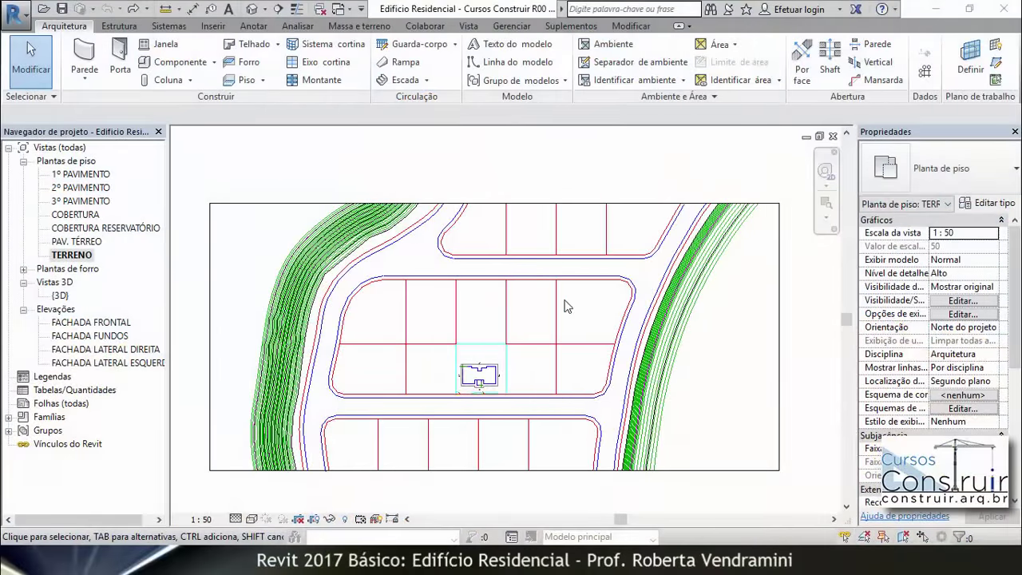
Switch to the Massa e terreno tools and open the default {3D} view of the terrain.
{"action": "left_click", "coordinate": [349, 28]}
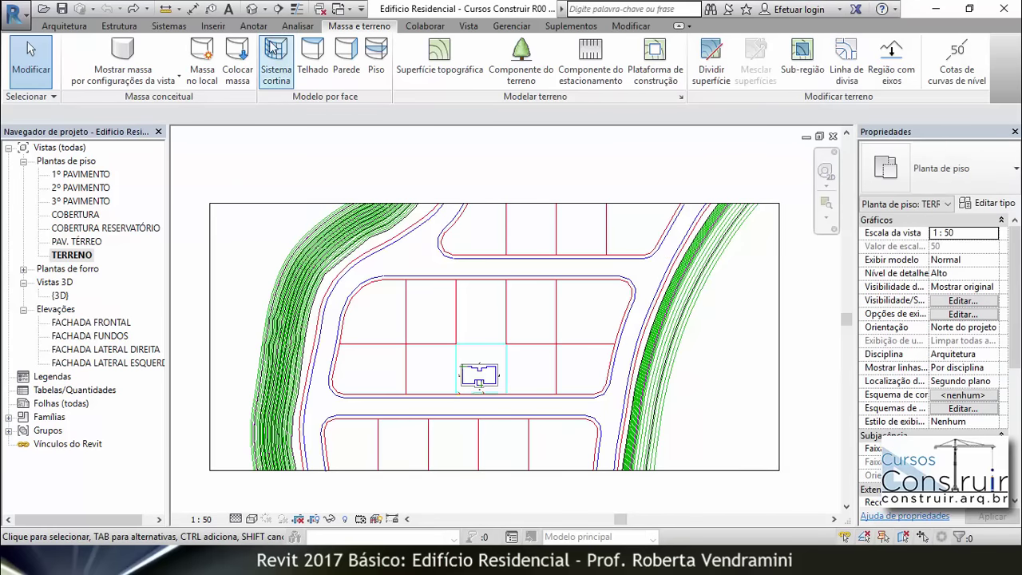
{"action": "left_click", "coordinate": [253, 12]}
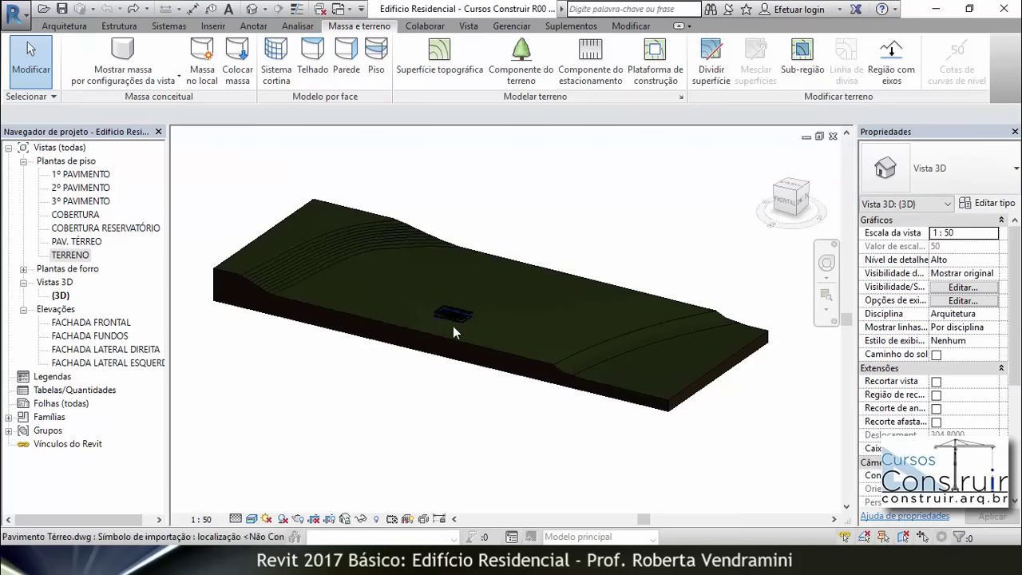
Launch Sub-região to begin a subregion boundary sketch on the toposurface in the {3D} view.
{"action": "scroll", "coordinate": [451, 325], "scroll_direction": "up", "scroll_amount": 3}
{"action": "scroll", "coordinate": [359, 304], "scroll_direction": "up", "scroll_amount": 2}
{"action": "scroll", "coordinate": [359, 304], "scroll_direction": "down", "scroll_amount": 2}
{"action": "scroll", "coordinate": [501, 315], "scroll_direction": "up", "scroll_amount": 2}
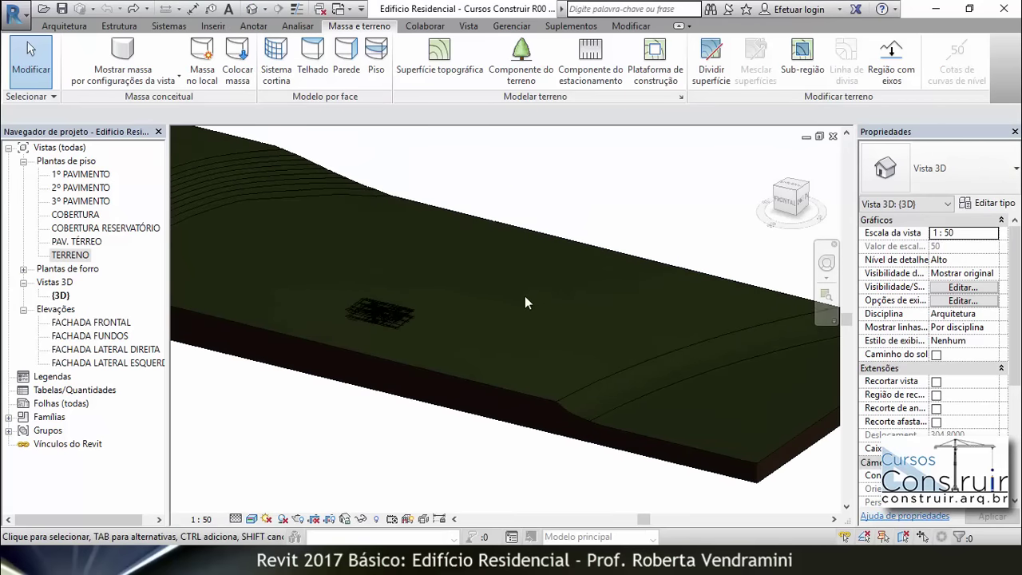
{"action": "left_click", "coordinate": [798, 66]}
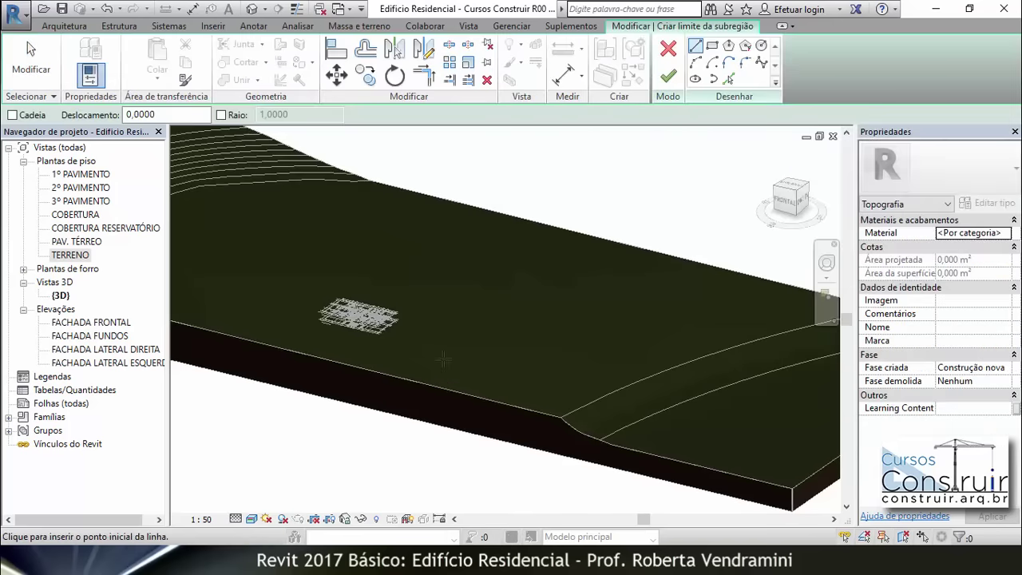
{"action": "scroll", "coordinate": [456, 364], "scroll_direction": "down", "scroll_amount": 1}
{"action": "scroll", "coordinate": [456, 364], "scroll_direction": "down", "scroll_amount": 1}
{"action": "scroll", "coordinate": [456, 364], "scroll_direction": "down", "scroll_amount": 1}
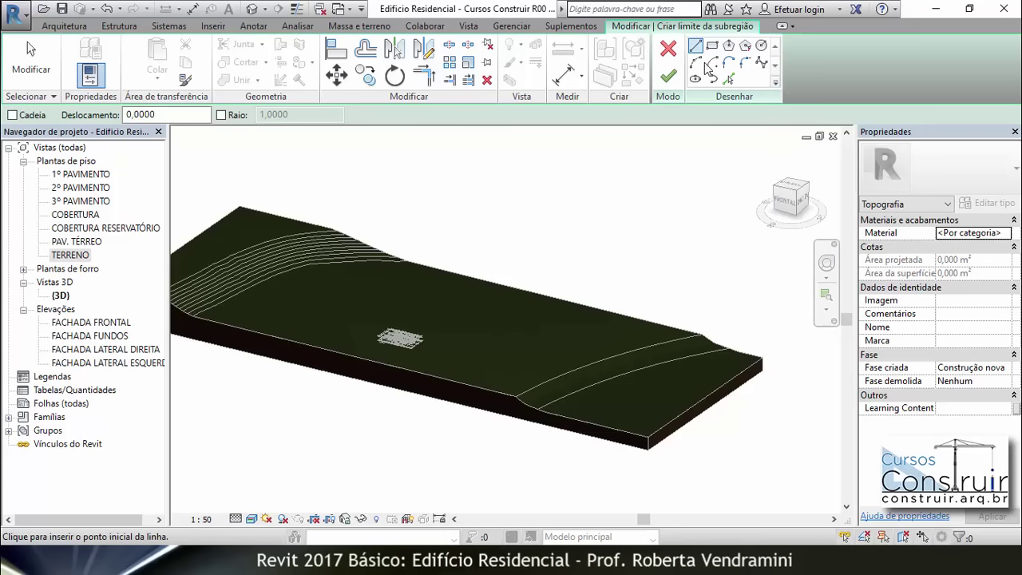
{"action": "scroll", "coordinate": [479, 364], "scroll_direction": "up", "scroll_amount": 2}
{"action": "scroll", "coordinate": [479, 364], "scroll_direction": "up", "scroll_amount": 2}
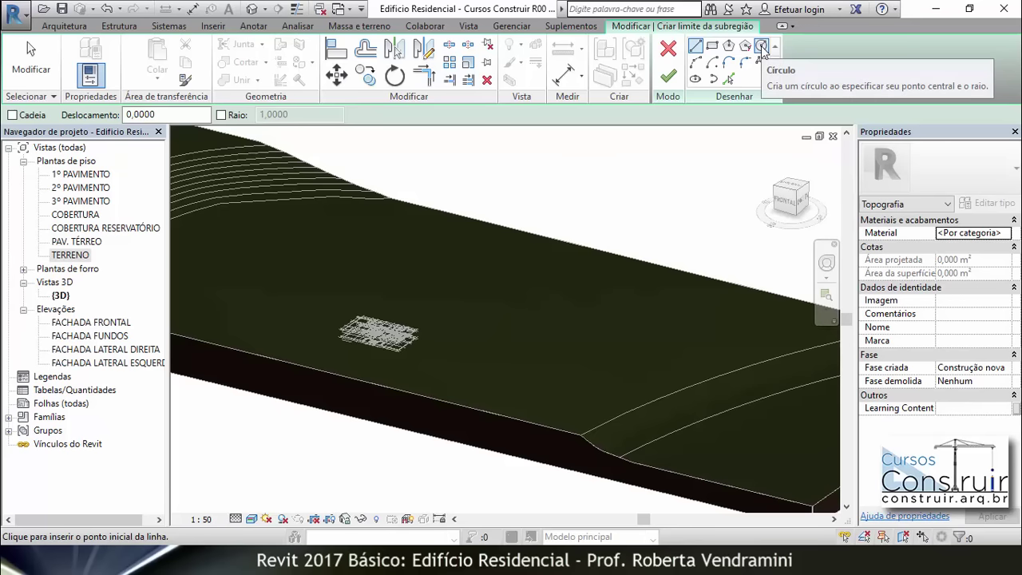
{"action": "mouse_move", "coordinate": [761, 45]}
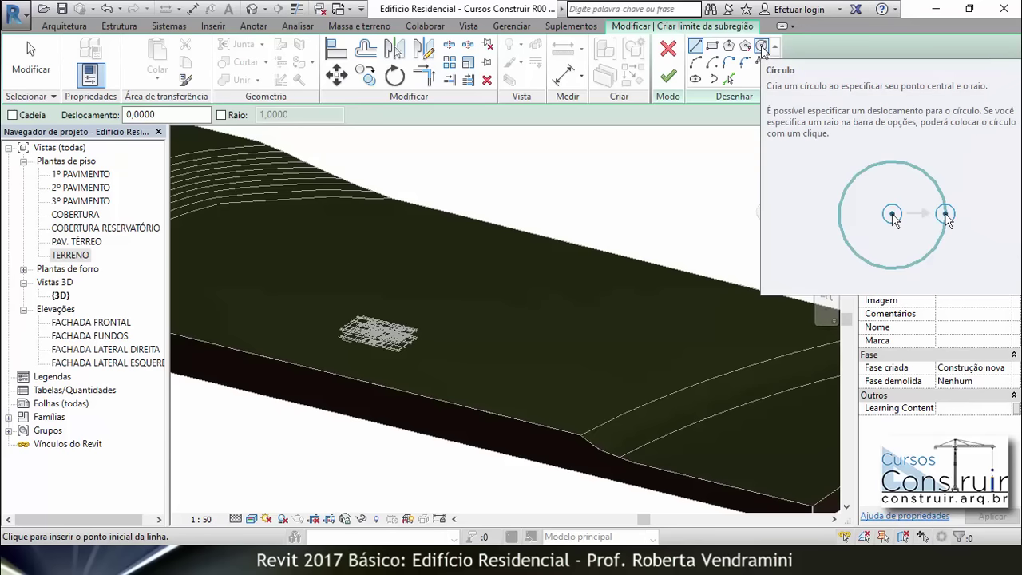
Sketch a circle in front of the building and finish it as a 530,256 m² sub-region.
{"action": "left_click", "coordinate": [762, 48]}
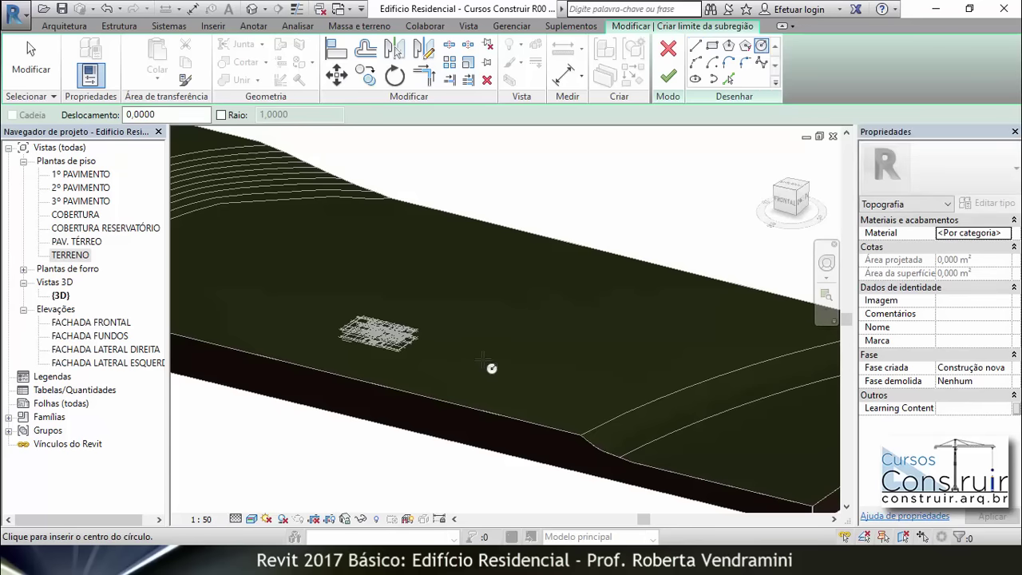
{"action": "scroll", "coordinate": [500, 376], "scroll_direction": "up", "scroll_amount": 1}
{"action": "scroll", "coordinate": [495, 369], "scroll_direction": "up", "scroll_amount": 1}
{"action": "left_click", "coordinate": [487, 364]}
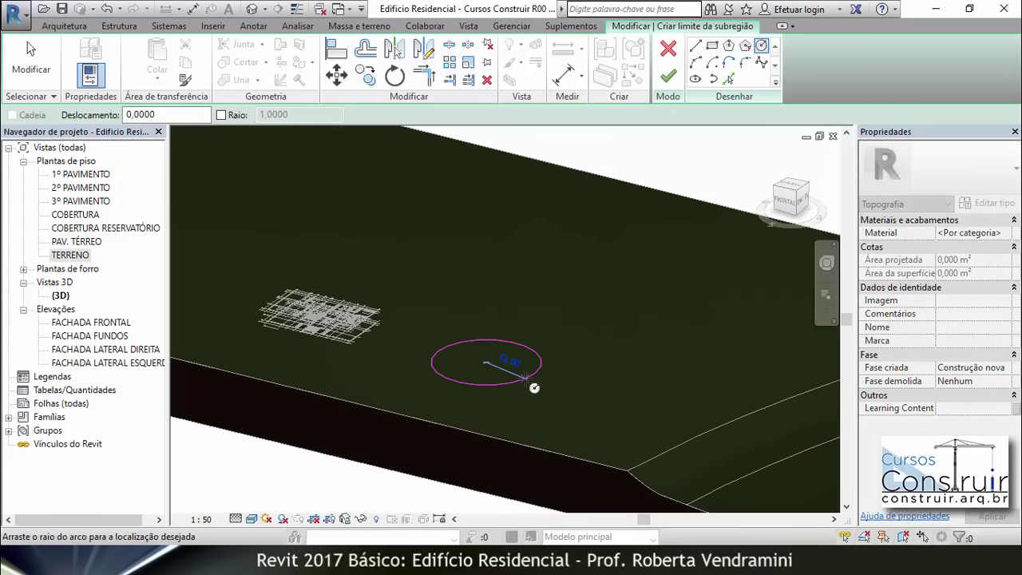
{"action": "left_click", "coordinate": [534, 388]}
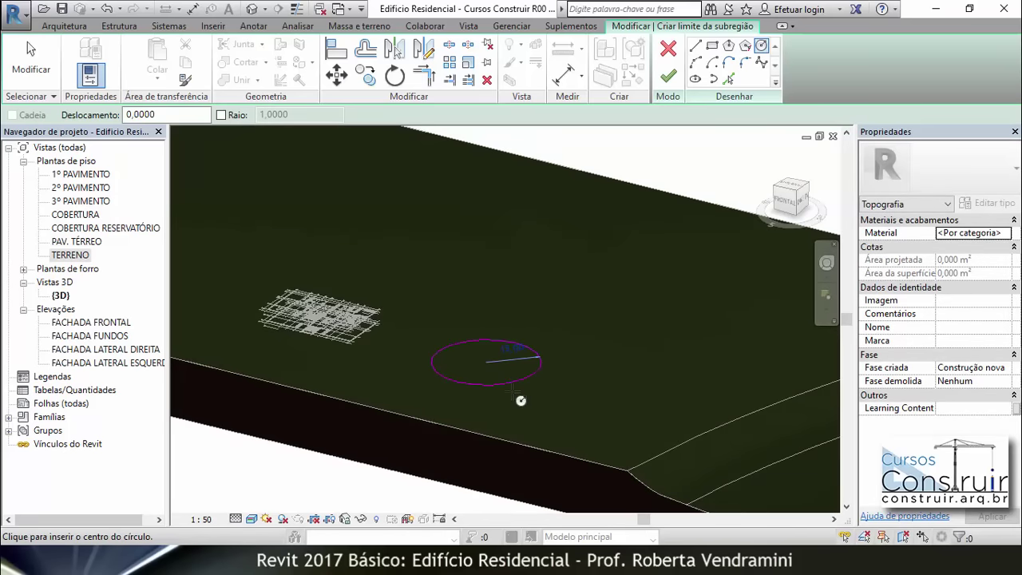
{"action": "scroll", "coordinate": [543, 404], "scroll_direction": "down", "scroll_amount": 2}
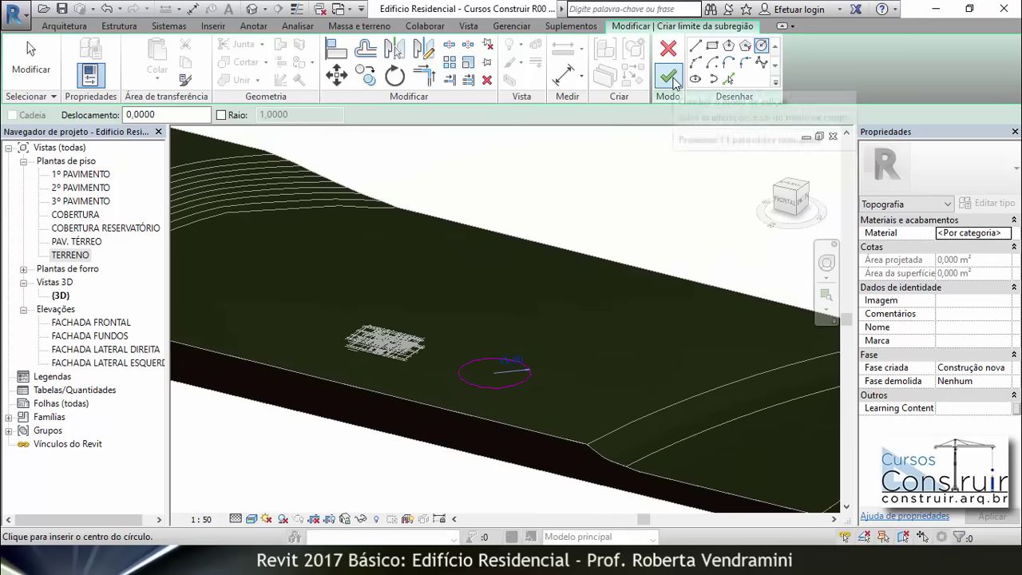
{"action": "left_click", "coordinate": [671, 78]}
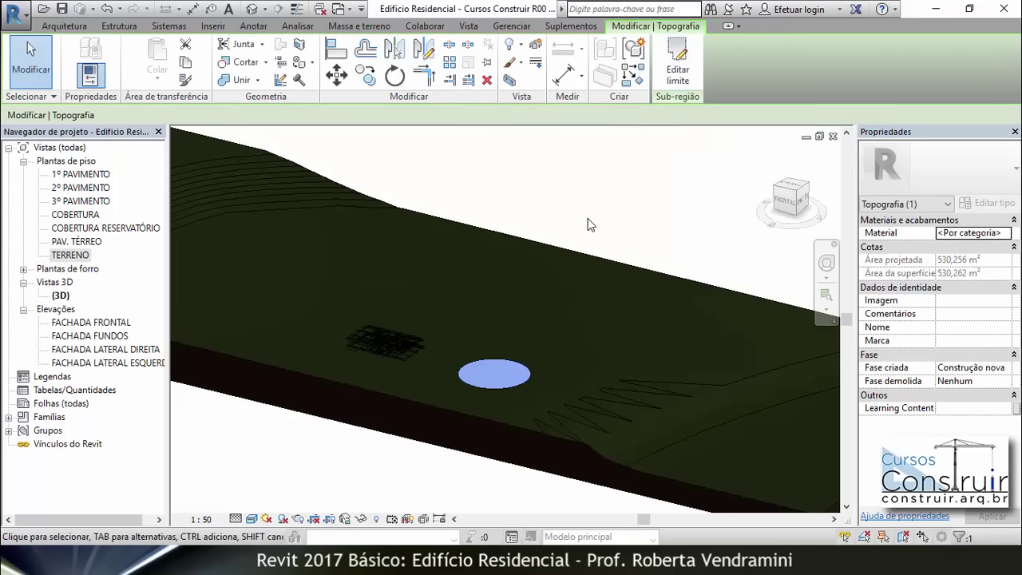
Orbit down onto the circle, select the circular sub-region and edit its Material property.
{"action": "left_click", "coordinate": [588, 225]}
{"action": "scroll", "coordinate": [524, 433], "scroll_direction": "up", "scroll_amount": 1}
{"action": "scroll", "coordinate": [524, 433], "scroll_direction": "up", "scroll_amount": 3}
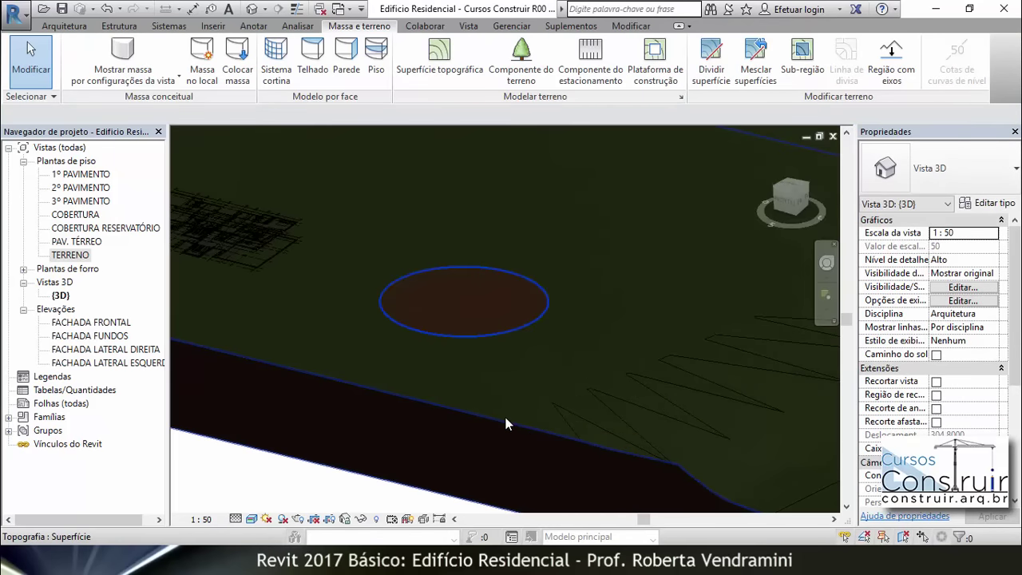
{"action": "scroll", "coordinate": [517, 328], "scroll_direction": "up", "scroll_amount": 2}
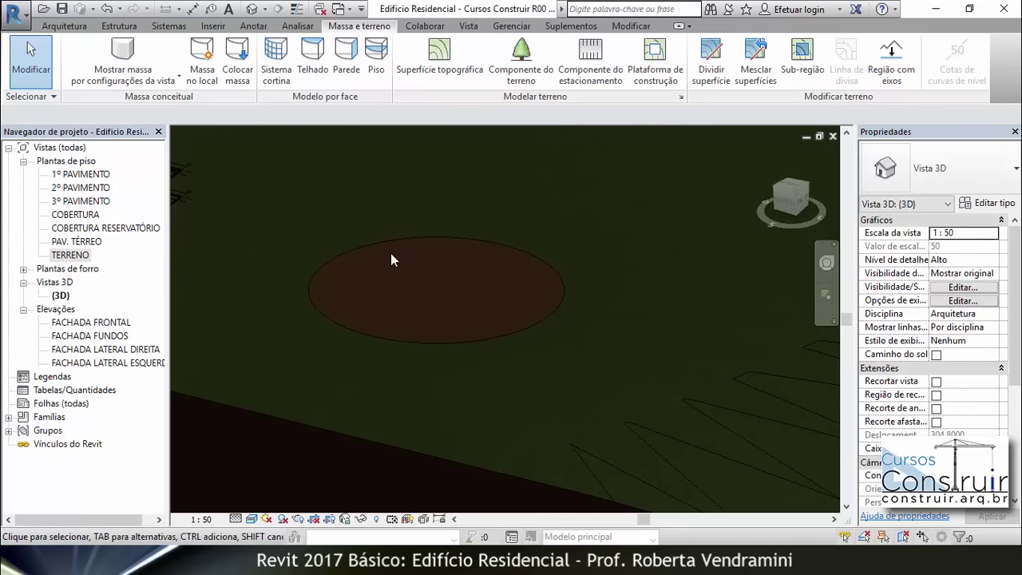
{"action": "mouse_move", "coordinate": [539, 326]}
{"action": "middle_mouse_down", "text": "shift"}
{"action": "mouse_move", "coordinate": [394, 373]}
{"action": "mouse_move", "coordinate": [519, 211]}
{"action": "middle_mouse_up", "text": "shift"}
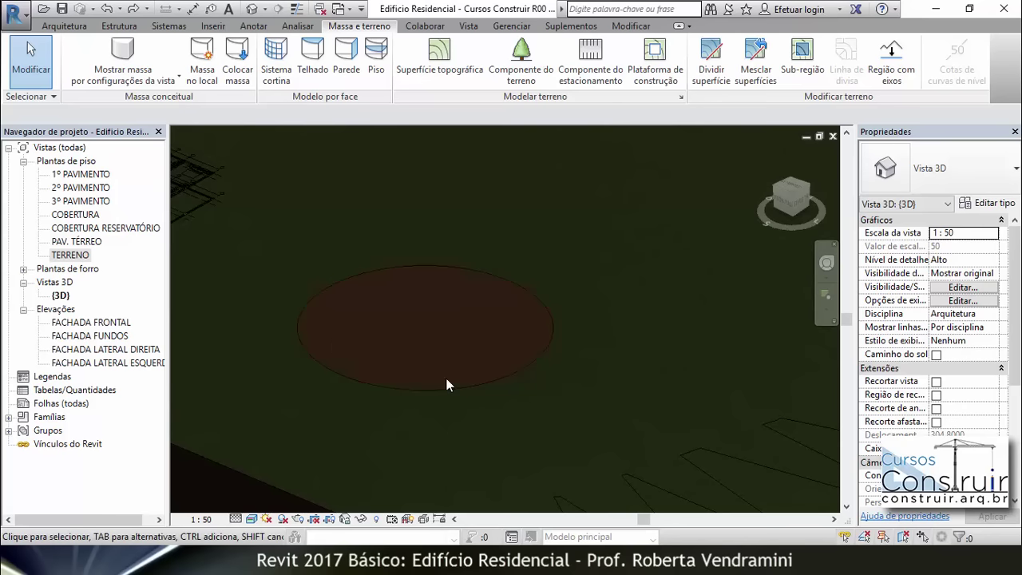
{"action": "left_click", "coordinate": [397, 387]}
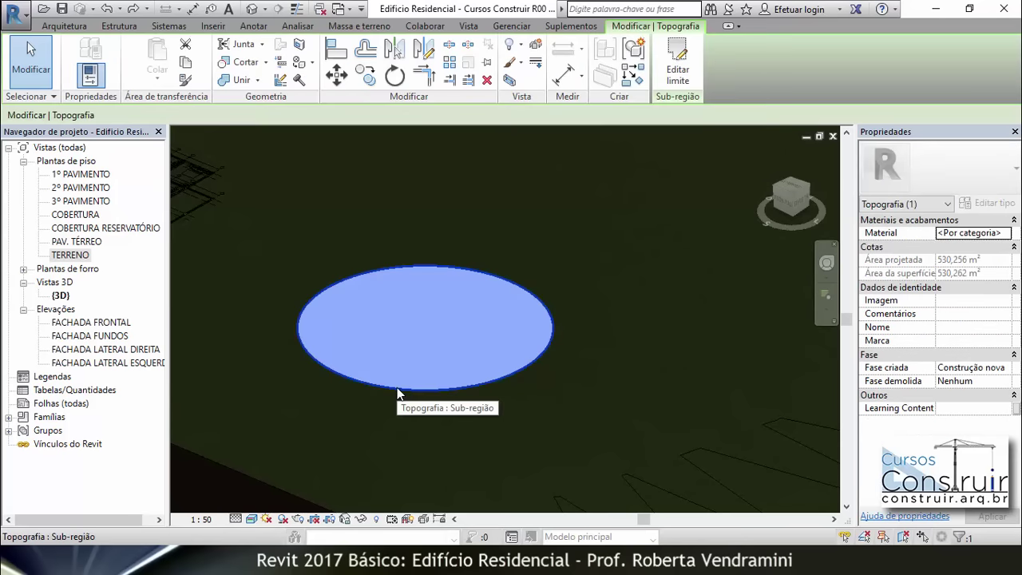
{"action": "left_click", "coordinate": [964, 233]}
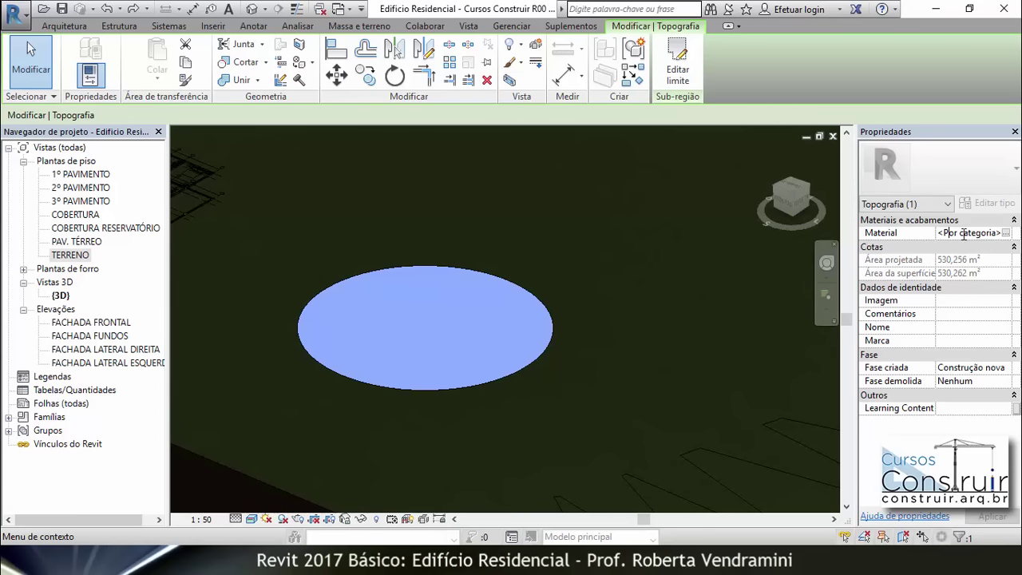
Assign the 3D plant-4 material to the circular sub-region from the Material Browser.
{"action": "left_click", "coordinate": [1007, 233]}
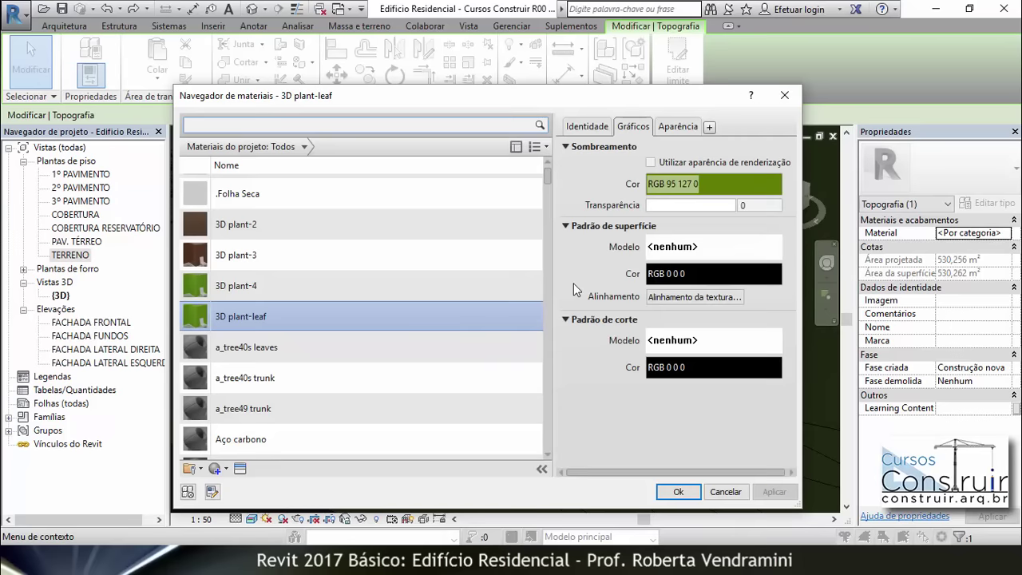
{"action": "scroll", "coordinate": [268, 283], "scroll_direction": "up", "scroll_amount": 2}
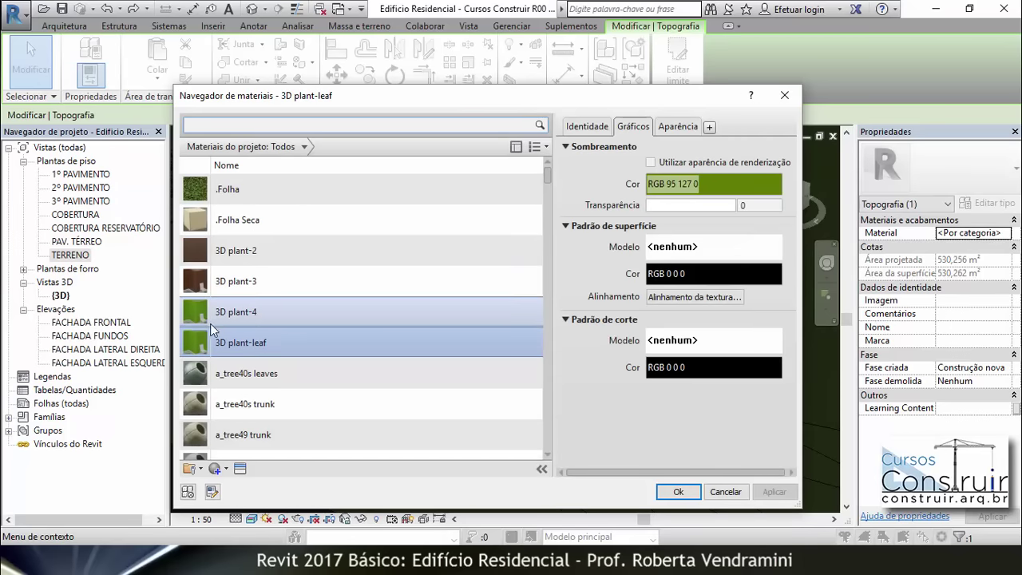
{"action": "left_click", "coordinate": [254, 312]}
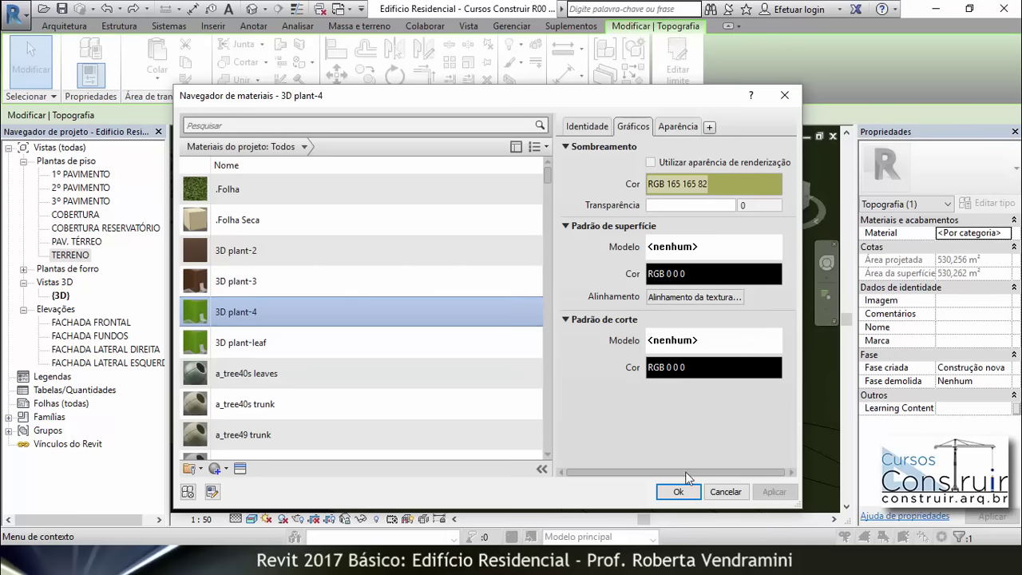
{"action": "left_click", "coordinate": [678, 491]}
{"action": "scroll", "coordinate": [431, 296], "scroll_direction": "down", "scroll_amount": 3}
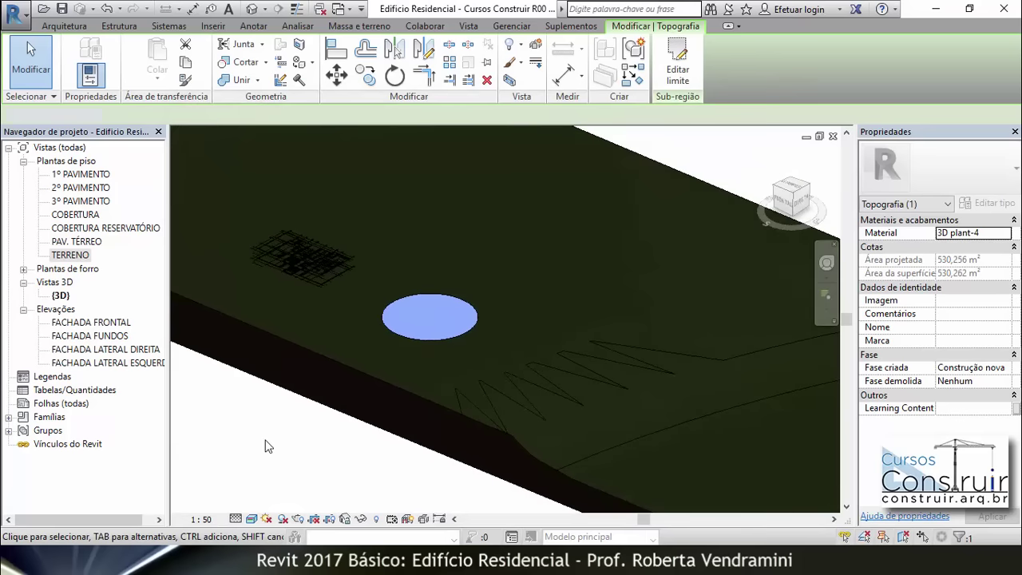
{"action": "key", "text": "Escape"}
Inspect the terrain slope lines up close, then reselect the green circular sub-region.
{"action": "scroll", "coordinate": [491, 311], "scroll_direction": "up", "scroll_amount": 1}
{"action": "scroll", "coordinate": [490, 305], "scroll_direction": "up", "scroll_amount": 2}
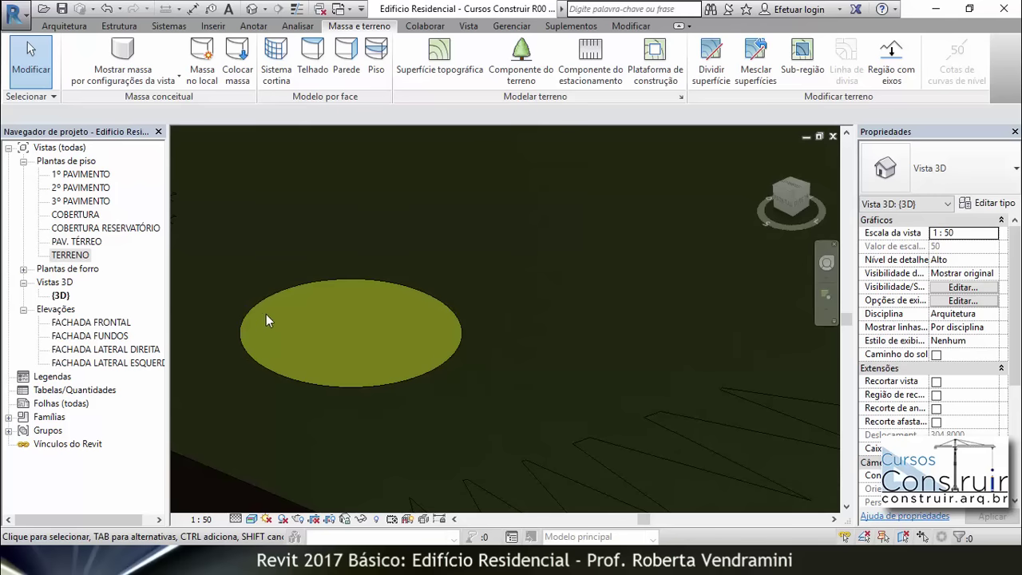
{"action": "scroll", "coordinate": [685, 356], "scroll_direction": "down", "scroll_amount": 1}
{"action": "scroll", "coordinate": [686, 349], "scroll_direction": "down", "scroll_amount": 3}
{"action": "scroll", "coordinate": [586, 353], "scroll_direction": "down", "scroll_amount": 2}
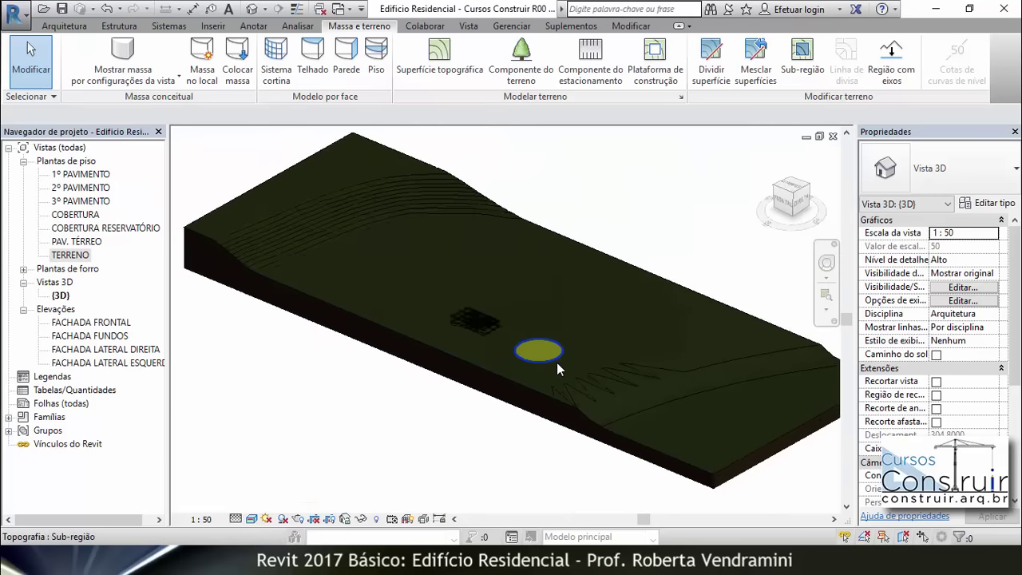
{"action": "scroll", "coordinate": [379, 254], "scroll_direction": "up", "scroll_amount": 4}
{"action": "scroll", "coordinate": [379, 250], "scroll_direction": "up", "scroll_amount": 2}
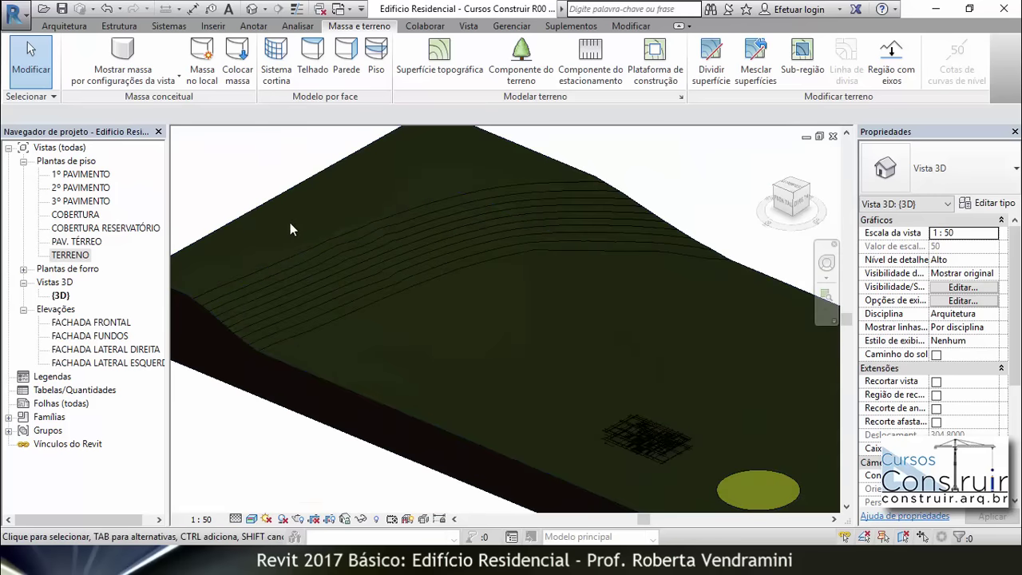
{"action": "mouse_move", "coordinate": [413, 283]}
{"action": "middle_mouse_down", "text": "shift"}
{"action": "mouse_move", "coordinate": [342, 261]}
{"action": "mouse_move", "coordinate": [277, 215]}
{"action": "middle_mouse_up", "text": "shift"}
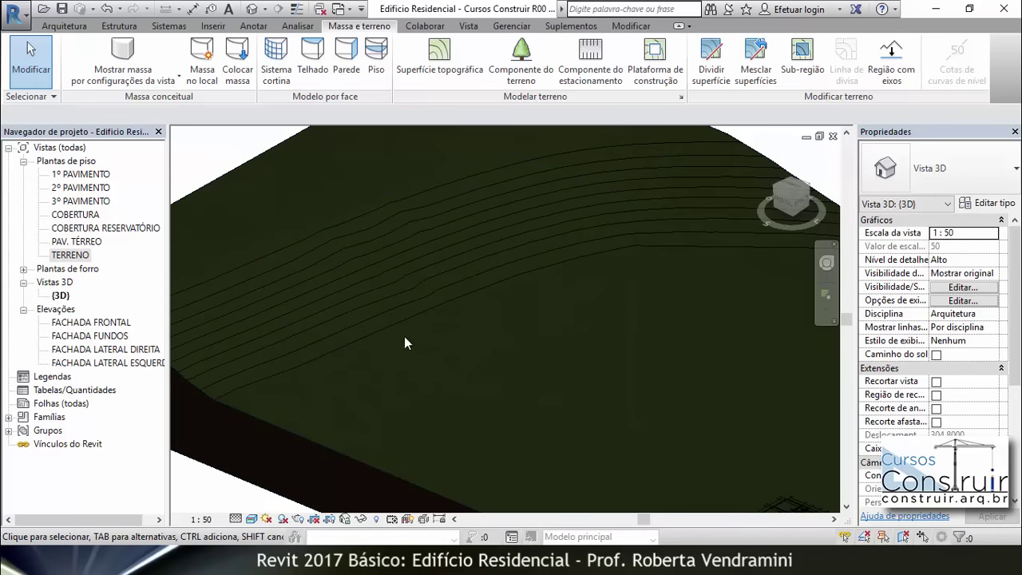
{"action": "scroll", "coordinate": [238, 233], "scroll_direction": "down", "scroll_amount": 3}
{"action": "scroll", "coordinate": [238, 234], "scroll_direction": "down", "scroll_amount": 2}
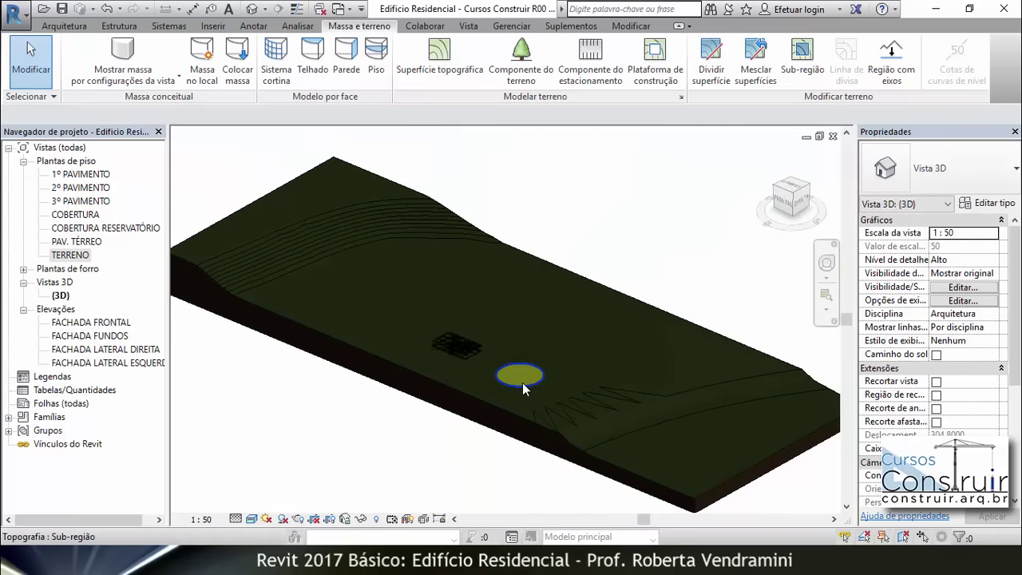
{"action": "scroll", "coordinate": [535, 350], "scroll_direction": "up", "scroll_amount": 2}
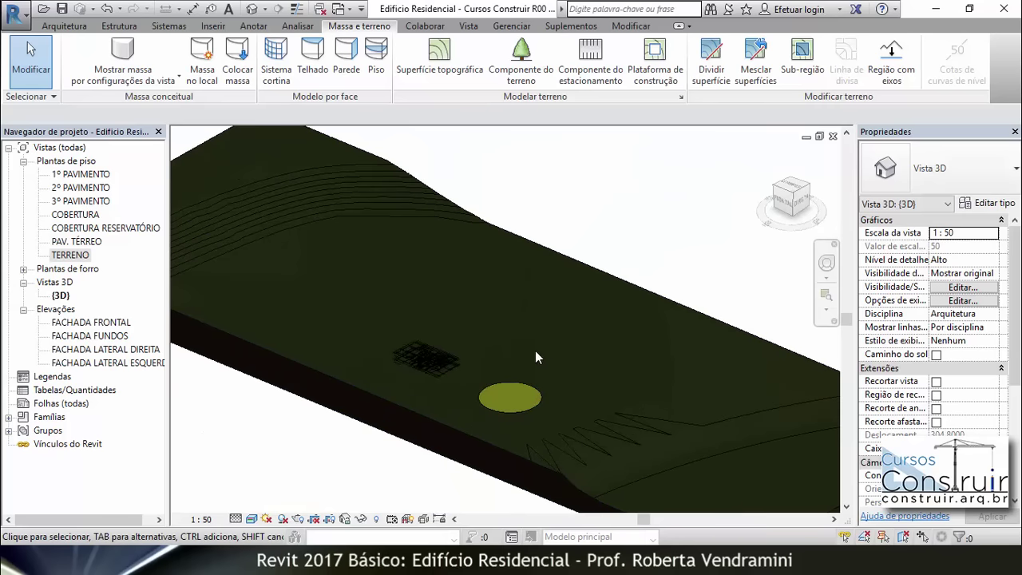
{"action": "scroll", "coordinate": [533, 368], "scroll_direction": "down", "scroll_amount": 2}
{"action": "left_click", "coordinate": [525, 381]}
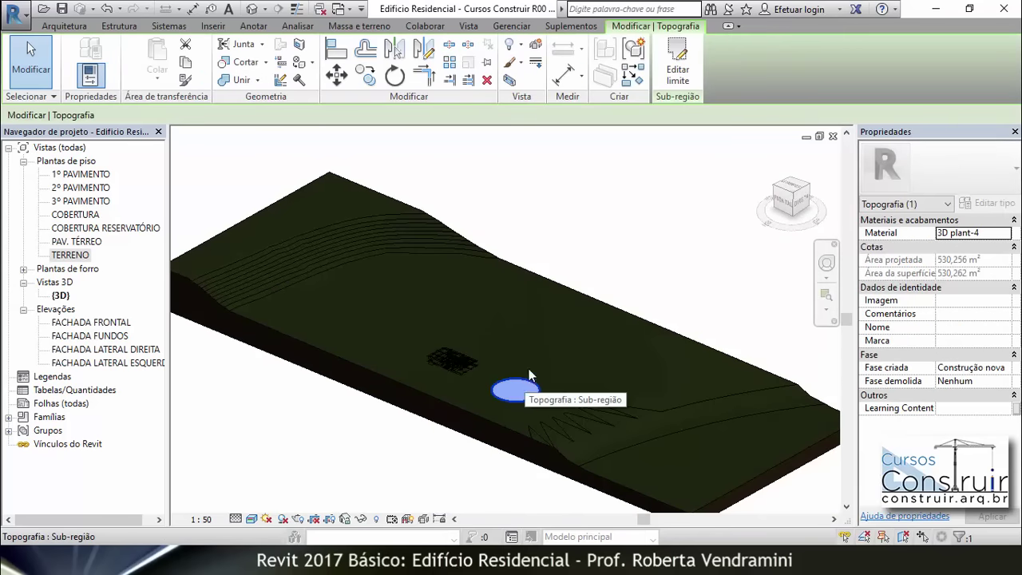
Add a rectangle to the sub-region boundary beside the circle, raising its area to 2452,256 m².
{"action": "left_click", "coordinate": [678, 60]}
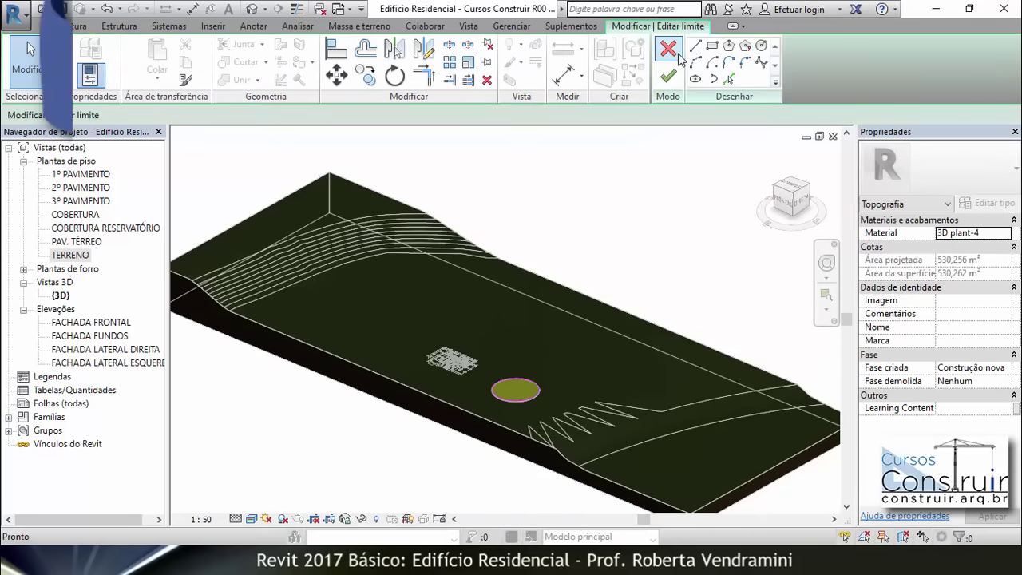
{"action": "scroll", "coordinate": [287, 249], "scroll_direction": "up", "scroll_amount": 2}
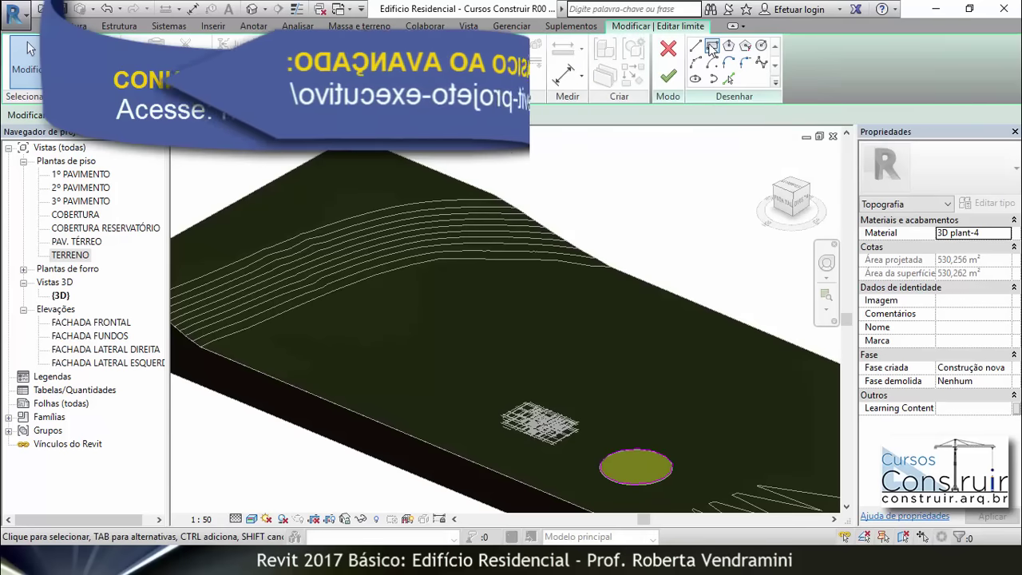
{"action": "left_click", "coordinate": [712, 48]}
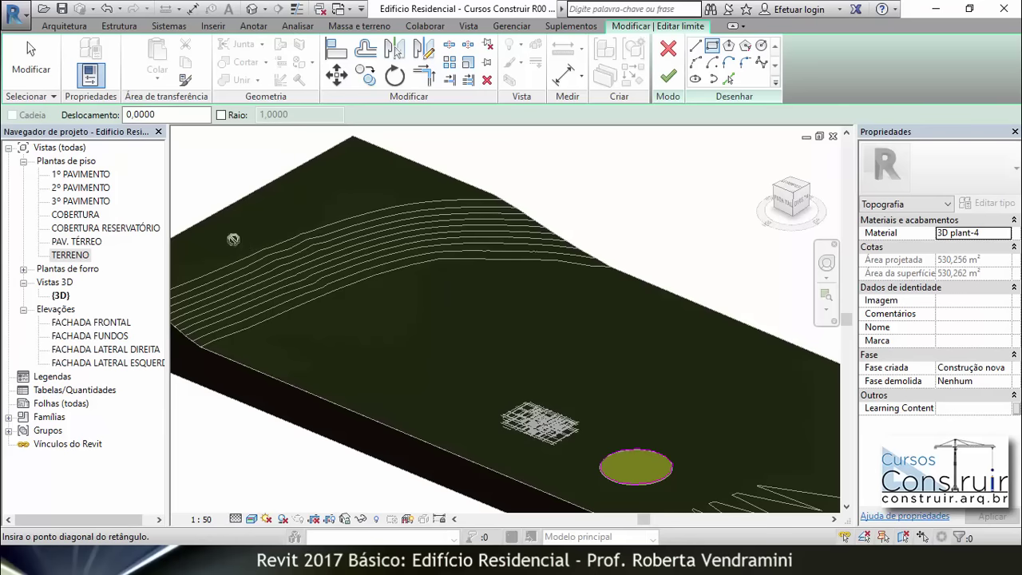
{"action": "left_click", "coordinate": [229, 240]}
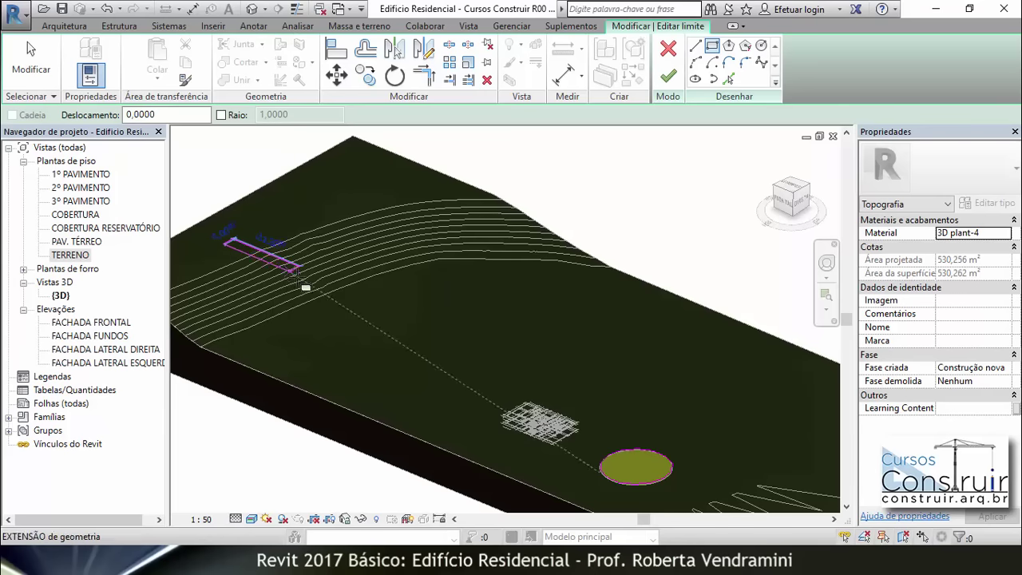
{"action": "left_click", "coordinate": [319, 330]}
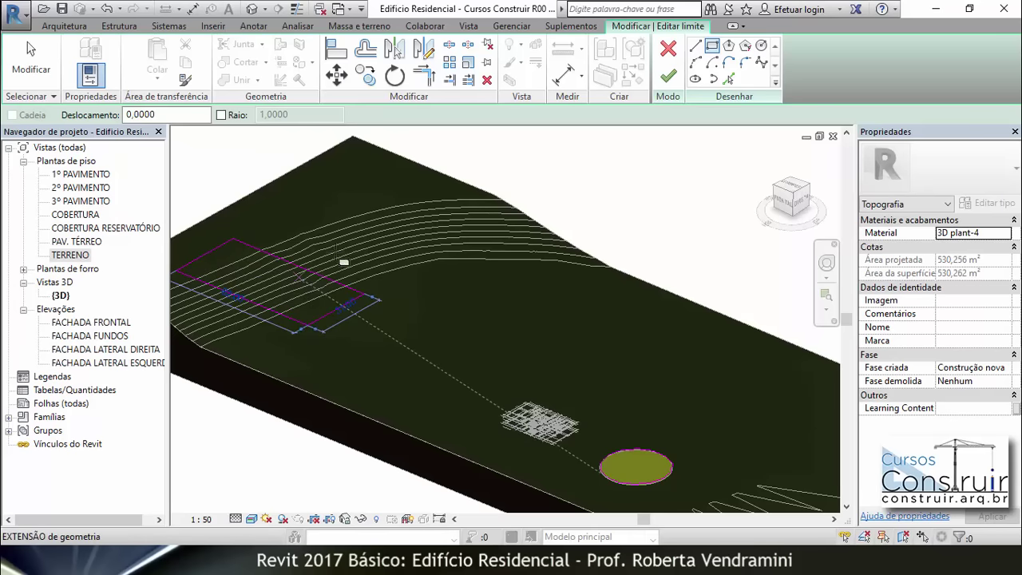
{"action": "left_click", "coordinate": [669, 76]}
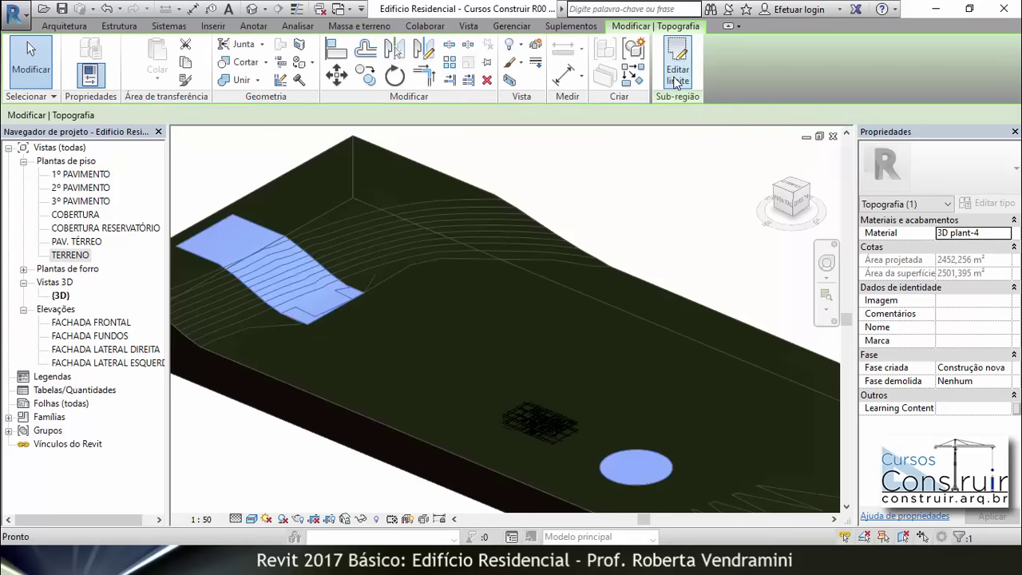
Orbit the terrain to review both sub-regions, then open the TERRENO floor plan.
{"action": "left_click", "coordinate": [612, 194]}
{"action": "middle_click_drag", "start_coordinate": [670, 238], "coordinate": [314, 201], "text": "shift"}
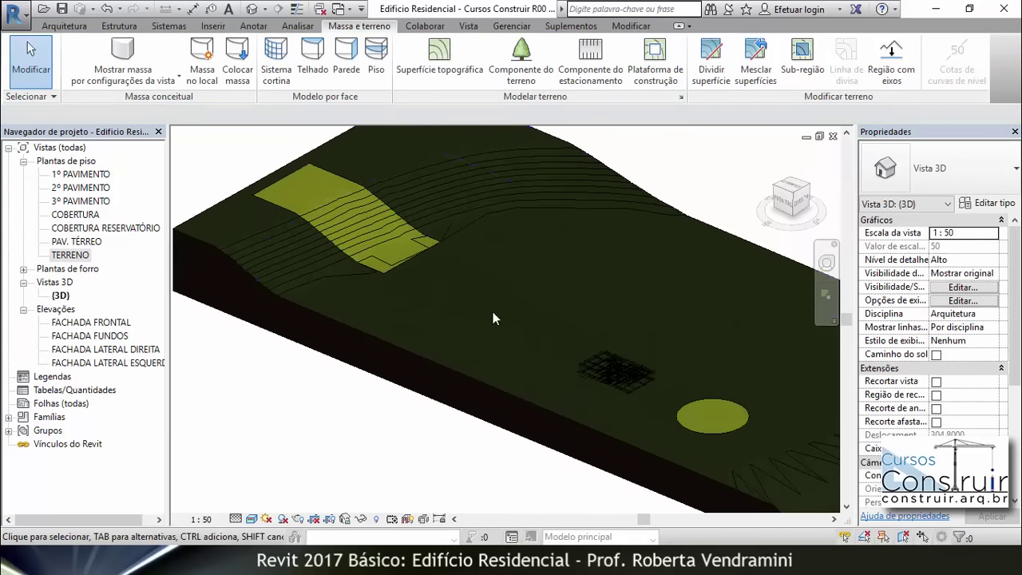
{"action": "scroll", "coordinate": [280, 184], "scroll_direction": "up", "scroll_amount": 2}
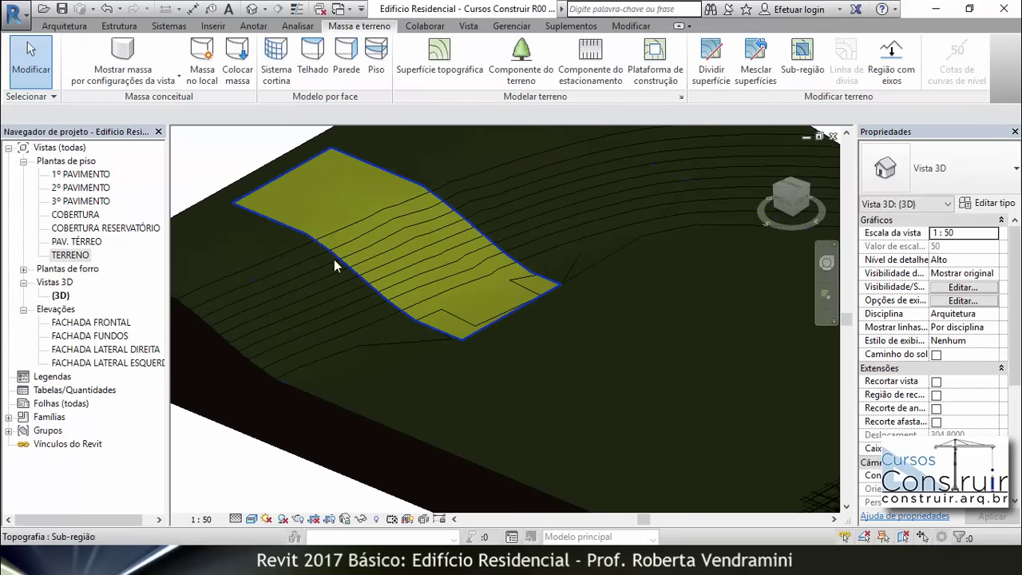
{"action": "scroll", "coordinate": [370, 286], "scroll_direction": "up", "scroll_amount": 1}
{"action": "scroll", "coordinate": [380, 318], "scroll_direction": "down", "scroll_amount": 2}
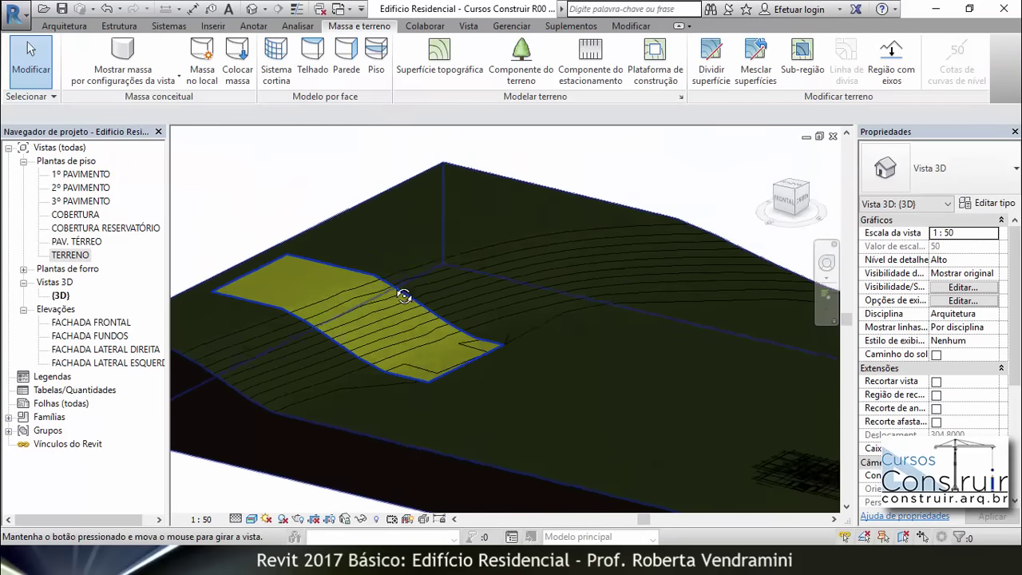
{"action": "middle_click_drag", "start_coordinate": [381, 318], "coordinate": [391, 271], "text": "shift"}
{"action": "scroll", "coordinate": [359, 294], "scroll_direction": "down", "scroll_amount": 2}
{"action": "middle_click_drag", "start_coordinate": [361, 322], "coordinate": [416, 272], "text": "shift"}
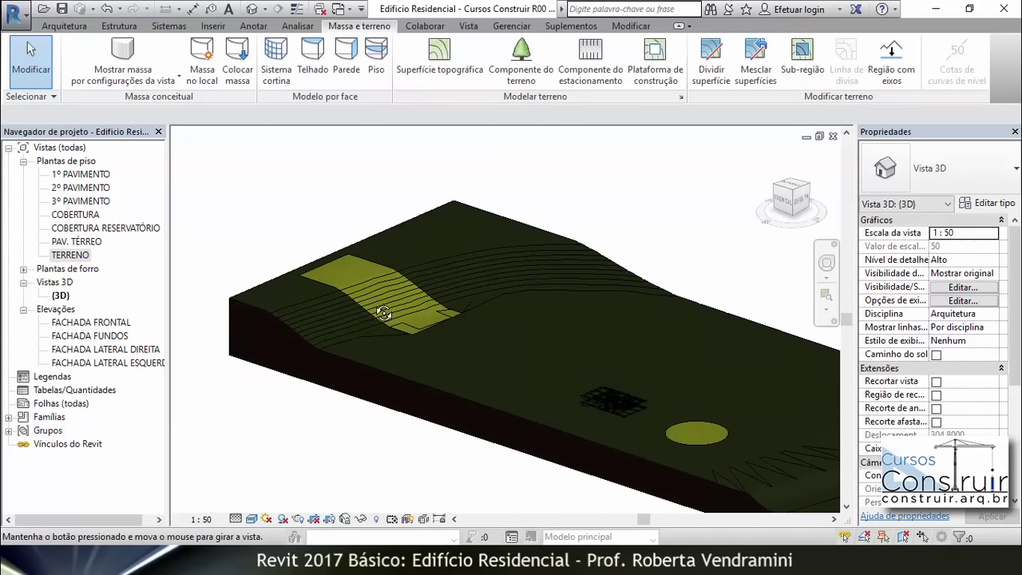
{"action": "double_click", "coordinate": [64, 255]}
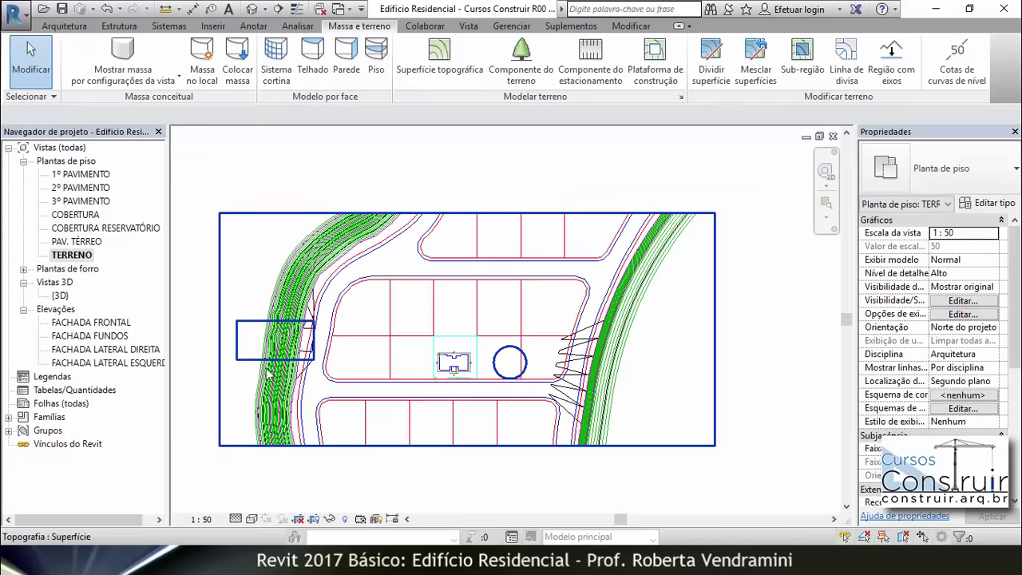
Set the TERRENO plan's visual style to Cores consistentes and zoom to fit the site.
{"action": "scroll", "coordinate": [269, 376], "scroll_direction": "up", "scroll_amount": 3}
{"action": "scroll", "coordinate": [240, 359], "scroll_direction": "up", "scroll_amount": 1}
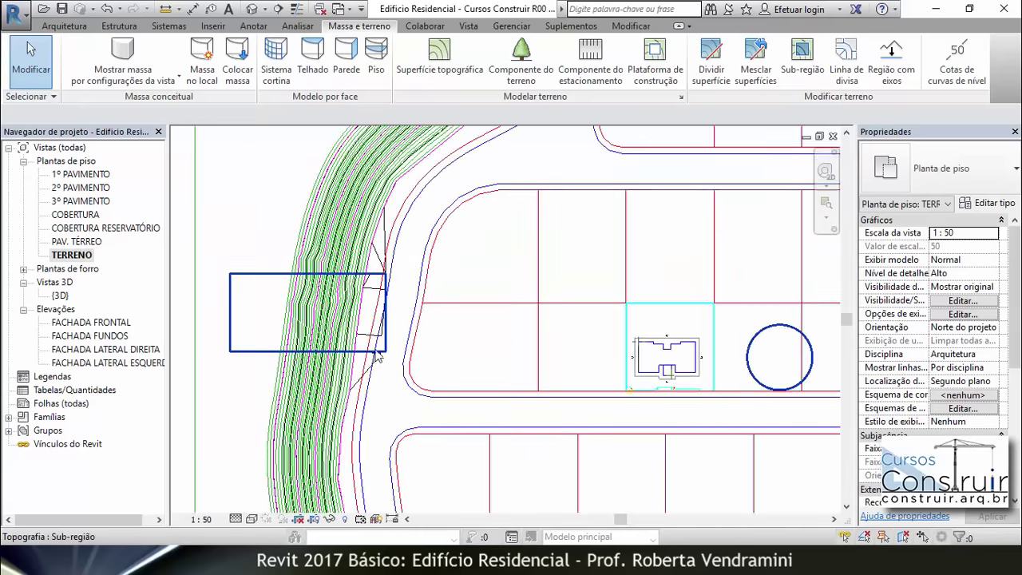
{"action": "scroll", "coordinate": [256, 265], "scroll_direction": "down", "scroll_amount": 1}
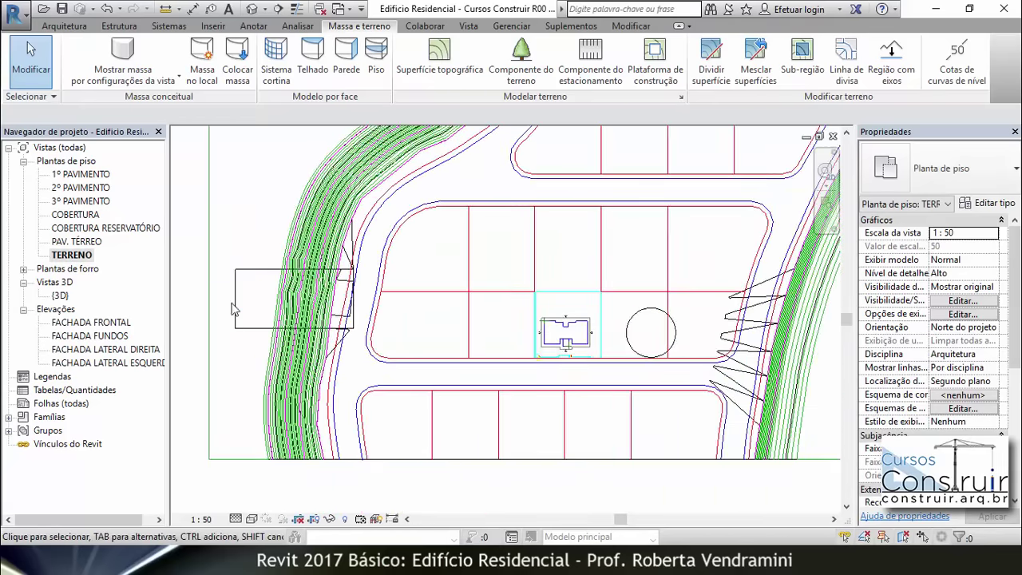
{"action": "left_click", "coordinate": [252, 520]}
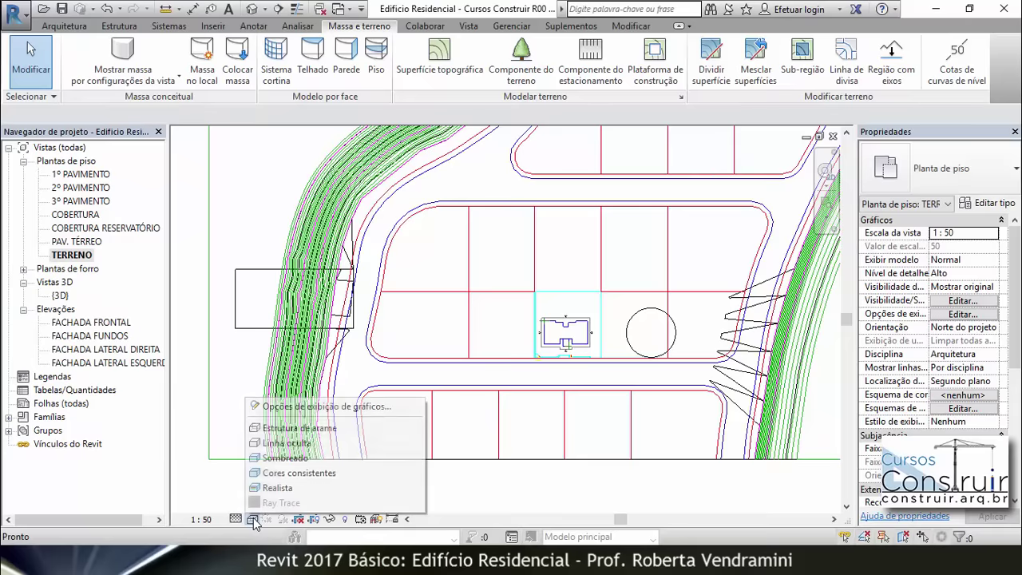
{"action": "left_click", "coordinate": [272, 473]}
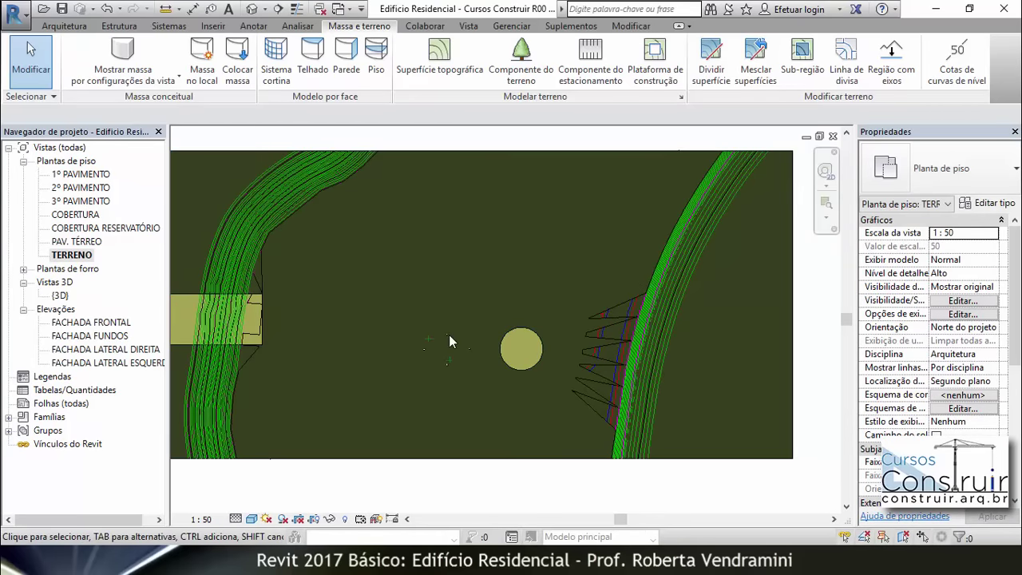
{"action": "scroll", "coordinate": [449, 339], "scroll_direction": "down", "scroll_amount": 2}
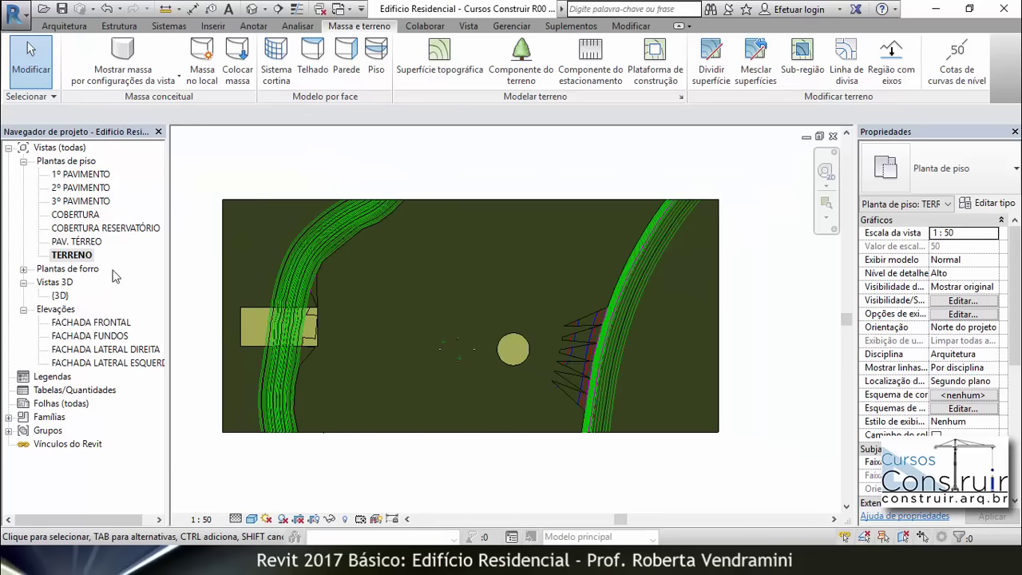
{"action": "scroll", "coordinate": [280, 255], "scroll_direction": "up", "scroll_amount": 1}
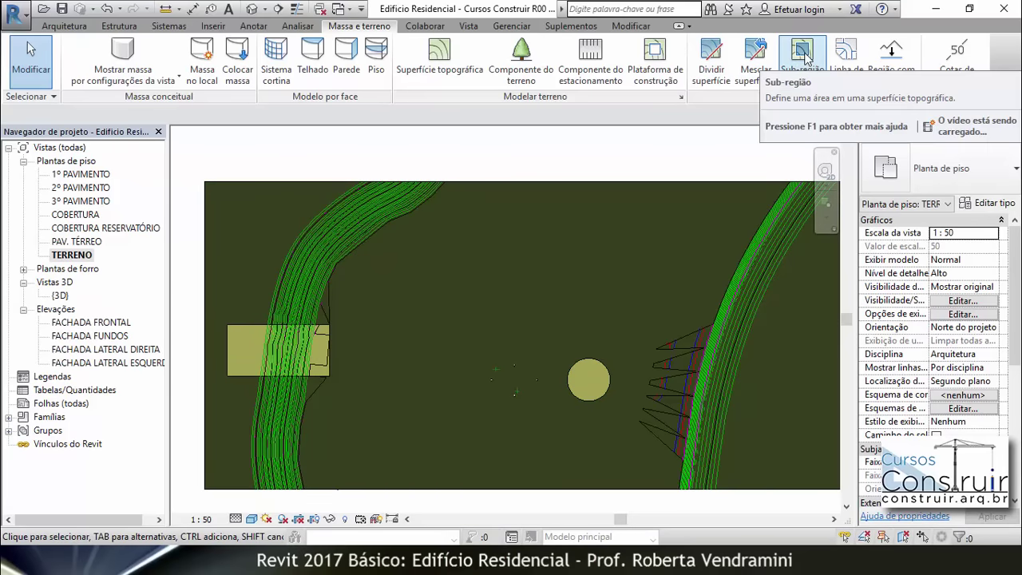
Draw a second rectangular sub-region across the upper-left road curve on the TERRENO plan.
{"action": "left_click", "coordinate": [802, 54]}
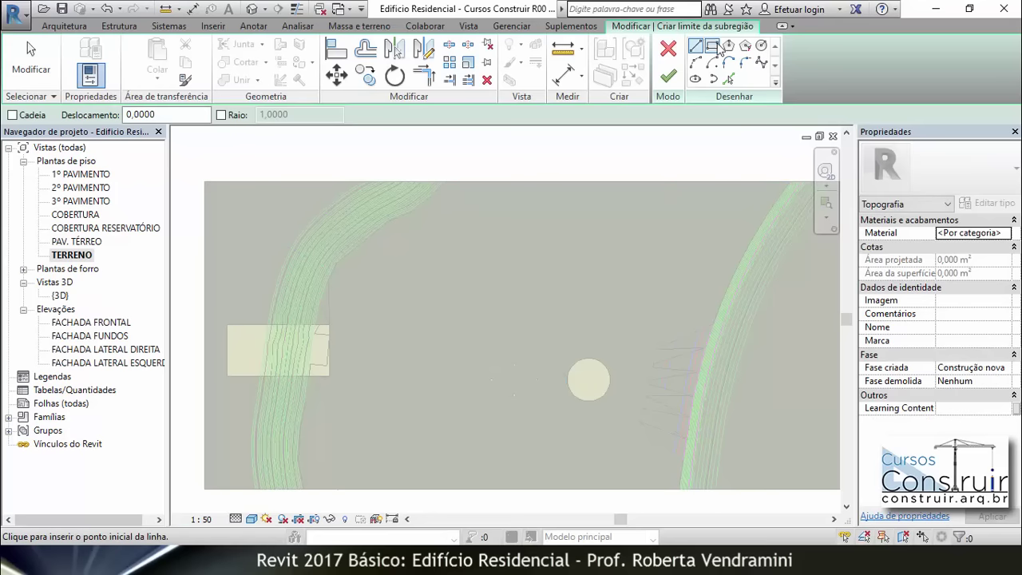
{"action": "left_click", "coordinate": [712, 46]}
{"action": "left_click", "coordinate": [247, 214]}
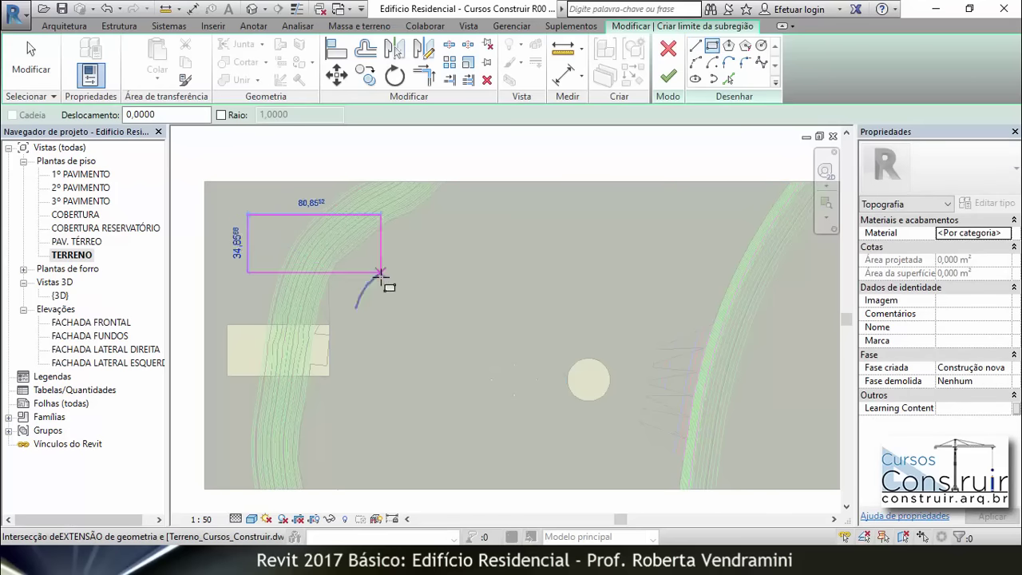
{"action": "left_click", "coordinate": [416, 289]}
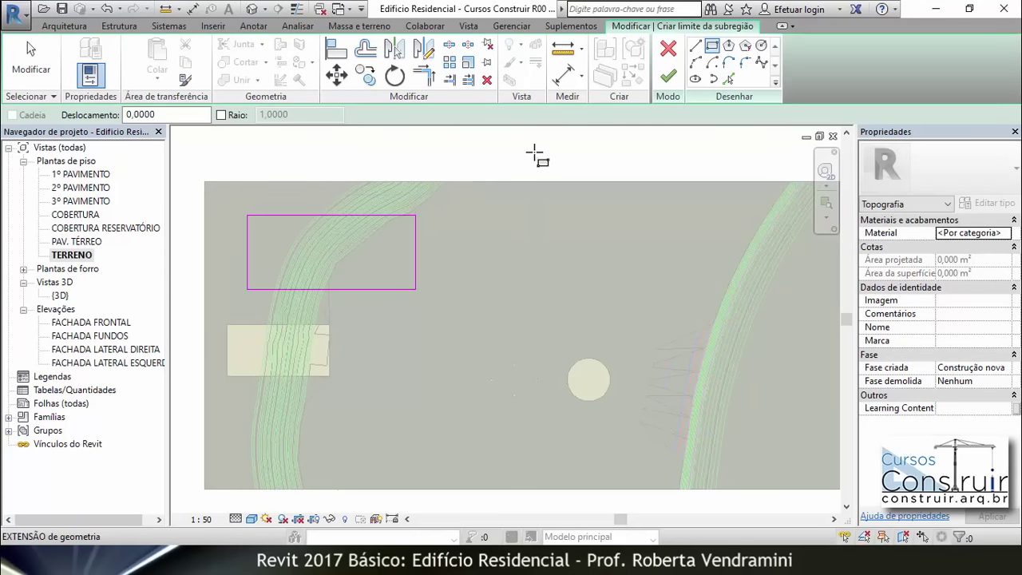
{"action": "left_click", "coordinate": [671, 79]}
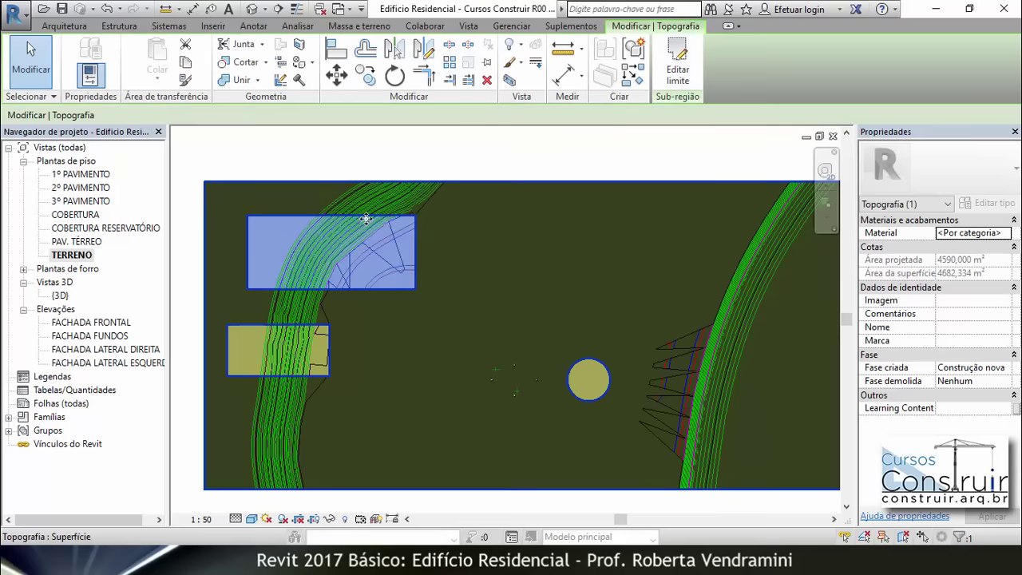
{"action": "left_click", "coordinate": [336, 187]}
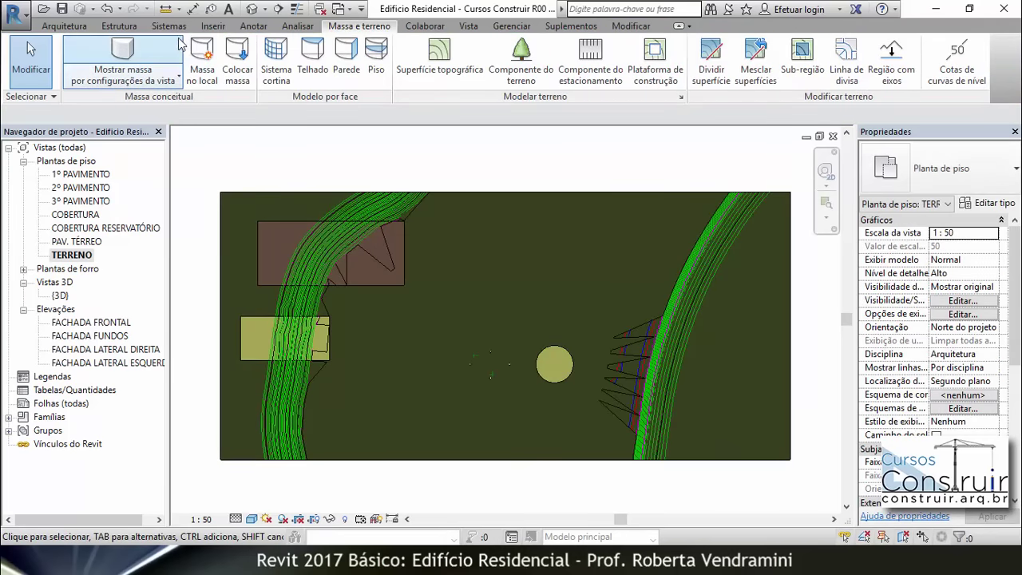
{"action": "left_click", "coordinate": [255, 9]}
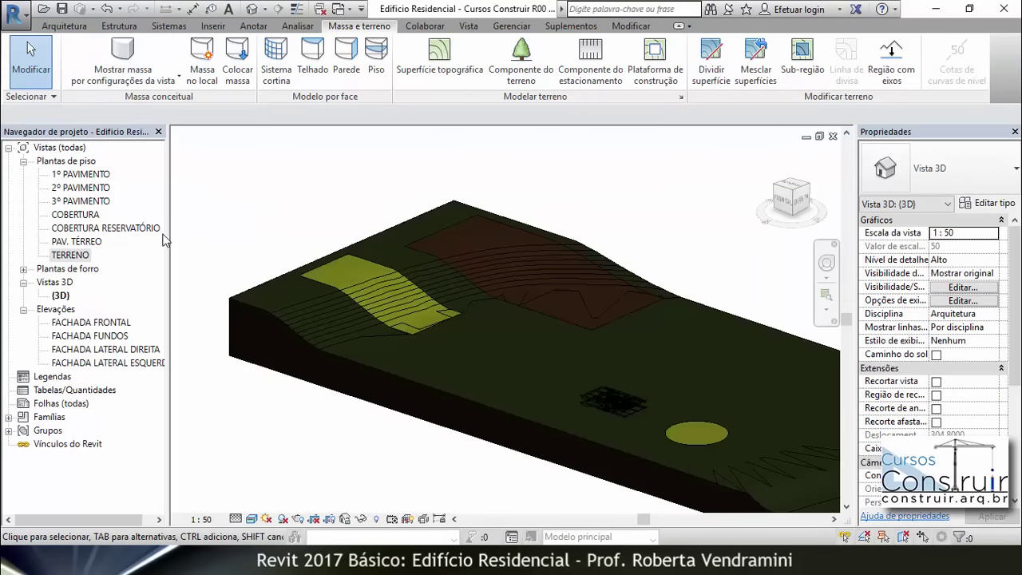
{"action": "scroll", "coordinate": [655, 292], "scroll_direction": "up", "scroll_amount": 3}
{"action": "middle_click_drag", "start_coordinate": [654, 289], "coordinate": [562, 294]}
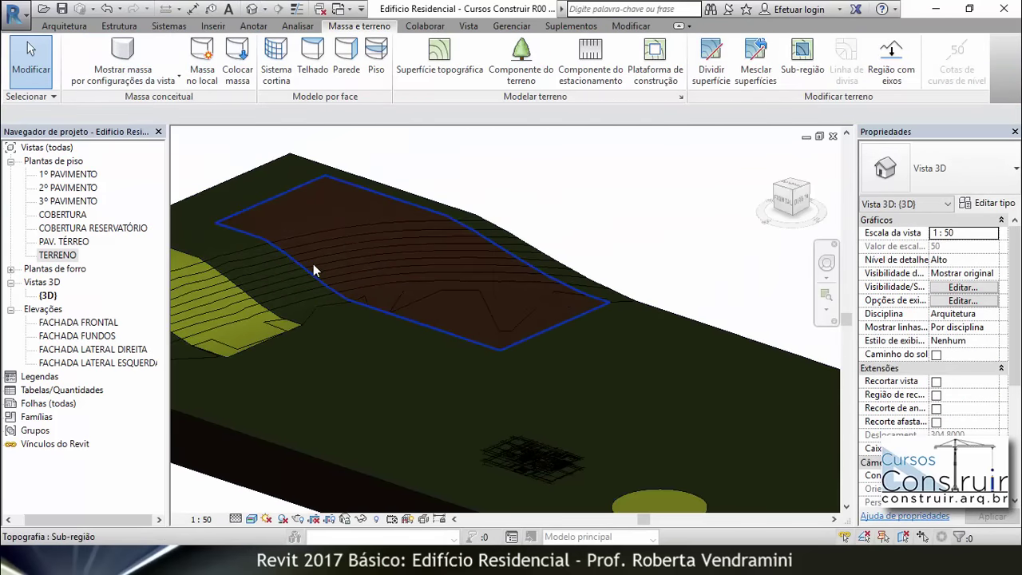
{"action": "left_click", "coordinate": [320, 277]}
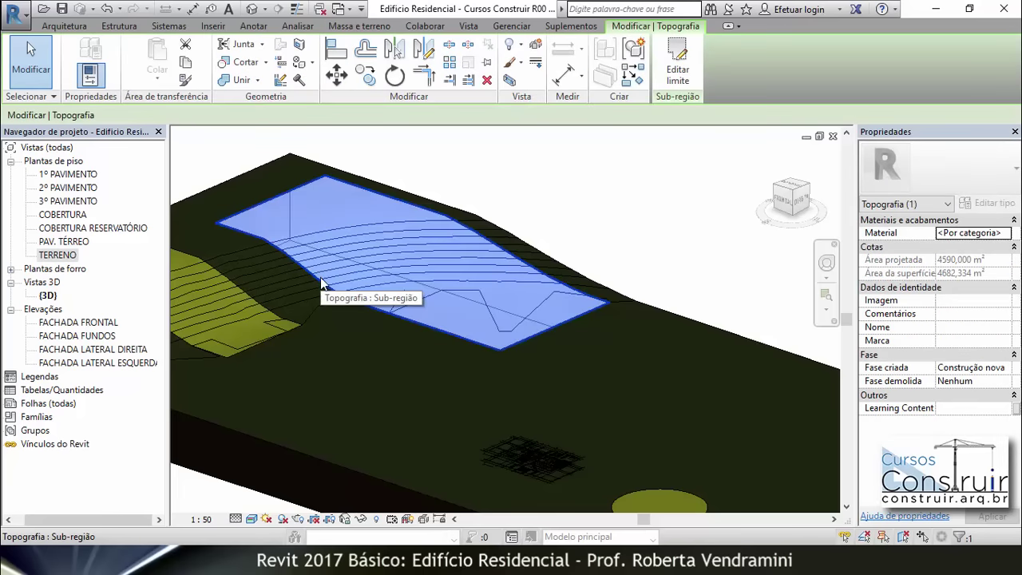
{"action": "scroll", "coordinate": [324, 248], "scroll_direction": "down", "scroll_amount": 2}
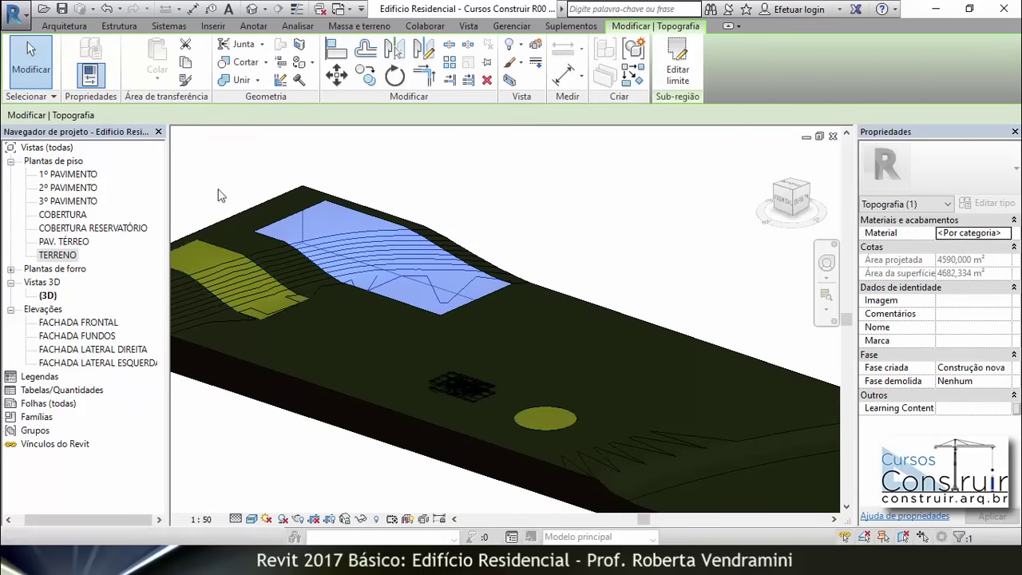
{"action": "left_click", "coordinate": [481, 214]}
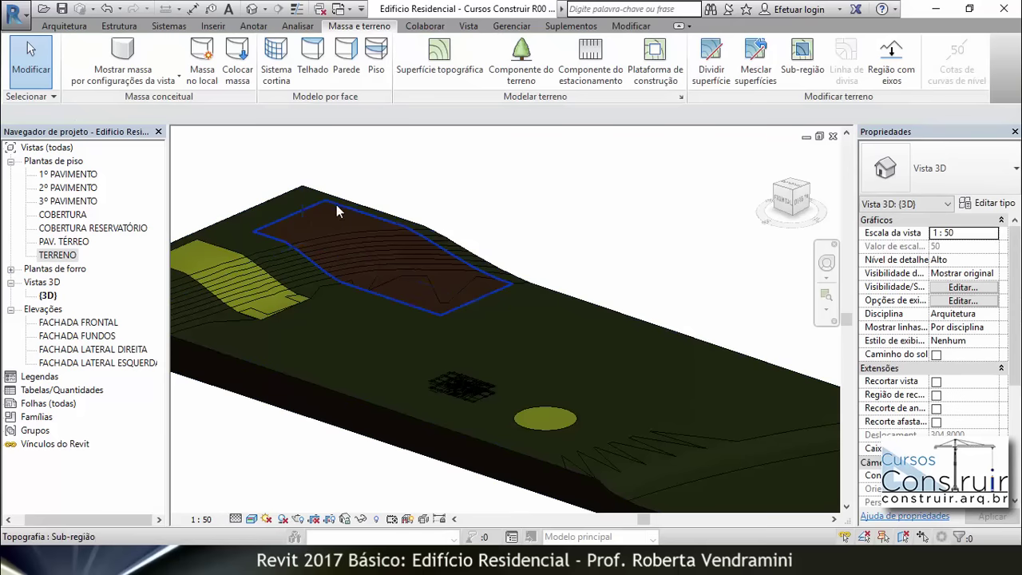
{"action": "double_click", "coordinate": [62, 257]}
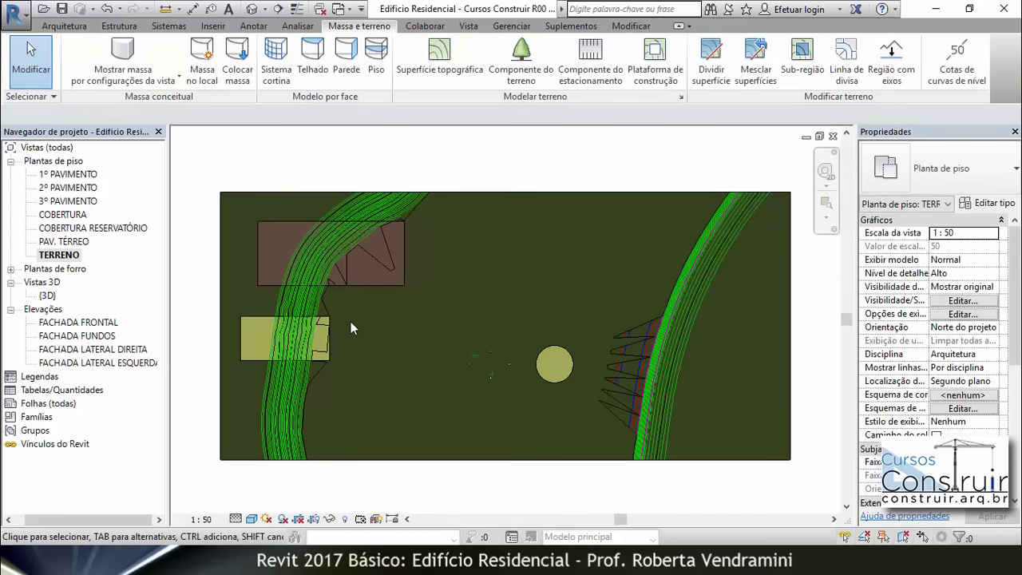
Delete the small left sub-region and the rectangular sub-region near the top of the plan.
{"action": "left_click", "coordinate": [323, 322]}
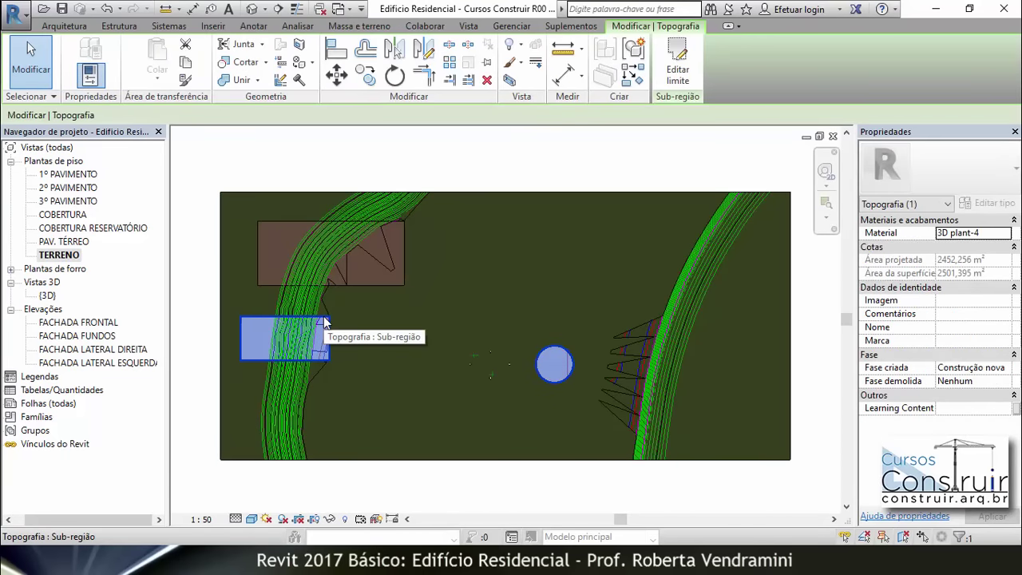
{"action": "key", "text": "Delete"}
{"action": "left_click", "coordinate": [390, 286]}
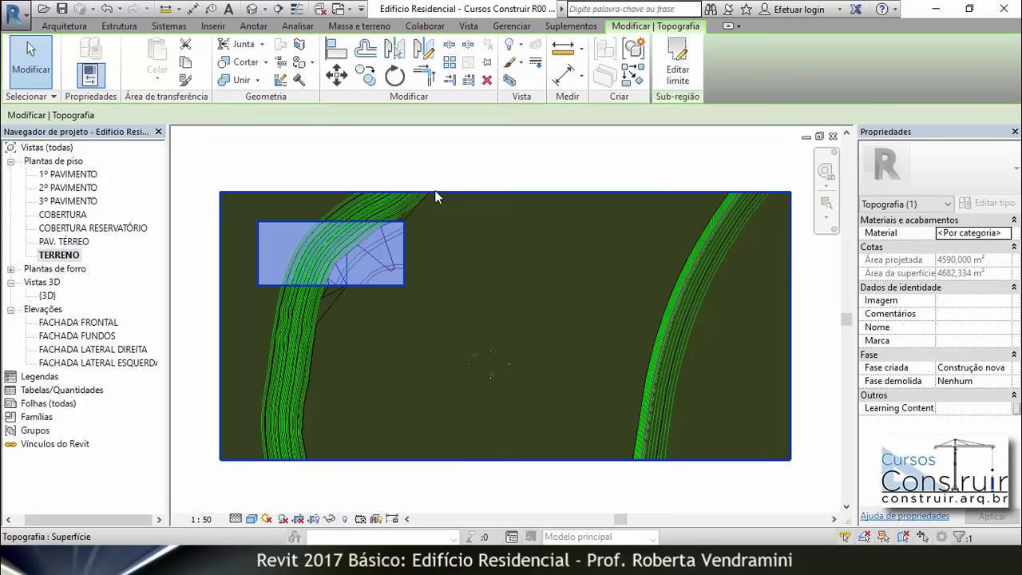
{"action": "left_click", "coordinate": [486, 81]}
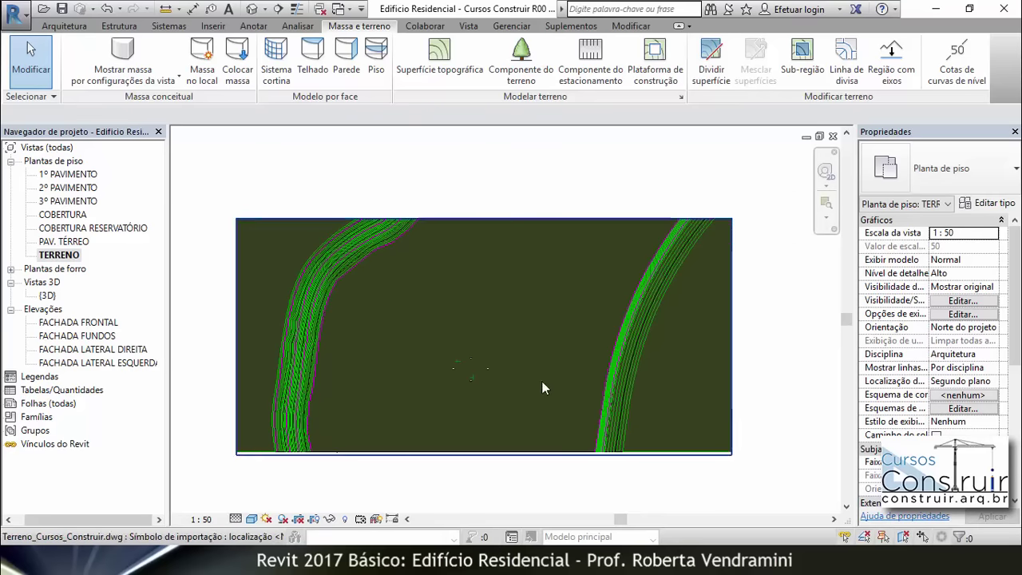
{"action": "left_click_drag", "start_coordinate": [543, 382], "coordinate": [511, 384]}
Clear the selection and switch the TERRENO plan to the Wireframe visual style.
{"action": "key", "text": "Escape"}
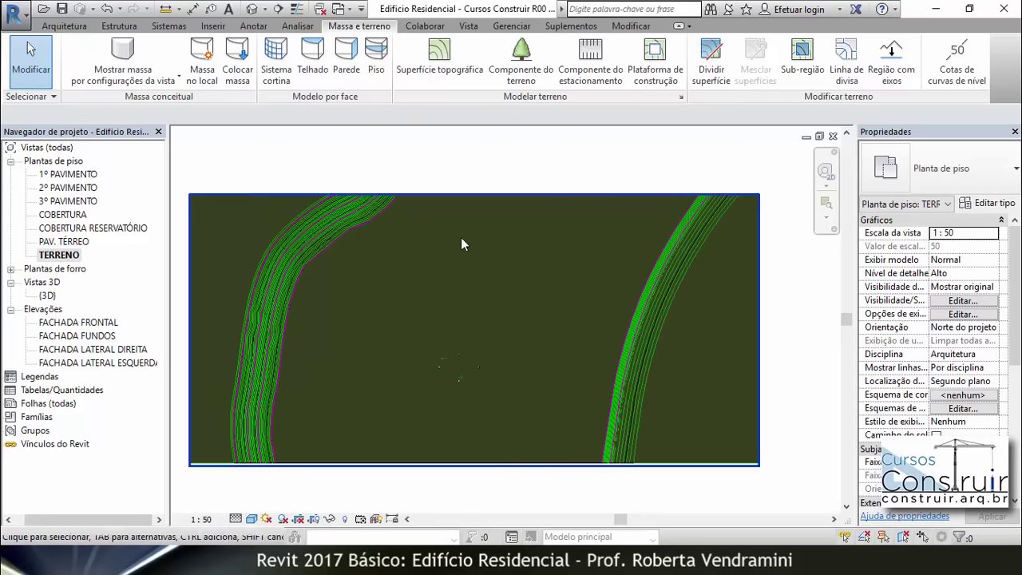
{"action": "left_click", "coordinate": [252, 519]}
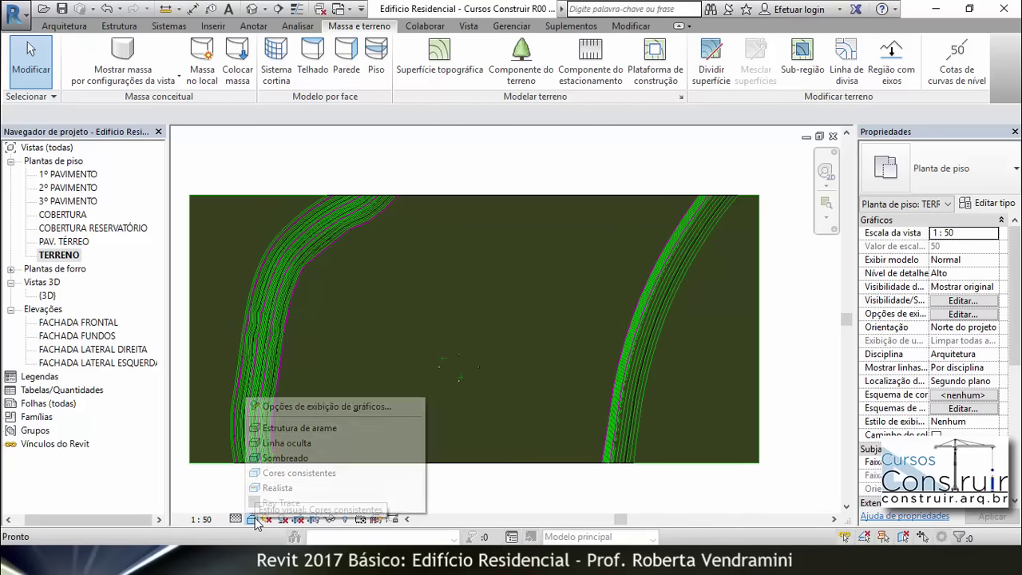
{"action": "left_click", "coordinate": [283, 432]}
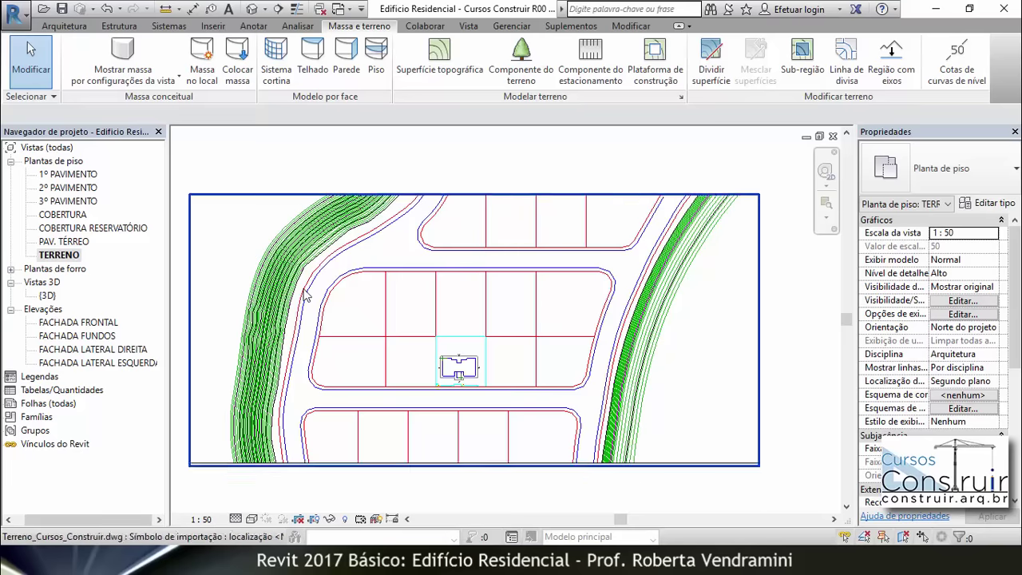
Start a new terrain sub-region sketch and zoom around the plan.
{"action": "left_click", "coordinate": [801, 62]}
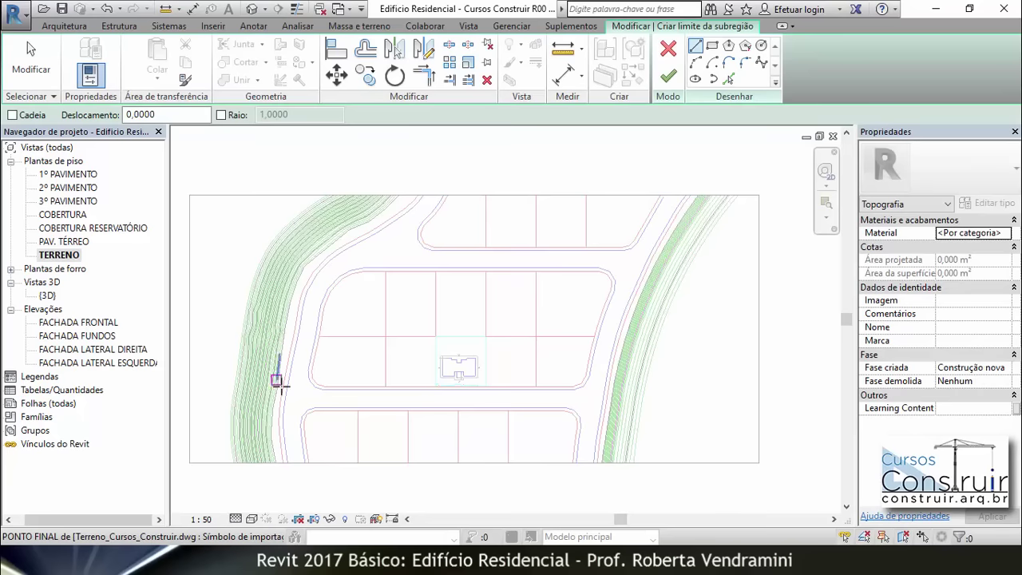
{"action": "scroll", "coordinate": [330, 429], "scroll_direction": "up", "scroll_amount": 2}
{"action": "scroll", "coordinate": [338, 459], "scroll_direction": "up", "scroll_amount": 2}
{"action": "scroll", "coordinate": [274, 436], "scroll_direction": "up", "scroll_amount": 2}
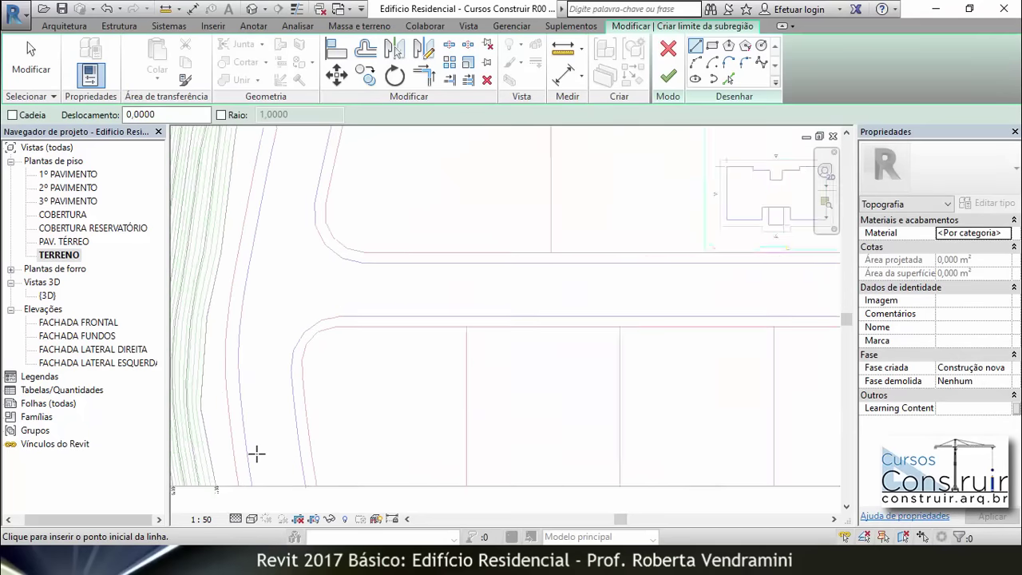
{"action": "scroll", "coordinate": [258, 455], "scroll_direction": "up", "scroll_amount": 1}
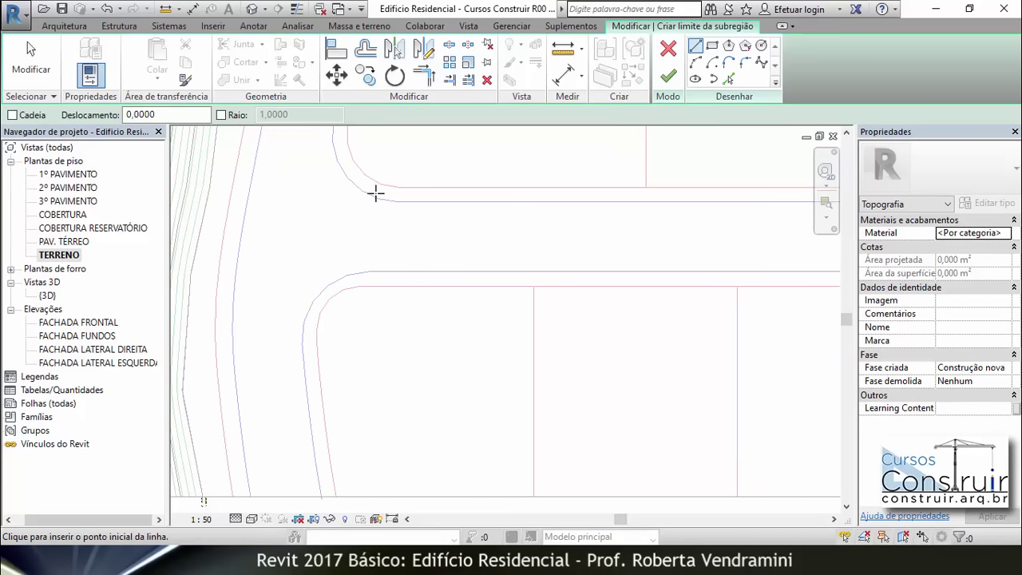
{"action": "scroll", "coordinate": [349, 401], "scroll_direction": "down", "scroll_amount": 1}
{"action": "scroll", "coordinate": [333, 393], "scroll_direction": "down", "scroll_amount": 2}
{"action": "scroll", "coordinate": [333, 392], "scroll_direction": "down", "scroll_amount": 2}
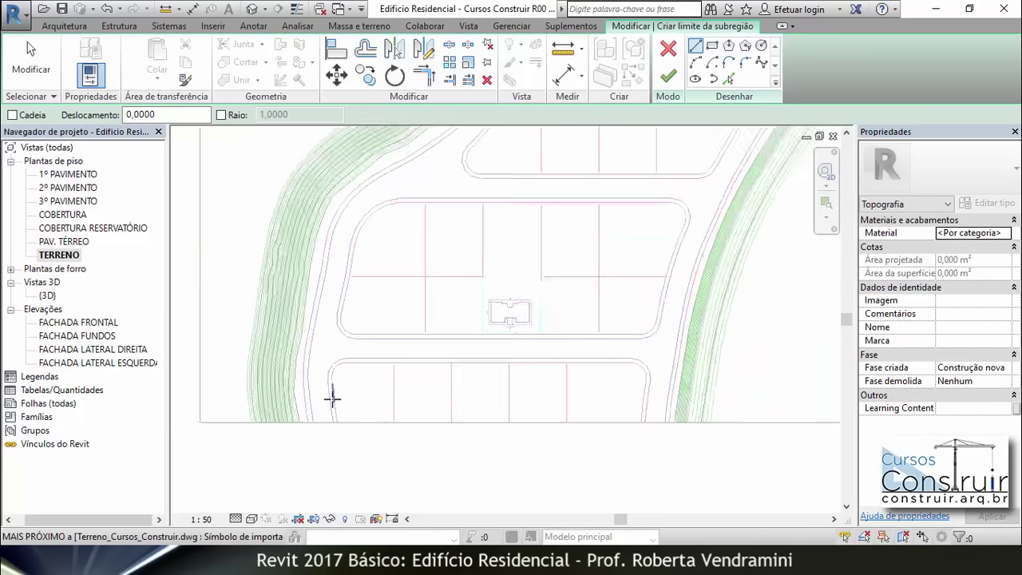
{"action": "scroll", "coordinate": [333, 399], "scroll_direction": "down", "scroll_amount": 1}
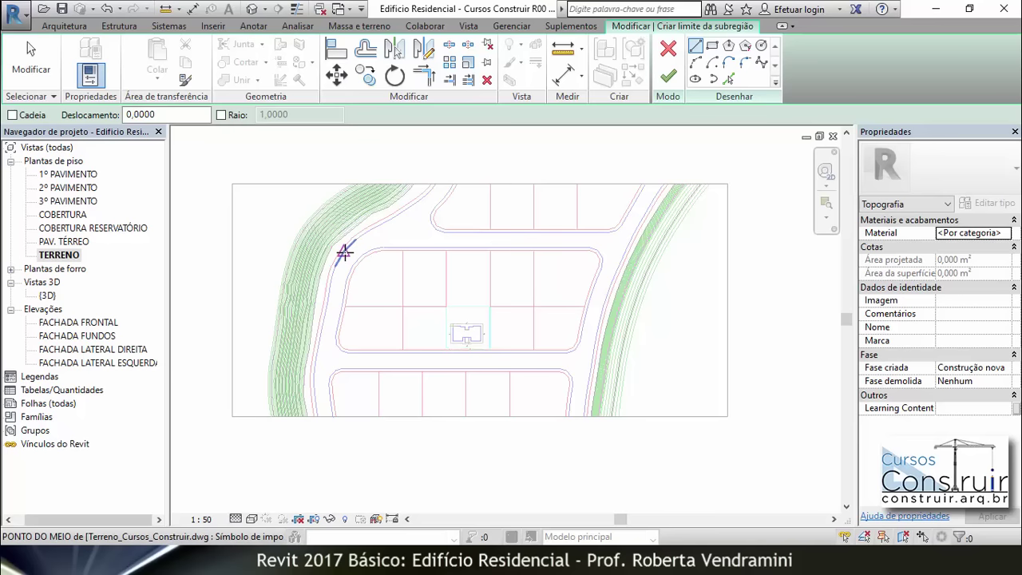
{"action": "scroll", "coordinate": [306, 383], "scroll_direction": "down", "scroll_amount": 1}
Begin boundary lines at a lot corner and the top lot edge, then cancel both.
{"action": "left_click", "coordinate": [428, 352]}
{"action": "key", "text": "Escape"}
{"action": "scroll", "coordinate": [442, 323], "scroll_direction": "up", "scroll_amount": 1}
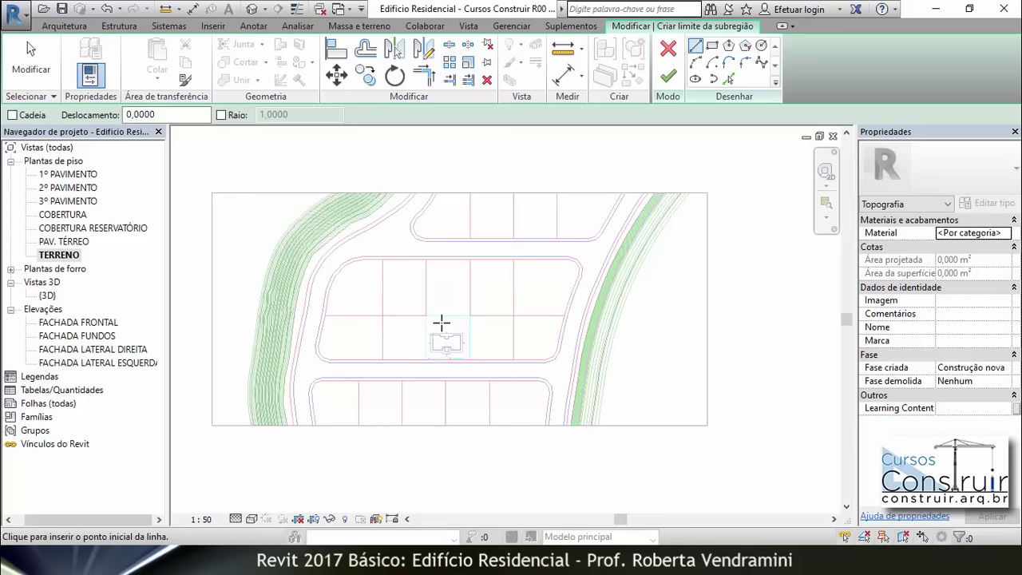
{"action": "left_click", "coordinate": [431, 238]}
{"action": "scroll", "coordinate": [495, 243], "scroll_direction": "up", "scroll_amount": 1}
{"action": "key", "text": "Escape"}
{"action": "scroll", "coordinate": [500, 245], "scroll_direction": "up", "scroll_amount": 1}
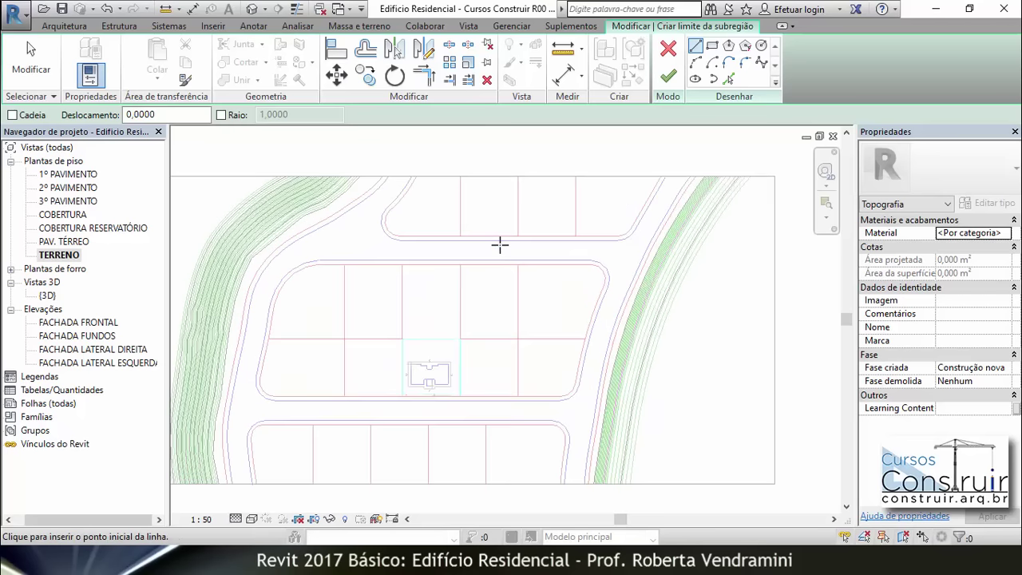
{"action": "scroll", "coordinate": [328, 214], "scroll_direction": "up", "scroll_amount": 2}
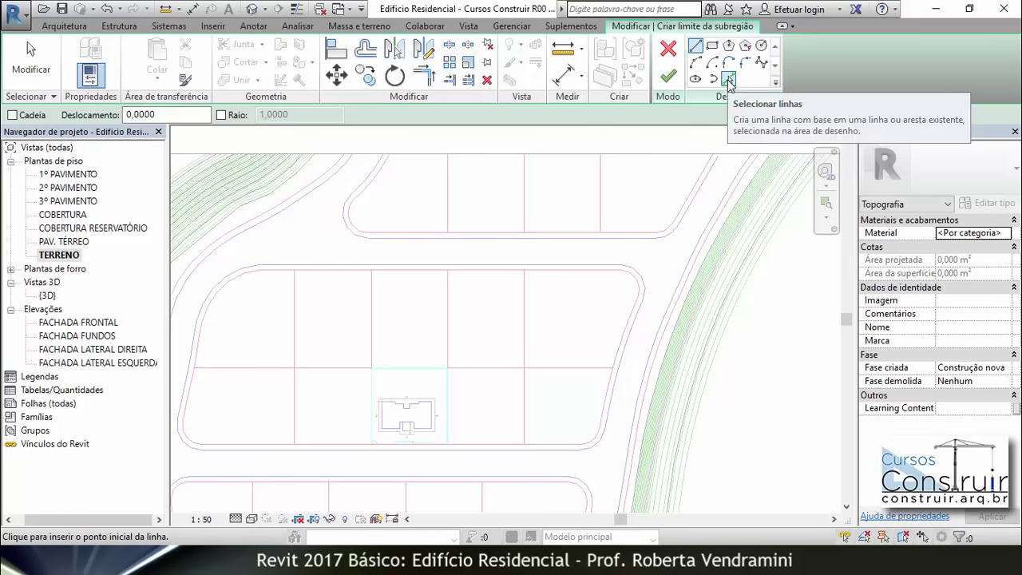
Switch to Pick Lines and Tab-highlight the entire rounded central block outline.
{"action": "left_click", "coordinate": [729, 81]}
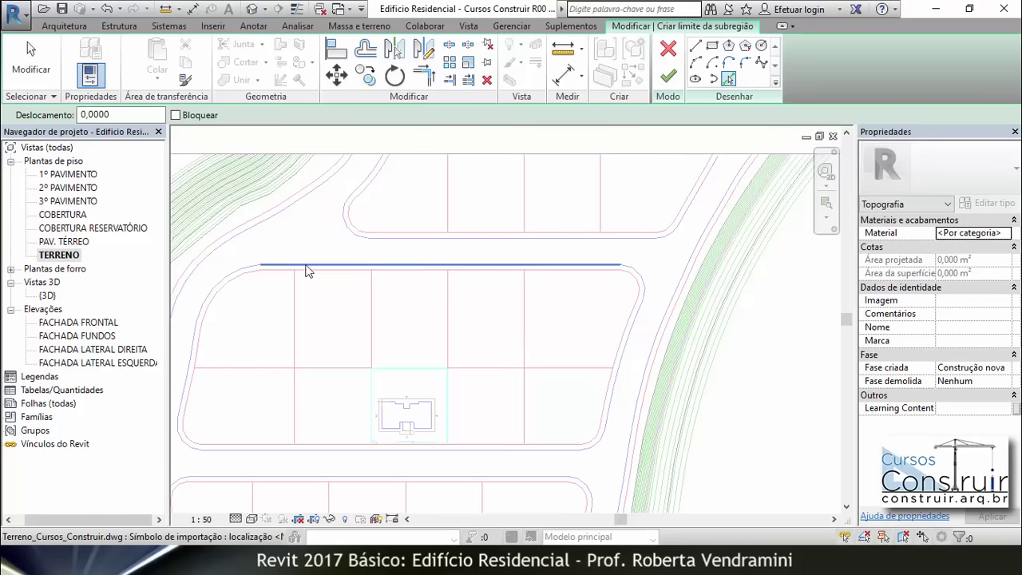
{"action": "middle_click_drag", "start_coordinate": [313, 236], "coordinate": [350, 236]}
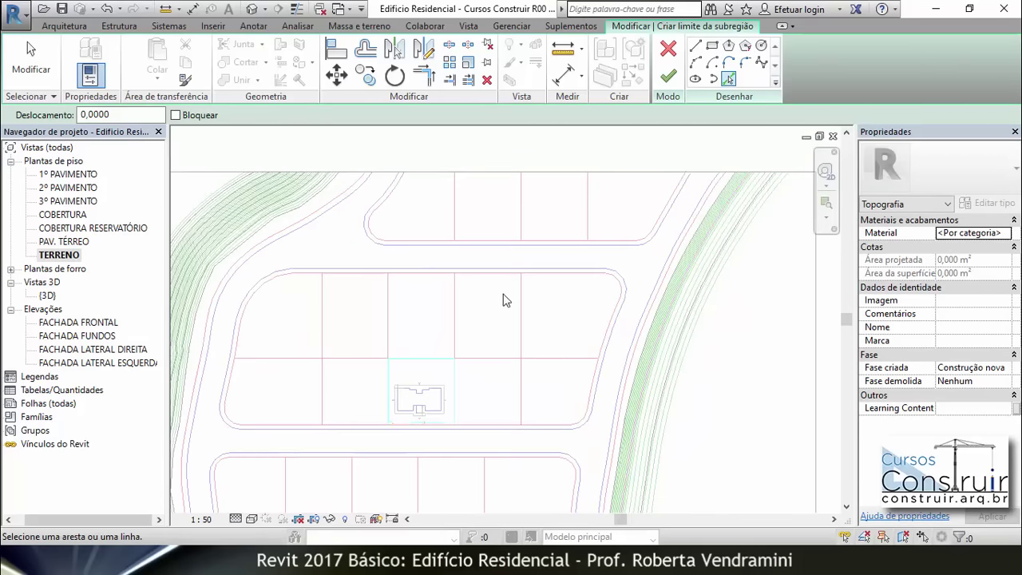
{"action": "left_click", "coordinate": [254, 300]}
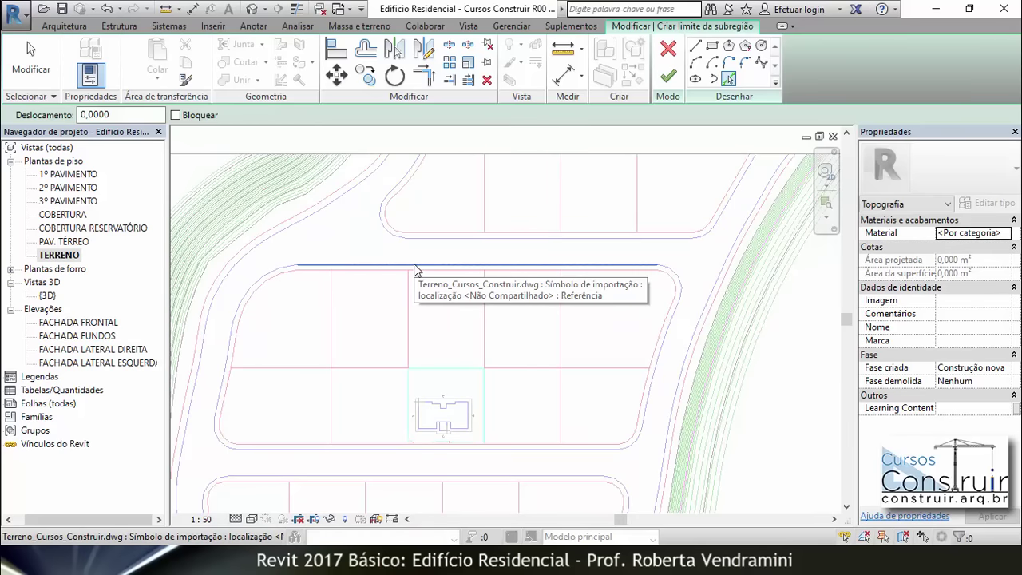
{"action": "key", "text": "Tab"}
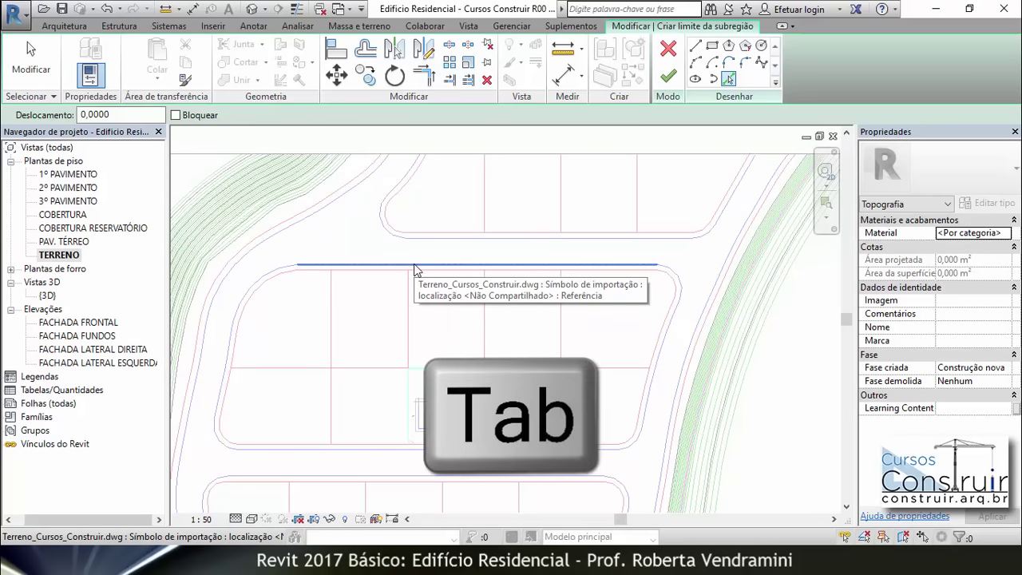
{"action": "key", "text": "Tab"}
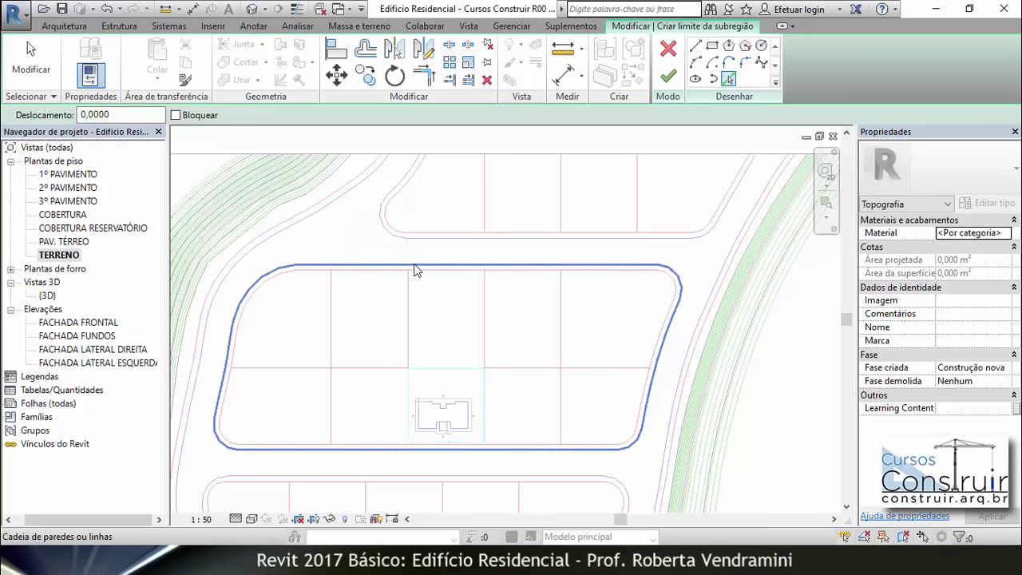
Pick the highlighted central block outline as sub-region boundary lines.
{"action": "left_click", "coordinate": [414, 266]}
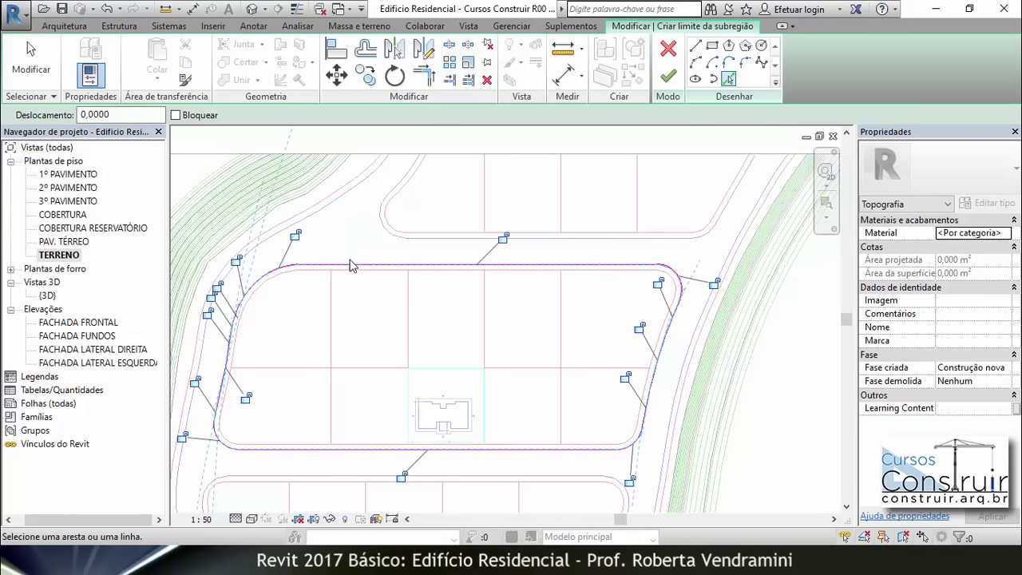
{"action": "scroll", "coordinate": [314, 273], "scroll_direction": "up", "scroll_amount": 5}
{"action": "scroll", "coordinate": [313, 273], "scroll_direction": "up", "scroll_amount": 3}
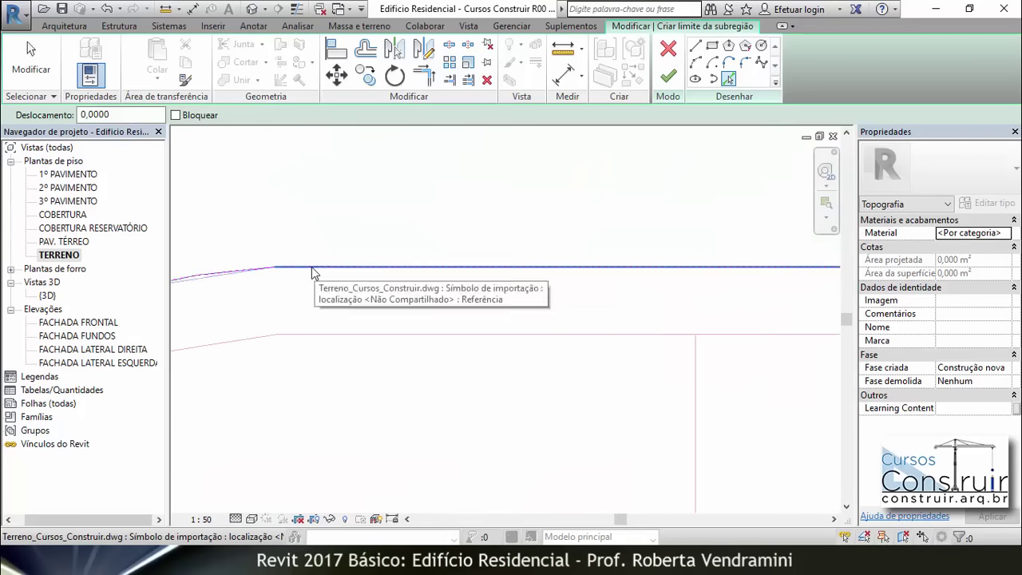
{"action": "scroll", "coordinate": [392, 240], "scroll_direction": "down", "scroll_amount": 3}
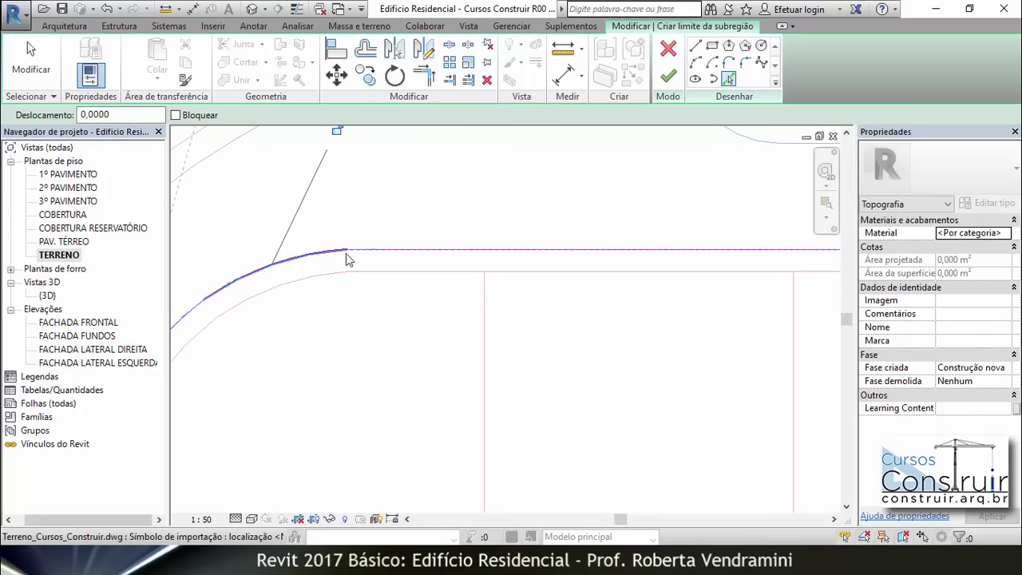
{"action": "scroll", "coordinate": [347, 257], "scroll_direction": "down", "scroll_amount": 2}
{"action": "scroll", "coordinate": [344, 236], "scroll_direction": "down", "scroll_amount": 3}
{"action": "scroll", "coordinate": [351, 248], "scroll_direction": "down", "scroll_amount": 2}
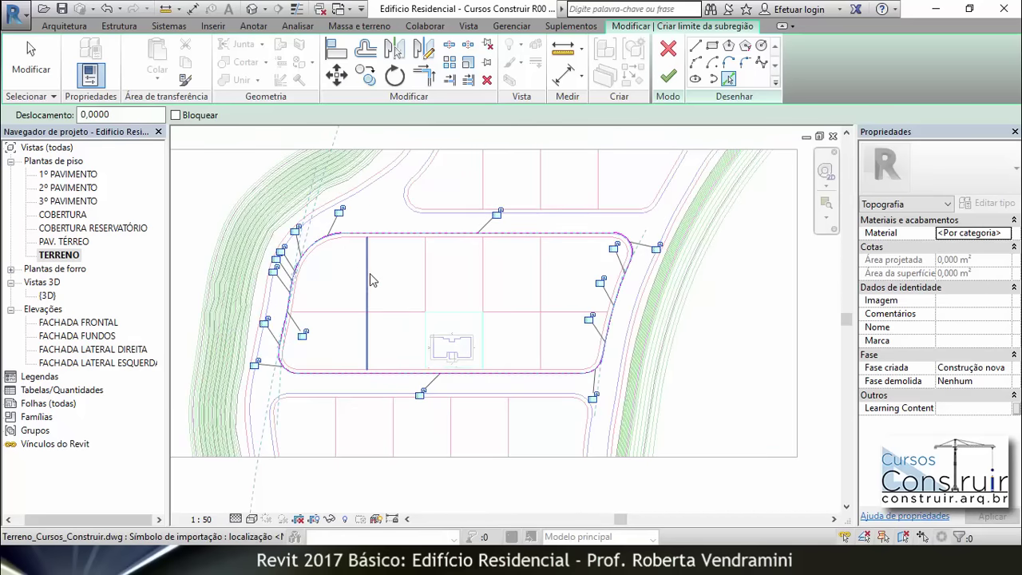
{"action": "scroll", "coordinate": [622, 160], "scroll_direction": "up", "scroll_amount": 1}
{"action": "scroll", "coordinate": [623, 160], "scroll_direction": "up", "scroll_amount": 1}
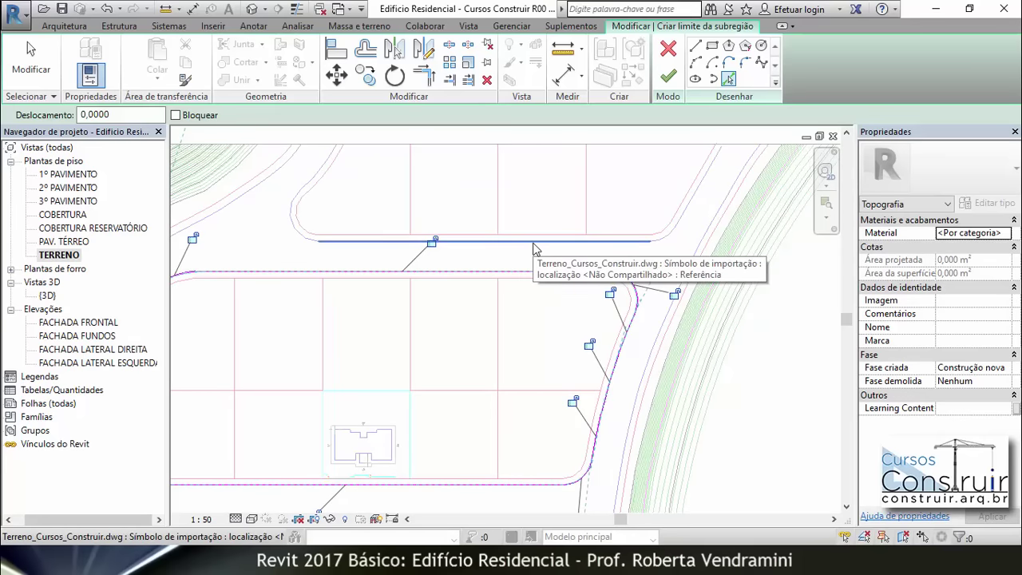
Tab-select the upper block's edge chain and pick it as boundary lines.
{"action": "key", "text": "Tab"}
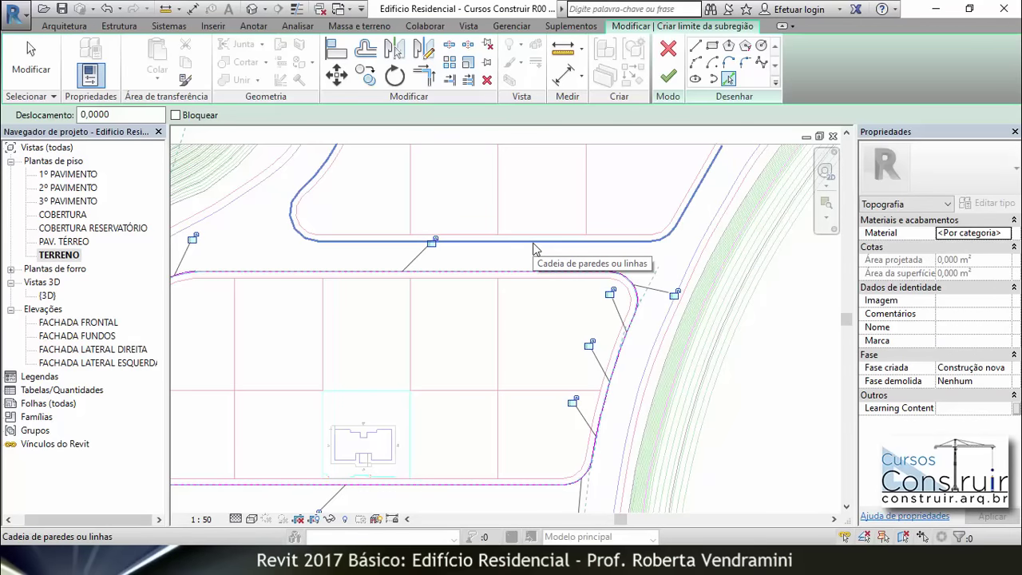
{"action": "left_click", "coordinate": [535, 250]}
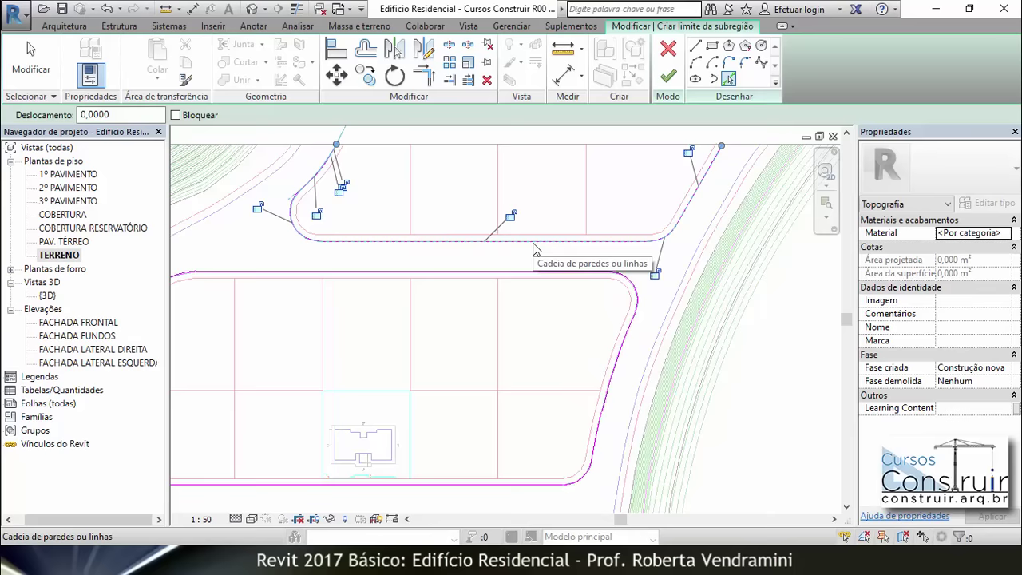
{"action": "scroll", "coordinate": [533, 248], "scroll_direction": "down", "scroll_amount": 2}
{"action": "scroll", "coordinate": [447, 232], "scroll_direction": "down", "scroll_amount": 1}
{"action": "scroll", "coordinate": [423, 233], "scroll_direction": "up", "scroll_amount": 2}
{"action": "scroll", "coordinate": [409, 251], "scroll_direction": "up", "scroll_amount": 3}
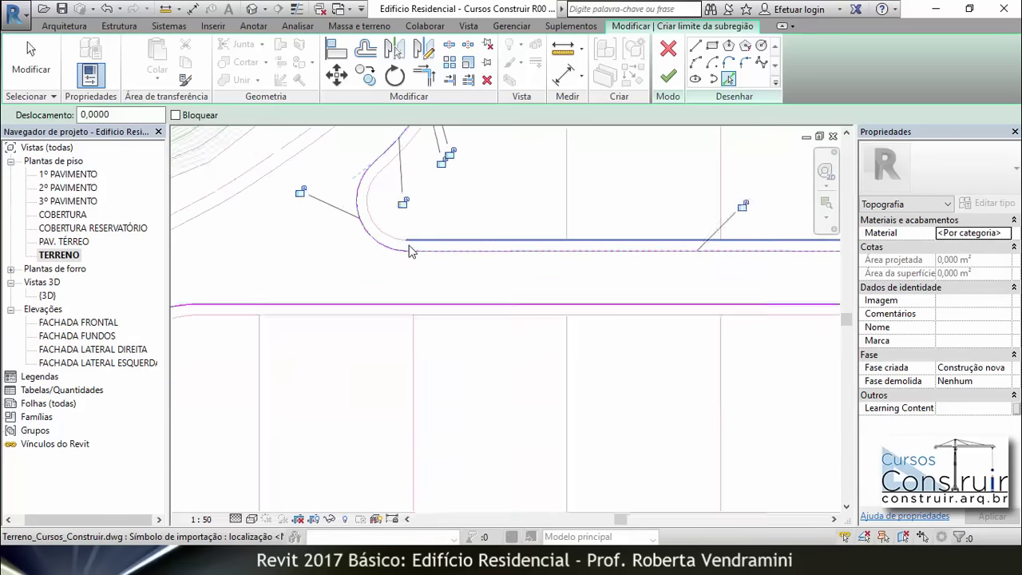
{"action": "scroll", "coordinate": [409, 251], "scroll_direction": "up", "scroll_amount": 2}
{"action": "scroll", "coordinate": [495, 295], "scroll_direction": "down", "scroll_amount": 2}
{"action": "scroll", "coordinate": [447, 270], "scroll_direction": "down", "scroll_amount": 2}
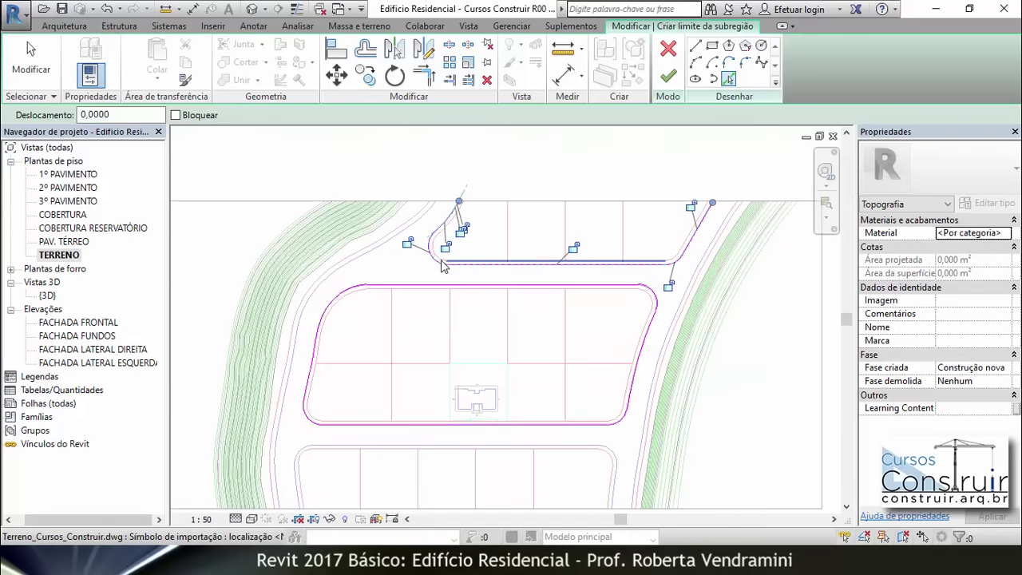
{"action": "scroll", "coordinate": [471, 264], "scroll_direction": "up", "scroll_amount": 2}
{"action": "scroll", "coordinate": [432, 254], "scroll_direction": "up", "scroll_amount": 2}
{"action": "scroll", "coordinate": [382, 243], "scroll_direction": "down", "scroll_amount": 1}
{"action": "scroll", "coordinate": [384, 230], "scroll_direction": "down", "scroll_amount": 3}
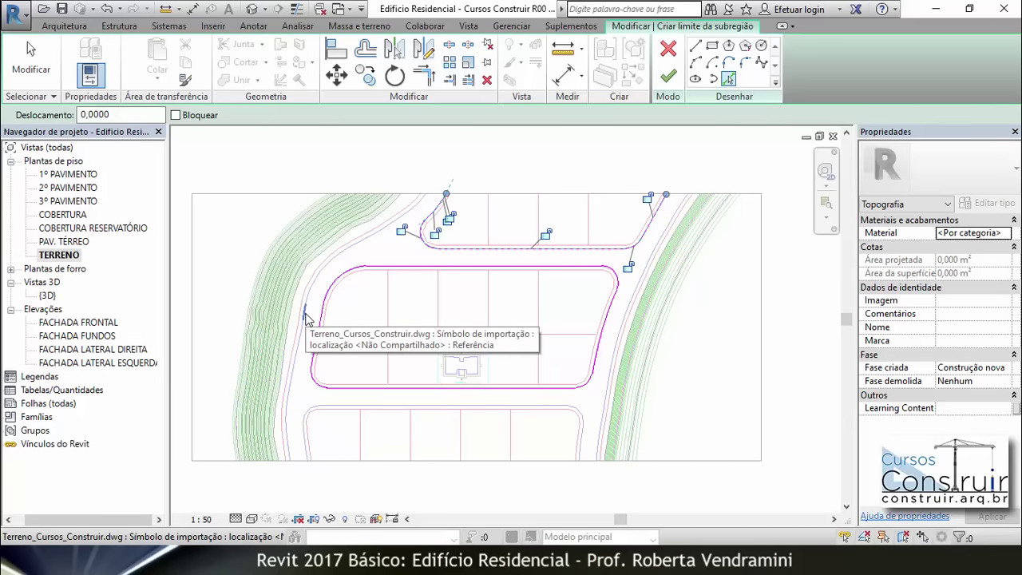
Pick the curved left road edge, lower block edge chain and right curb chain as boundaries.
{"action": "key", "text": "Tab"}
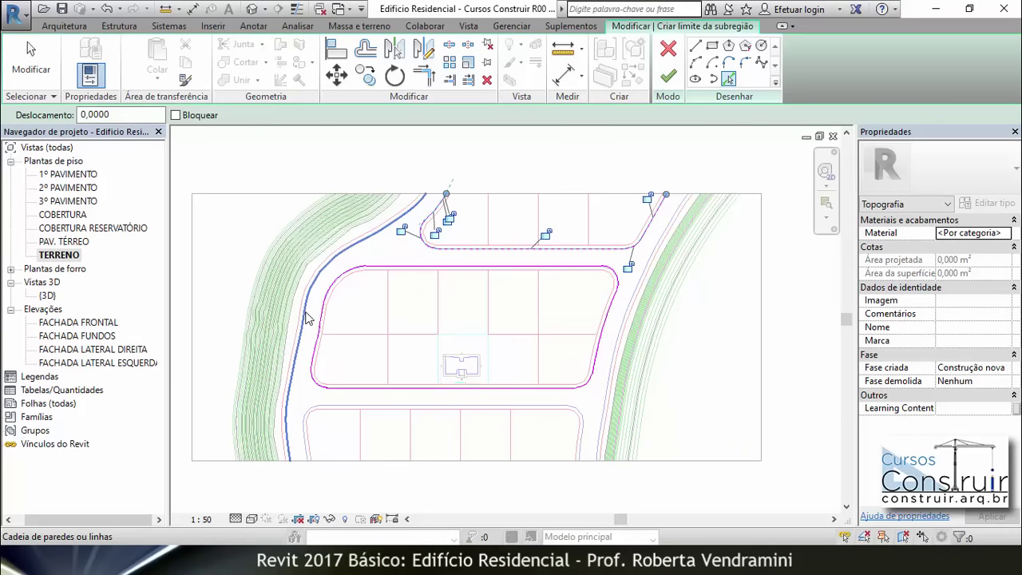
{"action": "left_click", "coordinate": [304, 316]}
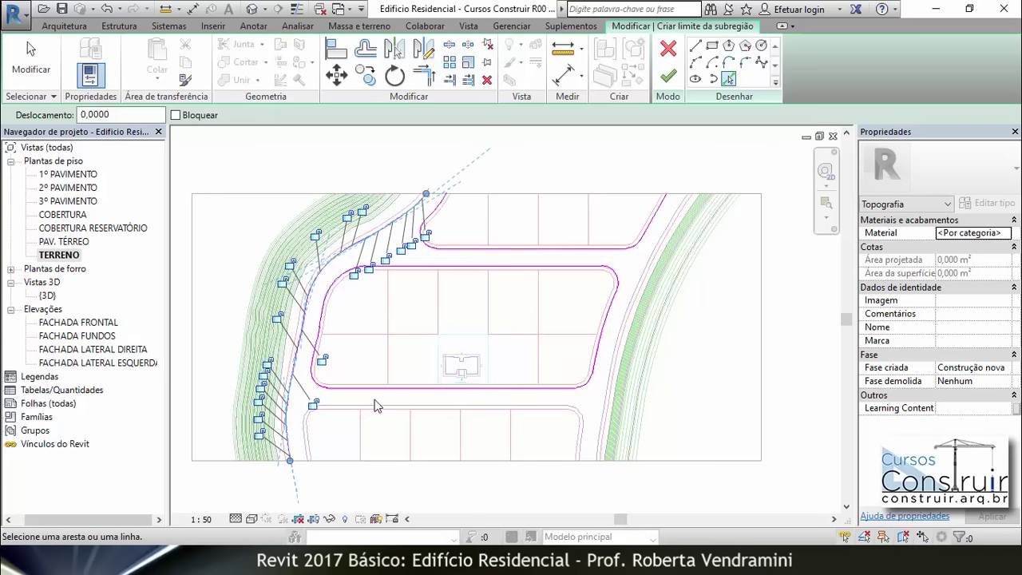
{"action": "scroll", "coordinate": [510, 416], "scroll_direction": "up", "scroll_amount": 2}
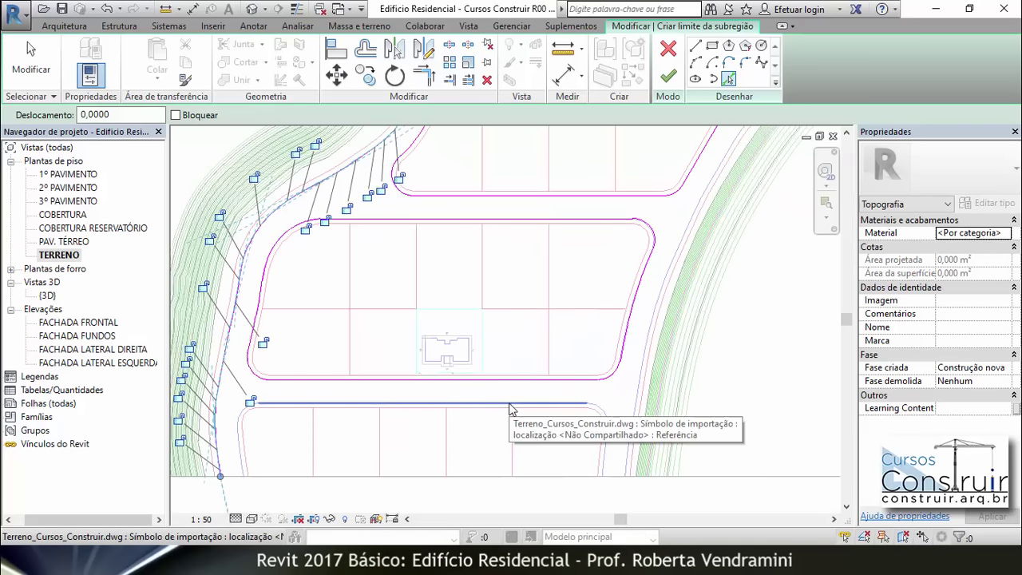
{"action": "key", "text": "Tab"}
{"action": "left_click", "coordinate": [509, 407]}
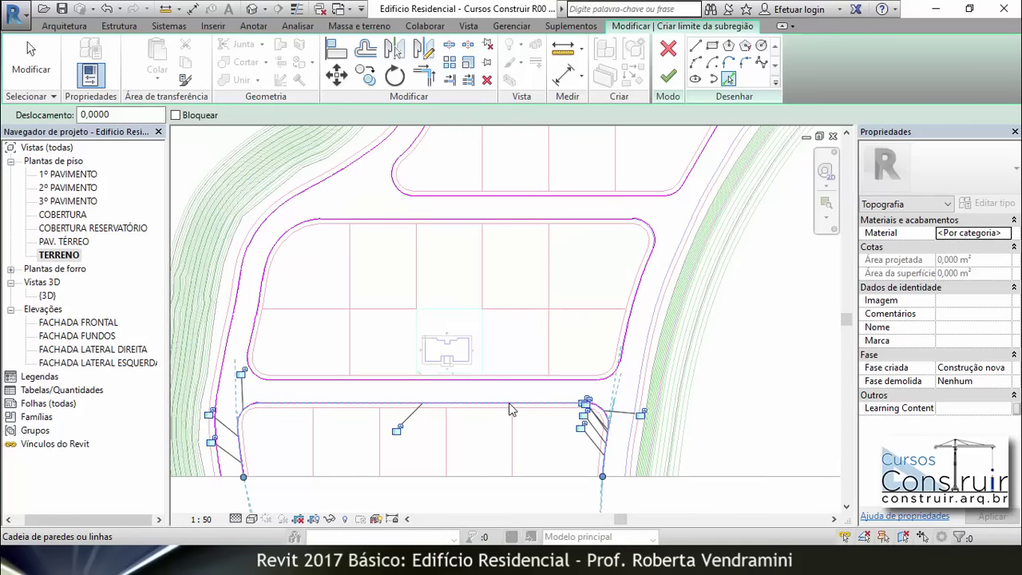
{"action": "scroll", "coordinate": [397, 409], "scroll_direction": "down", "scroll_amount": 1}
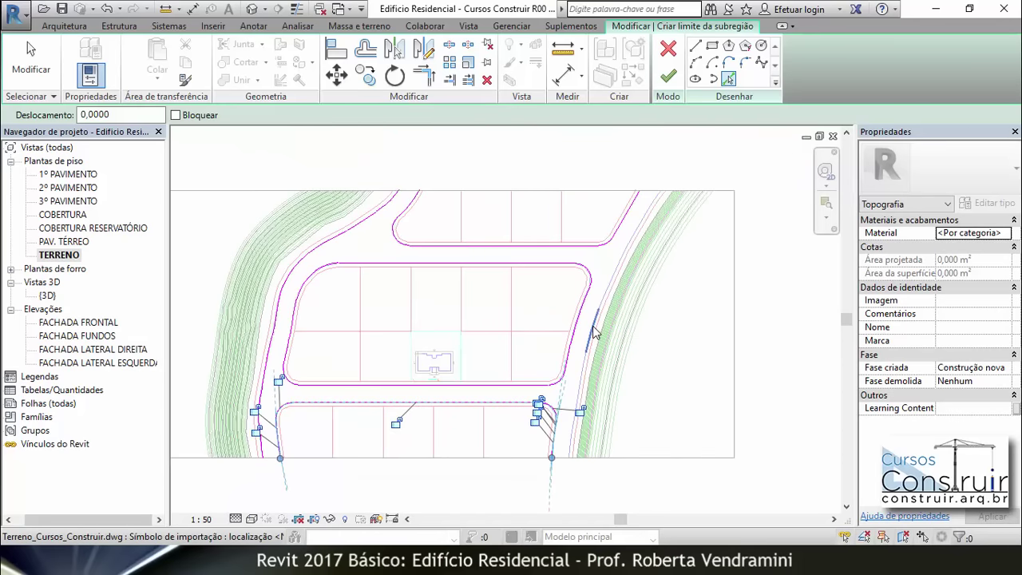
{"action": "scroll", "coordinate": [595, 331], "scroll_direction": "up", "scroll_amount": 1}
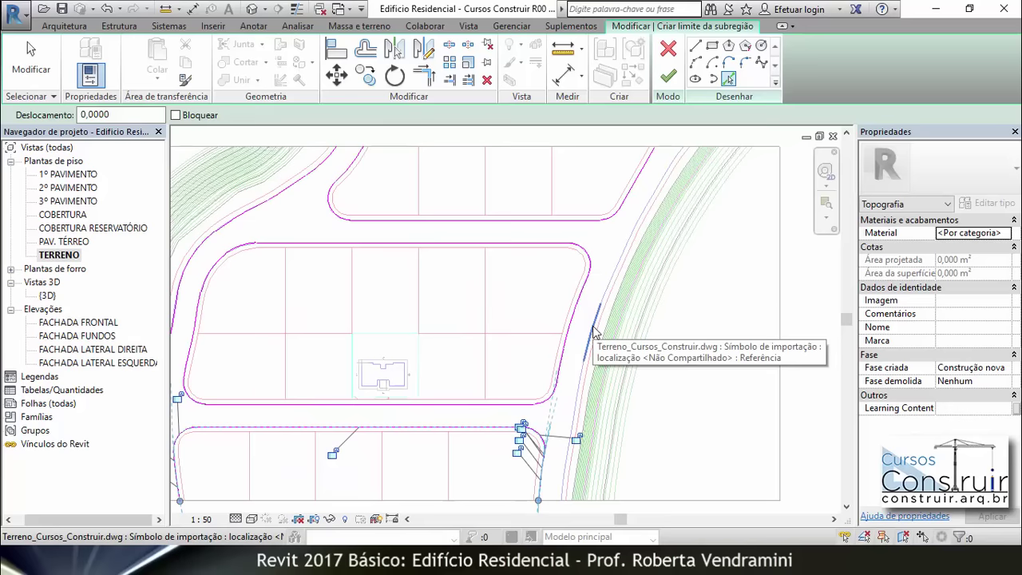
{"action": "key", "text": "Tab"}
{"action": "left_click", "coordinate": [594, 332]}
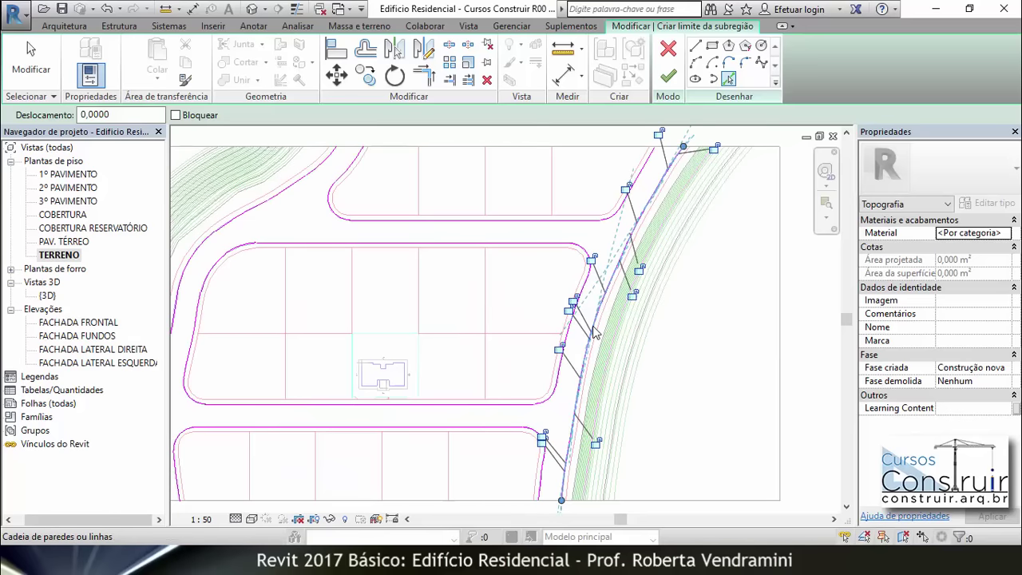
{"action": "scroll", "coordinate": [435, 302], "scroll_direction": "down", "scroll_amount": 1}
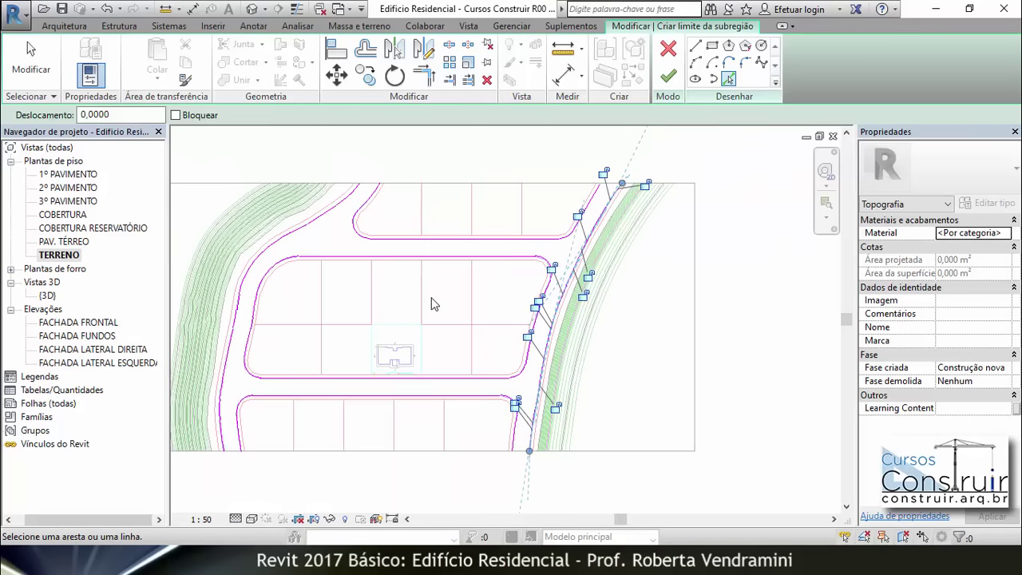
{"action": "scroll", "coordinate": [435, 302], "scroll_direction": "down", "scroll_amount": 1}
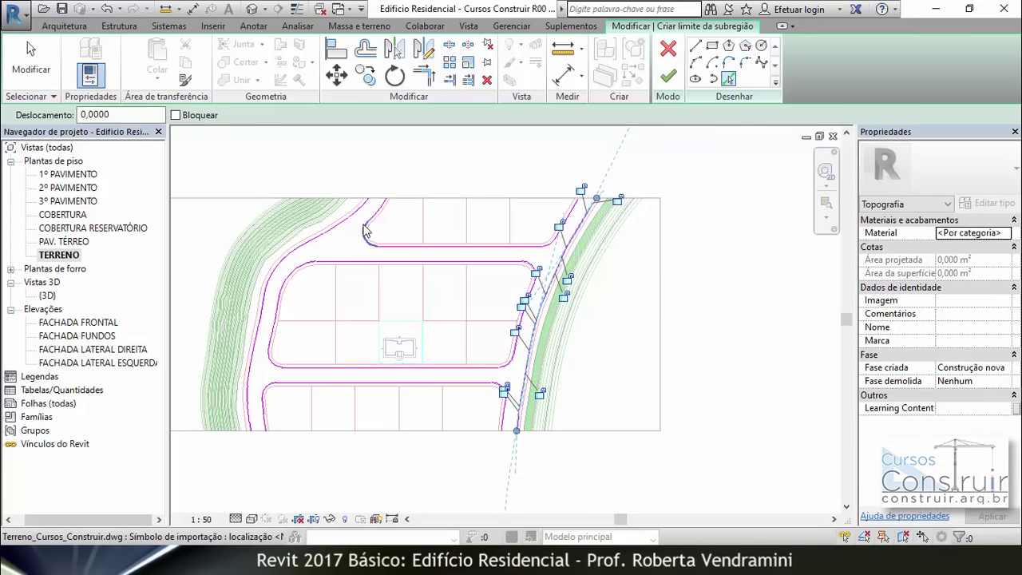
Try finishing the sketch, continue past the open-loop error, and switch to straight Line drawing.
{"action": "left_click", "coordinate": [667, 76]}
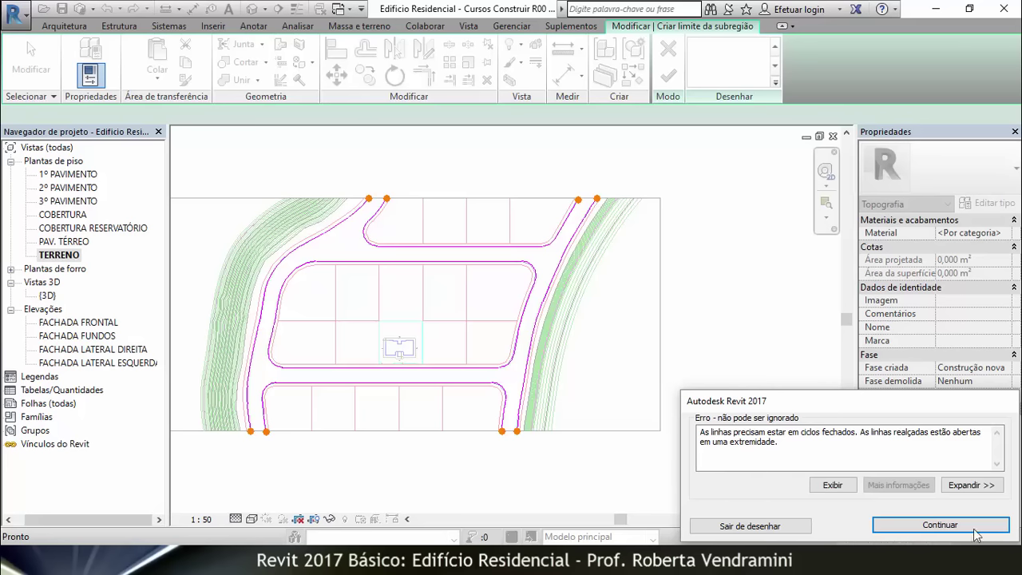
{"action": "left_click", "coordinate": [911, 527]}
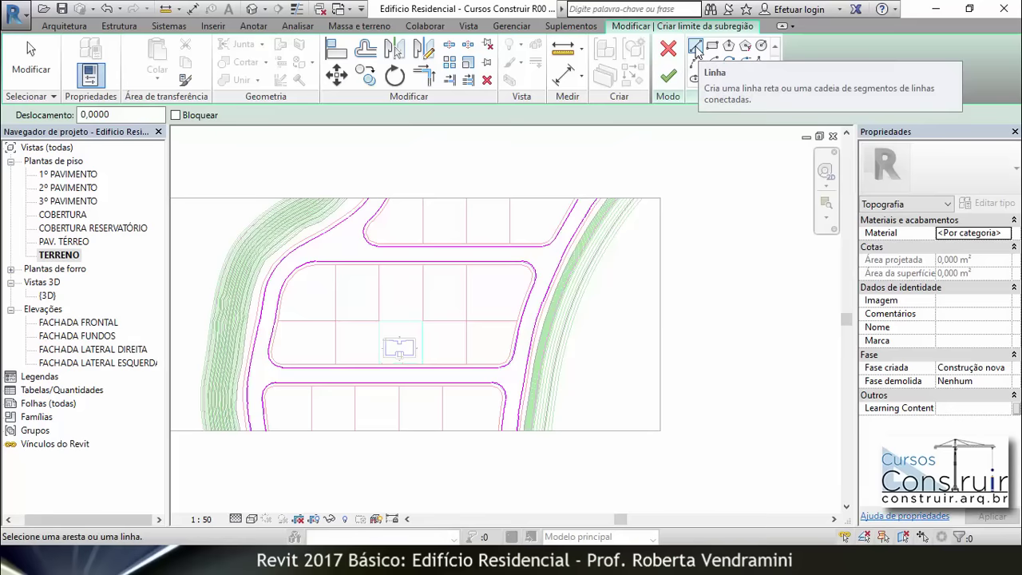
{"action": "left_click", "coordinate": [696, 48]}
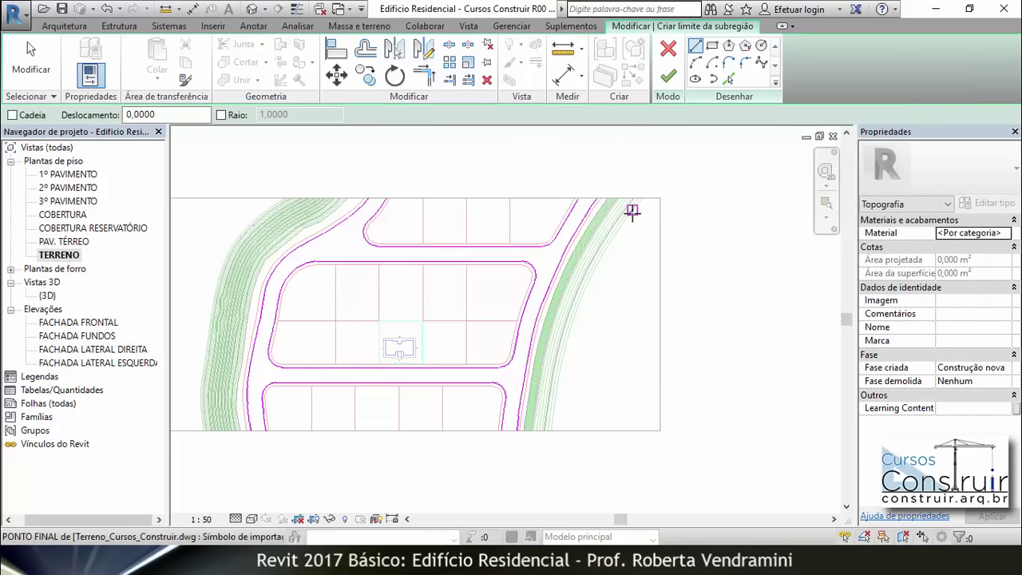
{"action": "scroll", "coordinate": [600, 201], "scroll_direction": "up", "scroll_amount": 2}
{"action": "scroll", "coordinate": [597, 192], "scroll_direction": "up", "scroll_amount": 3}
{"action": "scroll", "coordinate": [597, 196], "scroll_direction": "up", "scroll_amount": 2}
{"action": "scroll", "coordinate": [595, 200], "scroll_direction": "up", "scroll_amount": 2}
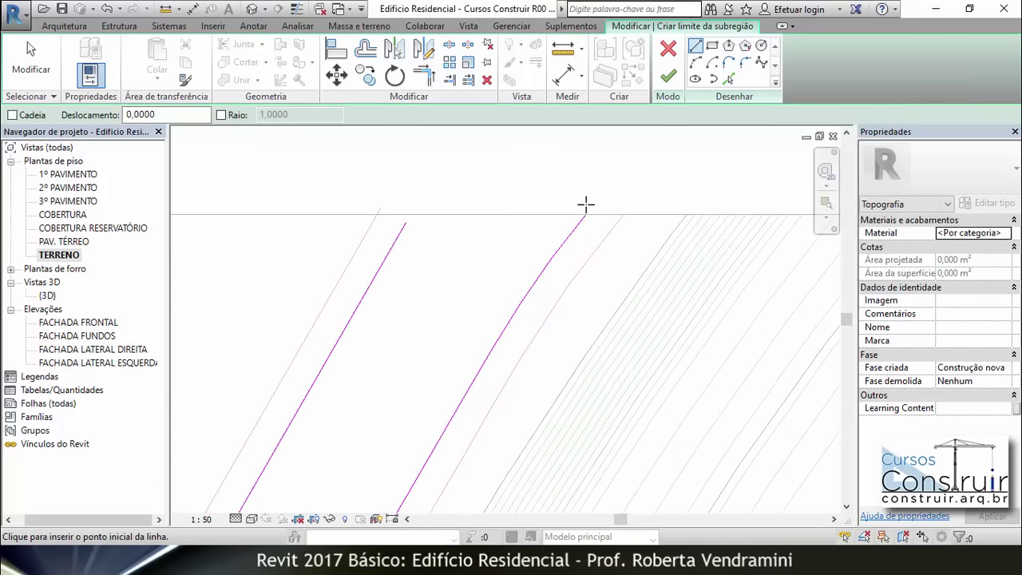
Draw straight closing lines across the top ends of the right and left roads.
{"action": "left_click", "coordinate": [586, 214]}
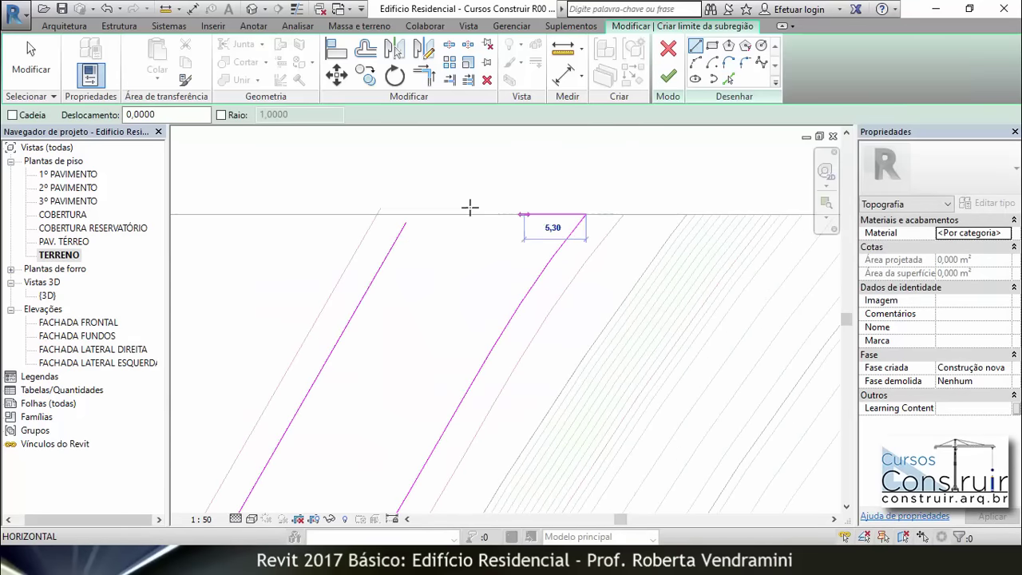
{"action": "left_click", "coordinate": [406, 213]}
{"action": "key", "text": "Escape"}
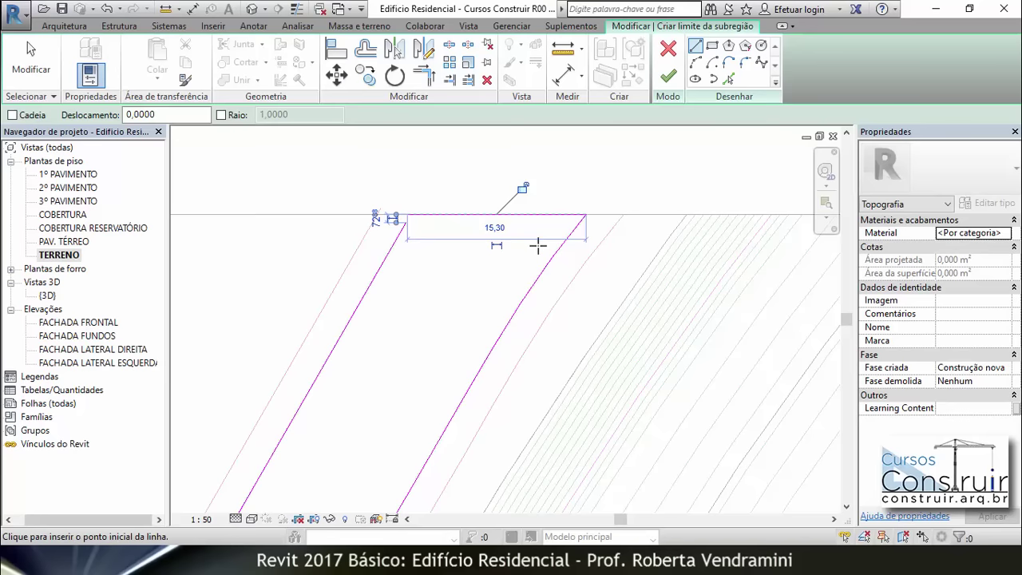
{"action": "scroll", "coordinate": [723, 296], "scroll_direction": "down", "scroll_amount": 2}
{"action": "scroll", "coordinate": [723, 297], "scroll_direction": "down", "scroll_amount": 2}
{"action": "scroll", "coordinate": [722, 290], "scroll_direction": "down", "scroll_amount": 2}
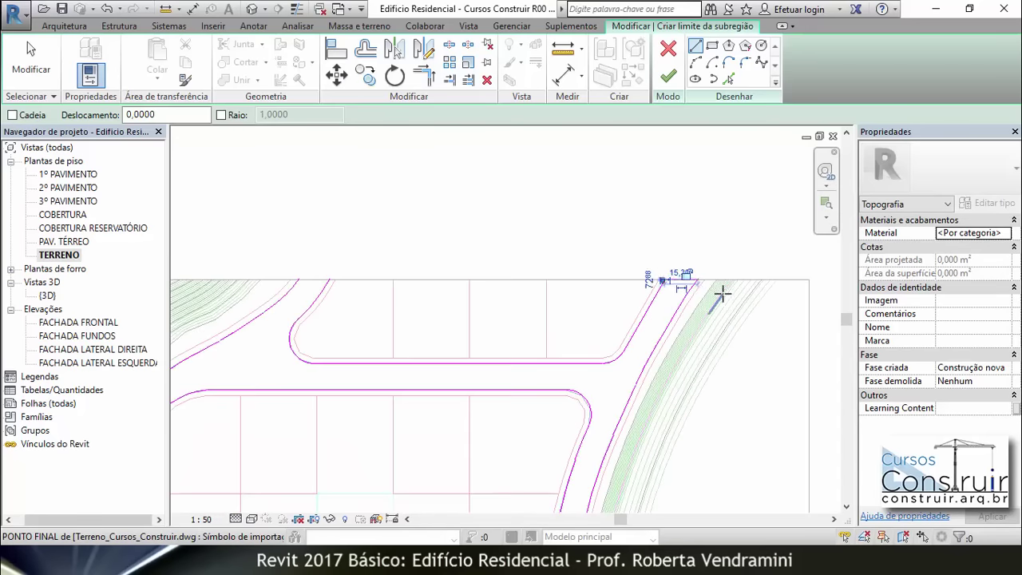
{"action": "scroll", "coordinate": [441, 286], "scroll_direction": "up", "scroll_amount": 2}
{"action": "scroll", "coordinate": [442, 286], "scroll_direction": "up", "scroll_amount": 3}
{"action": "scroll", "coordinate": [489, 285], "scroll_direction": "up", "scroll_amount": 2}
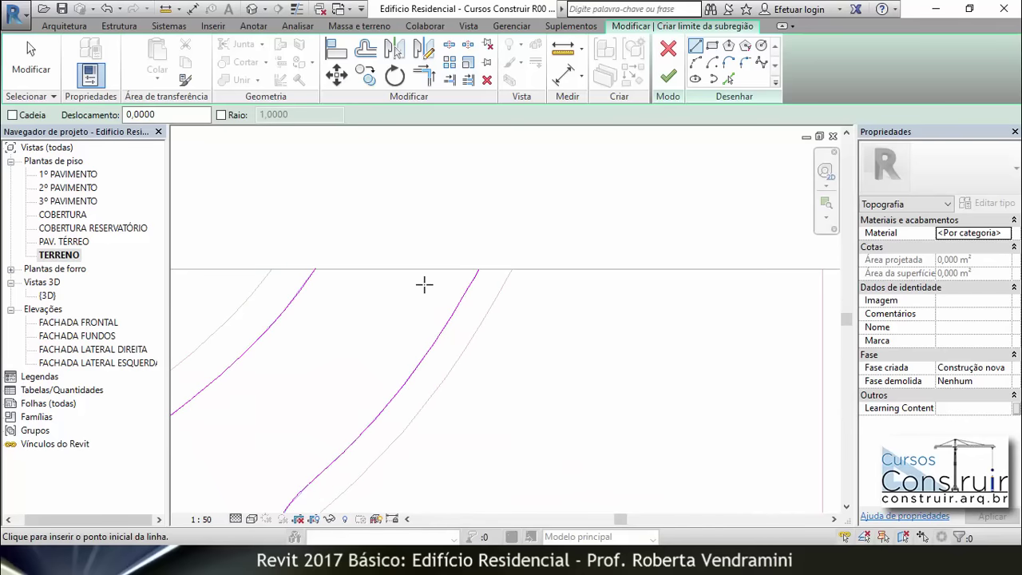
{"action": "left_click", "coordinate": [479, 269]}
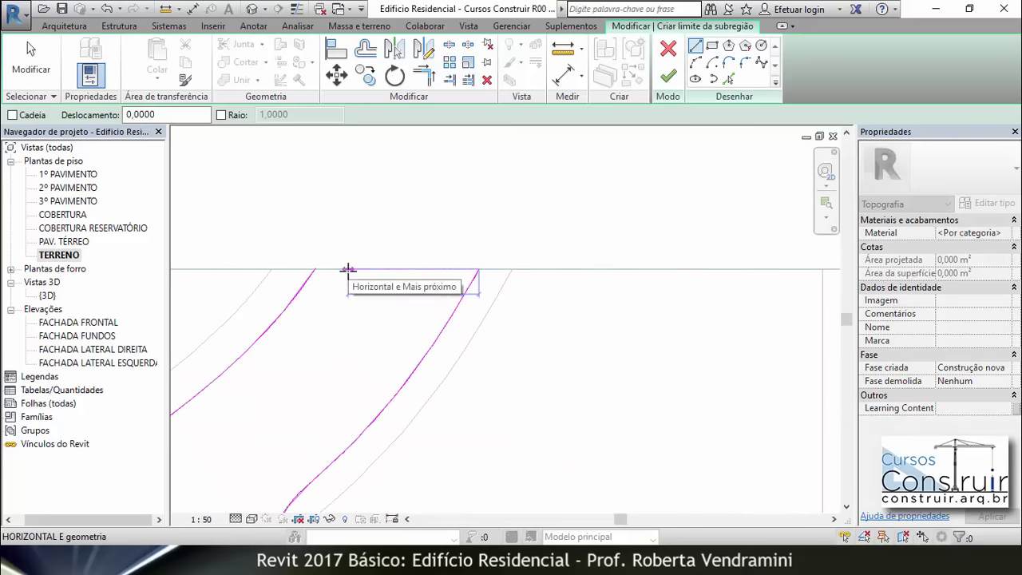
{"action": "left_click", "coordinate": [348, 269]}
Draw straight closing lines across the bottom ends of the left and right roads.
{"action": "scroll", "coordinate": [383, 229], "scroll_direction": "down", "scroll_amount": 2}
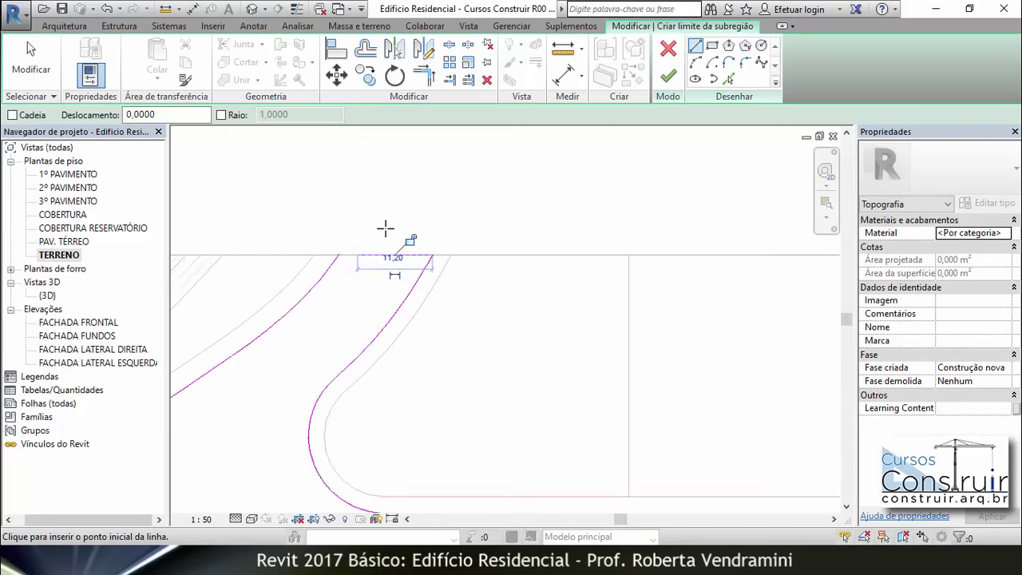
{"action": "scroll", "coordinate": [389, 228], "scroll_direction": "down", "scroll_amount": 3}
{"action": "scroll", "coordinate": [388, 224], "scroll_direction": "down", "scroll_amount": 2}
{"action": "scroll", "coordinate": [327, 352], "scroll_direction": "up", "scroll_amount": 2}
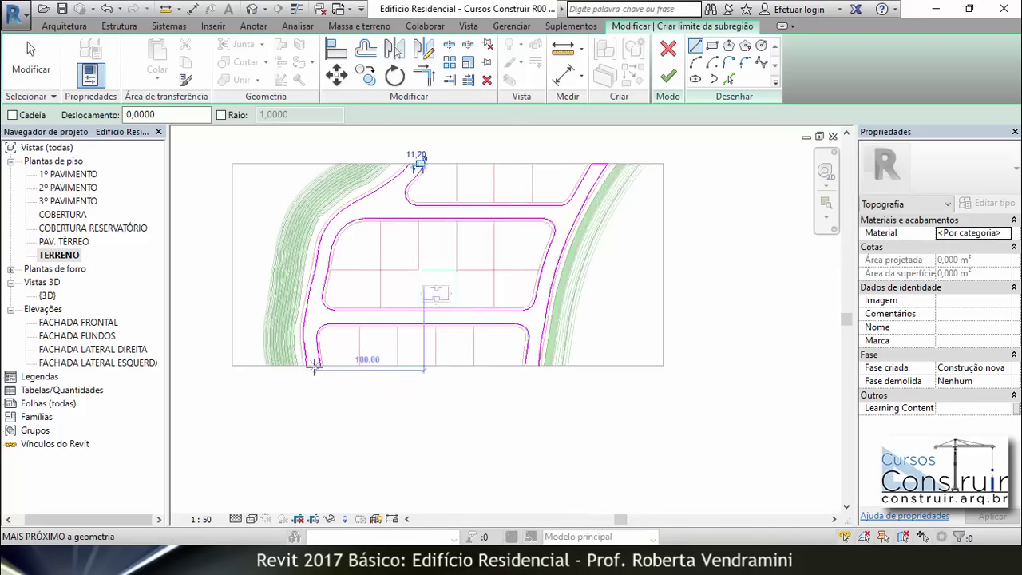
{"action": "scroll", "coordinate": [311, 358], "scroll_direction": "up", "scroll_amount": 2}
{"action": "scroll", "coordinate": [306, 363], "scroll_direction": "up", "scroll_amount": 2}
{"action": "scroll", "coordinate": [306, 361], "scroll_direction": "up", "scroll_amount": 1}
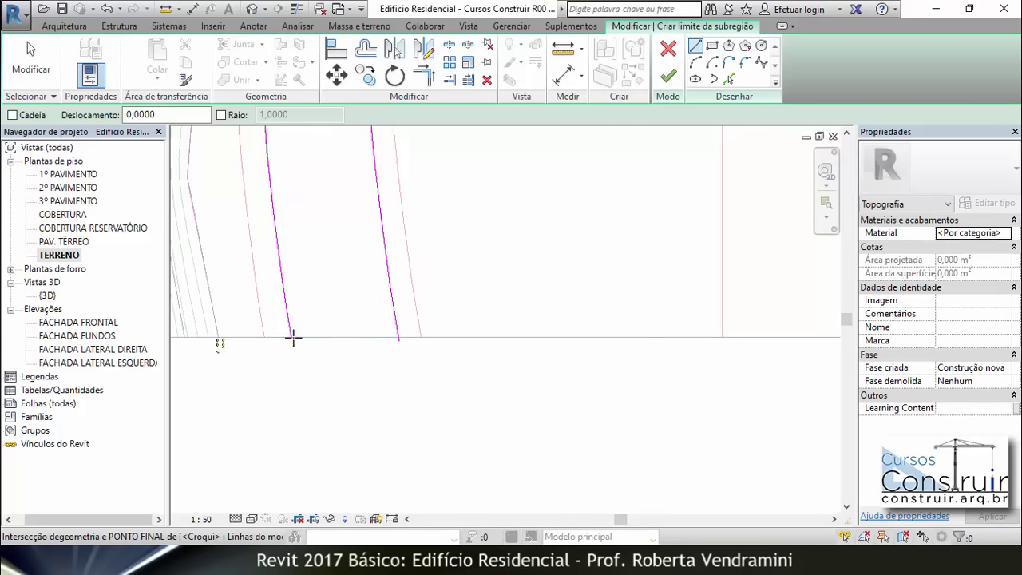
{"action": "left_click", "coordinate": [293, 337]}
{"action": "left_click", "coordinate": [398, 337]}
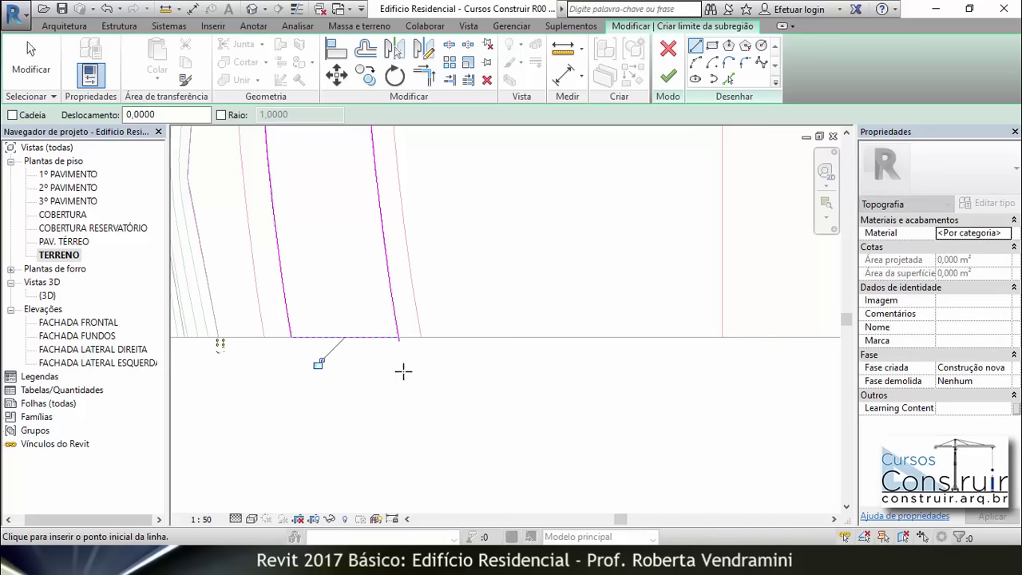
{"action": "scroll", "coordinate": [228, 336], "scroll_direction": "down", "scroll_amount": 1}
{"action": "scroll", "coordinate": [240, 347], "scroll_direction": "down", "scroll_amount": 2}
{"action": "scroll", "coordinate": [304, 359], "scroll_direction": "down", "scroll_amount": 2}
{"action": "scroll", "coordinate": [489, 351], "scroll_direction": "up", "scroll_amount": 1}
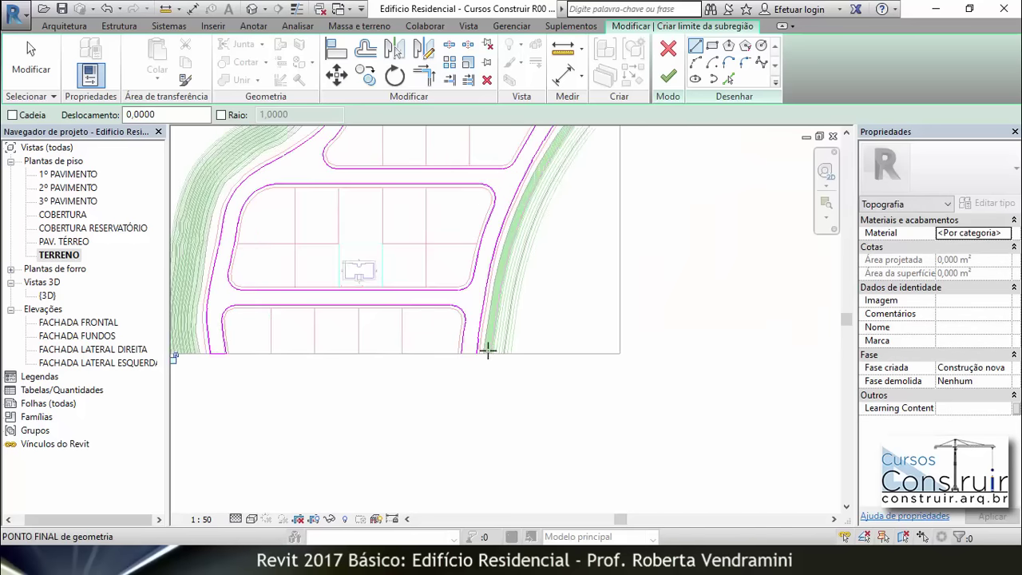
{"action": "scroll", "coordinate": [489, 351], "scroll_direction": "up", "scroll_amount": 2}
{"action": "scroll", "coordinate": [455, 354], "scroll_direction": "up", "scroll_amount": 2}
{"action": "scroll", "coordinate": [448, 359], "scroll_direction": "up", "scroll_amount": 1}
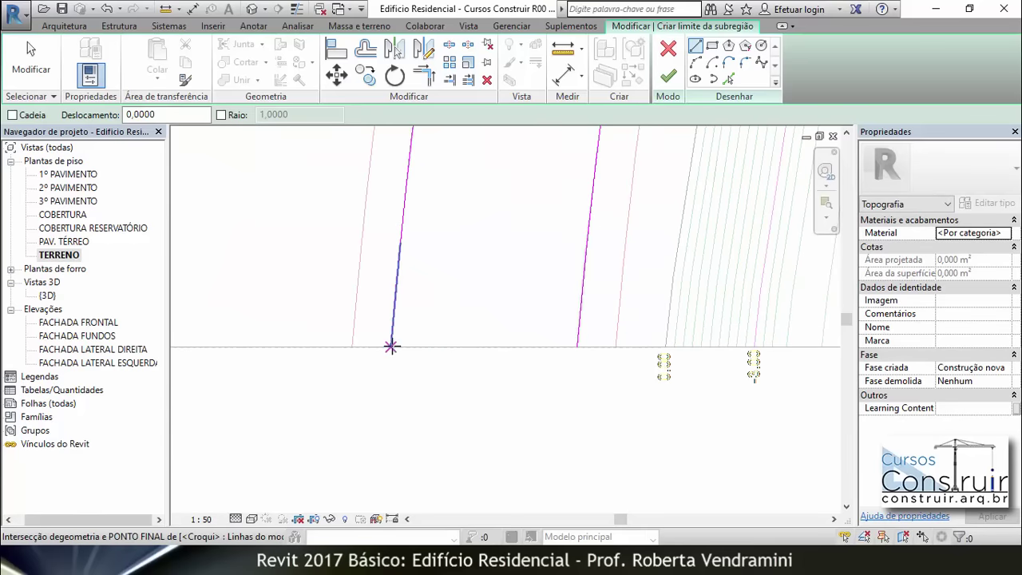
{"action": "left_click", "coordinate": [391, 346]}
{"action": "left_click", "coordinate": [576, 346]}
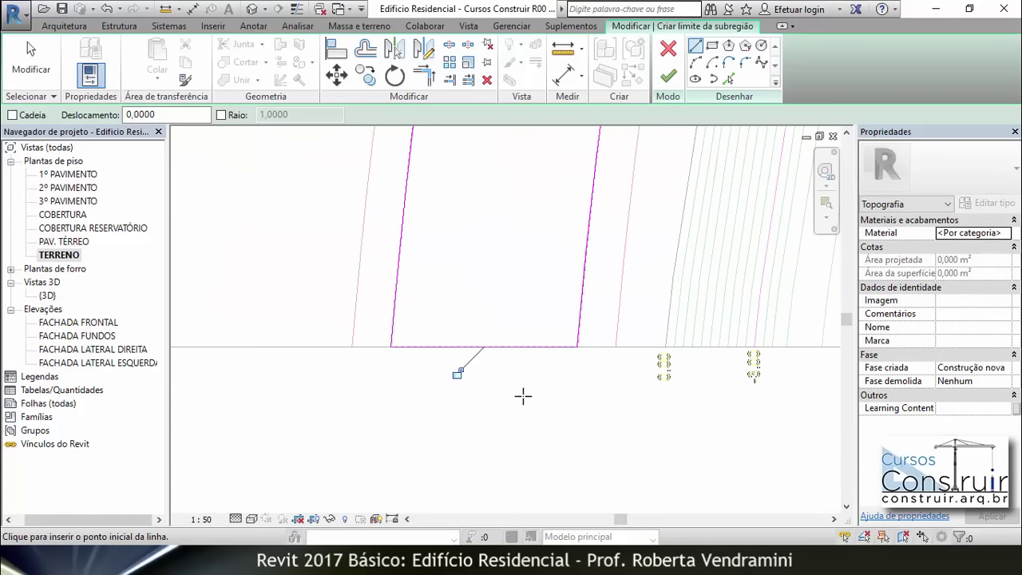
{"action": "scroll", "coordinate": [523, 396], "scroll_direction": "down", "scroll_amount": 2}
{"action": "scroll", "coordinate": [541, 392], "scroll_direction": "down", "scroll_amount": 1}
{"action": "scroll", "coordinate": [548, 393], "scroll_direction": "down", "scroll_amount": 2}
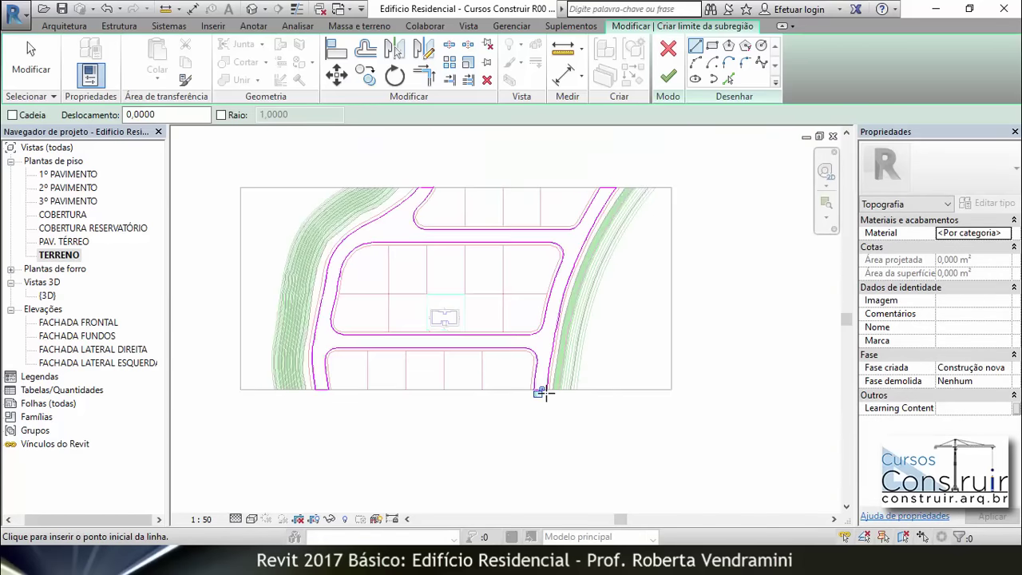
{"action": "scroll", "coordinate": [541, 392], "scroll_direction": "down", "scroll_amount": 1}
{"action": "scroll", "coordinate": [375, 406], "scroll_direction": "up", "scroll_amount": 2}
{"action": "scroll", "coordinate": [347, 388], "scroll_direction": "up", "scroll_amount": 2}
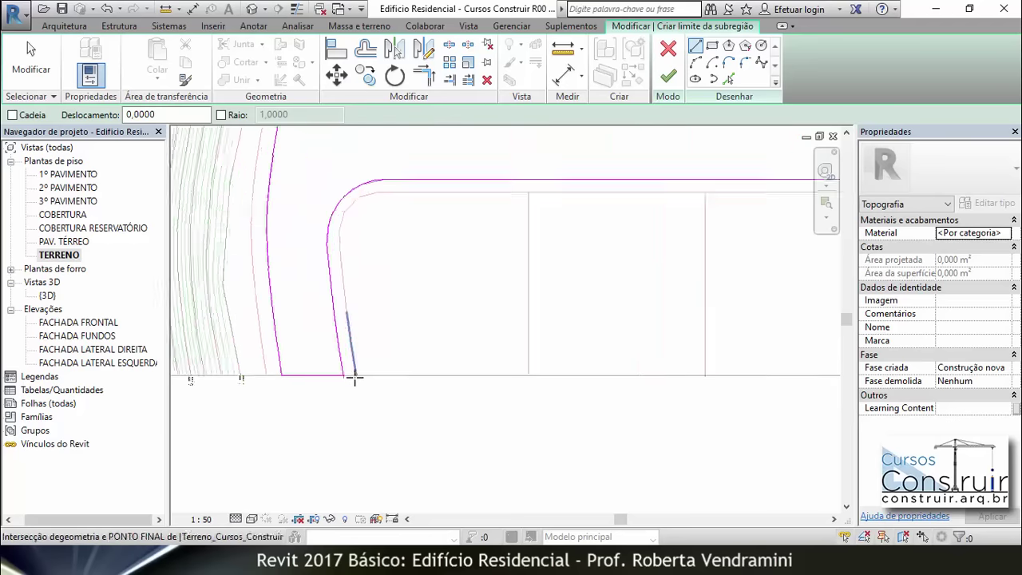
{"action": "scroll", "coordinate": [354, 376], "scroll_direction": "up", "scroll_amount": 2}
{"action": "scroll", "coordinate": [343, 376], "scroll_direction": "up", "scroll_amount": 1}
{"action": "scroll", "coordinate": [342, 378], "scroll_direction": "up", "scroll_amount": 2}
{"action": "scroll", "coordinate": [312, 360], "scroll_direction": "up", "scroll_amount": 2}
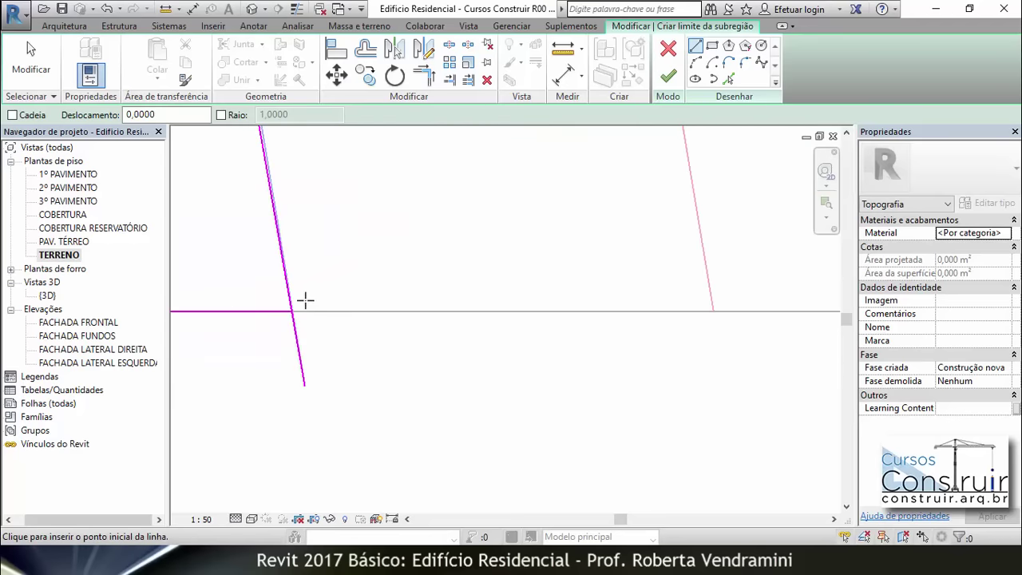
{"action": "scroll", "coordinate": [408, 440], "scroll_direction": "down", "scroll_amount": 1}
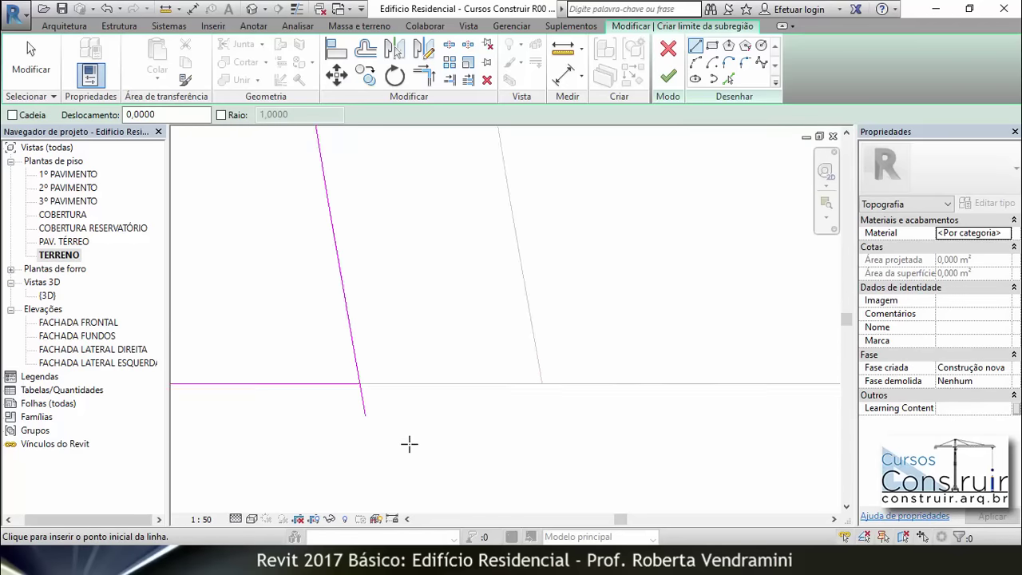
{"action": "scroll", "coordinate": [404, 440], "scroll_direction": "down", "scroll_amount": 1}
{"action": "scroll", "coordinate": [404, 440], "scroll_direction": "down", "scroll_amount": 2}
{"action": "scroll", "coordinate": [408, 445], "scroll_direction": "down", "scroll_amount": 2}
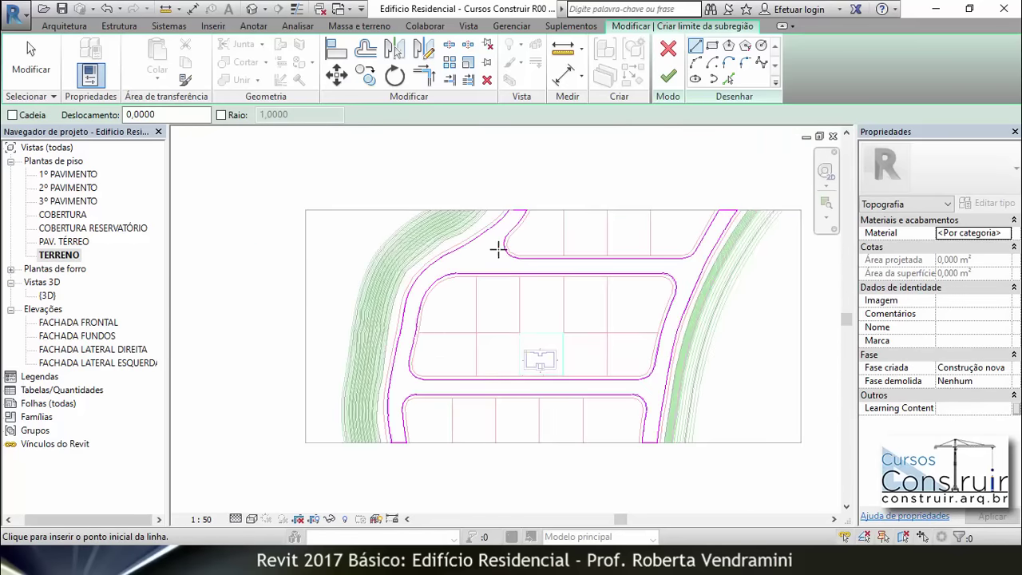
{"action": "scroll", "coordinate": [498, 250], "scroll_direction": "up", "scroll_amount": 1}
{"action": "scroll", "coordinate": [518, 214], "scroll_direction": "up", "scroll_amount": 2}
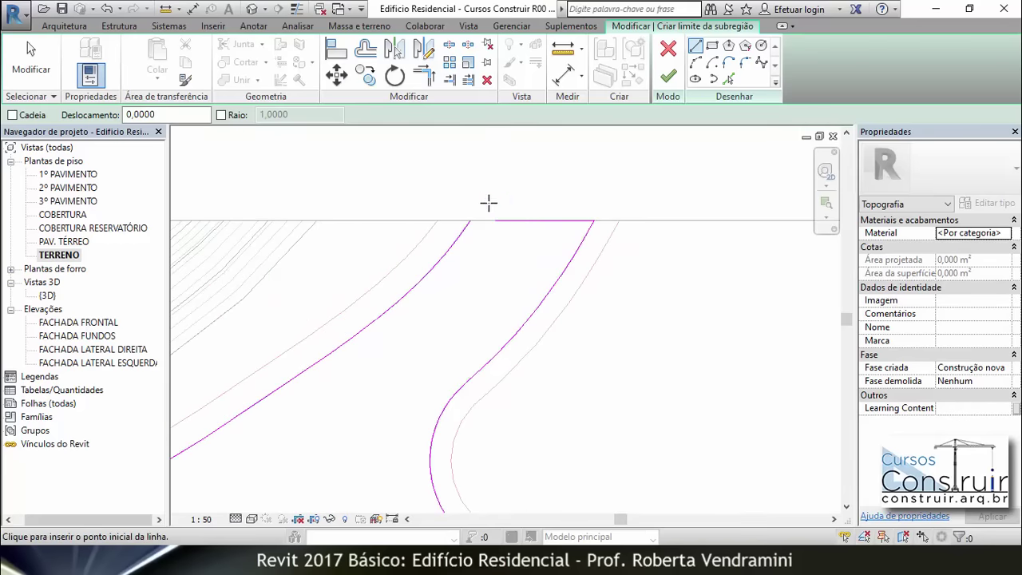
{"action": "scroll", "coordinate": [333, 231], "scroll_direction": "down", "scroll_amount": 1}
{"action": "scroll", "coordinate": [438, 238], "scroll_direction": "down", "scroll_amount": 2}
{"action": "scroll", "coordinate": [589, 184], "scroll_direction": "down", "scroll_amount": 1}
{"action": "scroll", "coordinate": [467, 158], "scroll_direction": "down", "scroll_amount": 1}
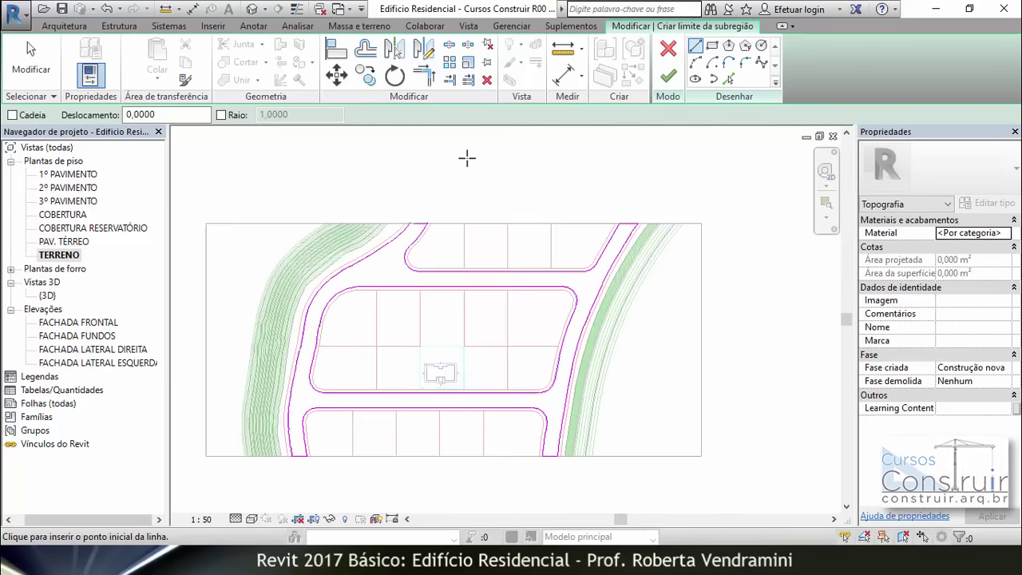
{"action": "left_click", "coordinate": [668, 78]}
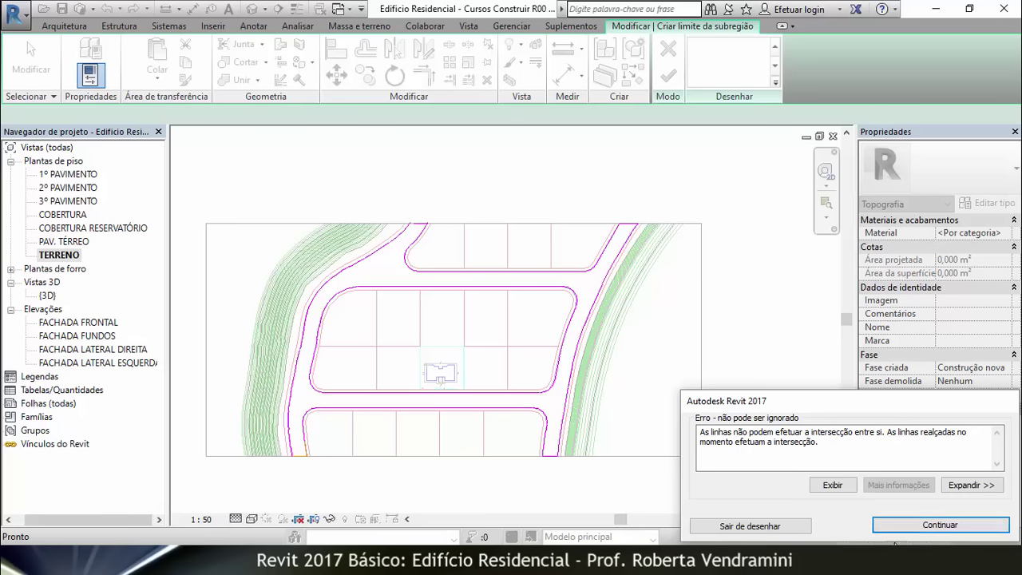
{"action": "left_click", "coordinate": [927, 525]}
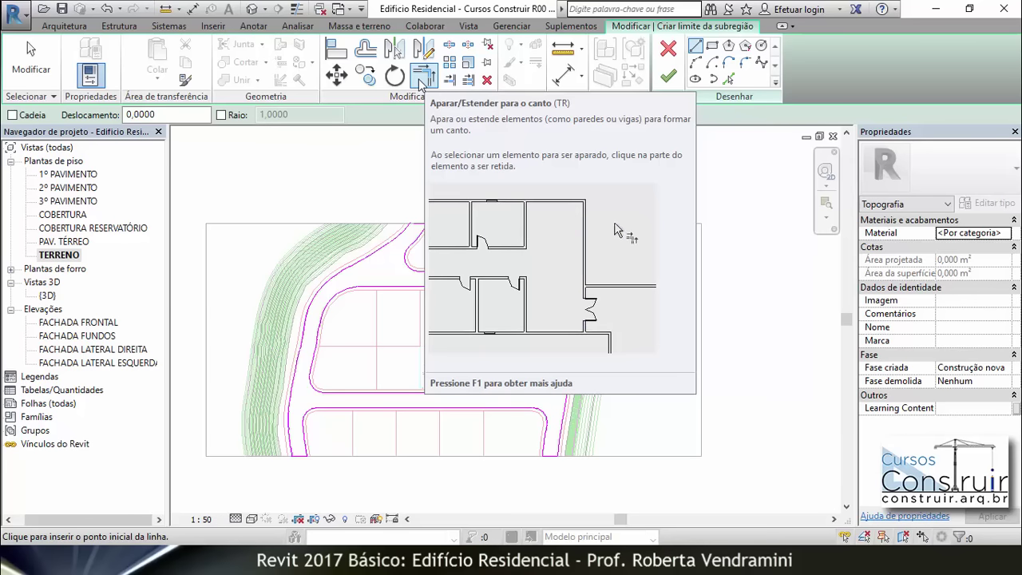
Trim the left and top road boundary lines into a clean top-left corner.
{"action": "left_click", "coordinate": [422, 76]}
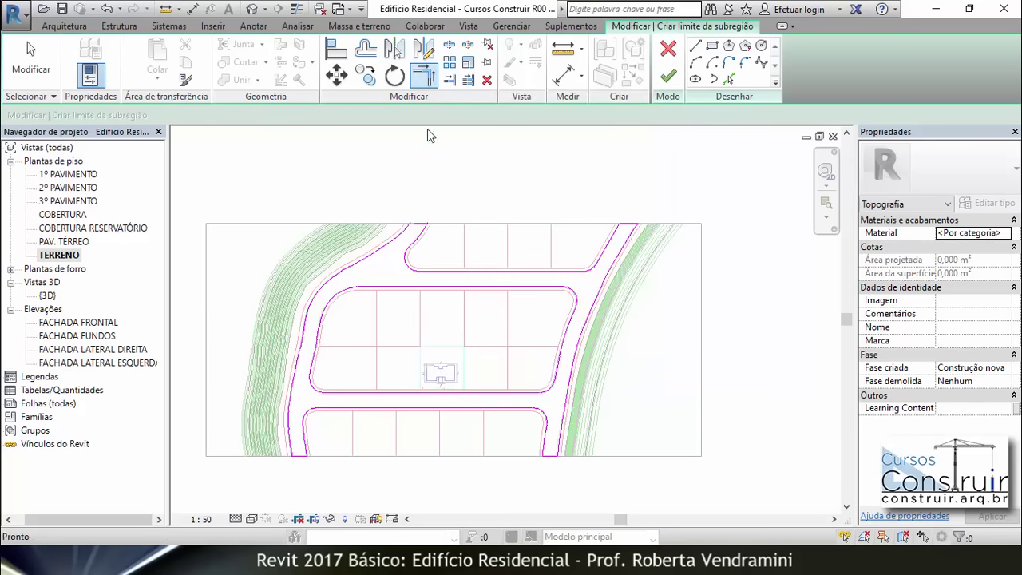
{"action": "scroll", "coordinate": [418, 243], "scroll_direction": "up", "scroll_amount": 2}
{"action": "scroll", "coordinate": [411, 229], "scroll_direction": "up", "scroll_amount": 2}
{"action": "scroll", "coordinate": [404, 205], "scroll_direction": "up", "scroll_amount": 2}
{"action": "scroll", "coordinate": [384, 159], "scroll_direction": "up", "scroll_amount": 1}
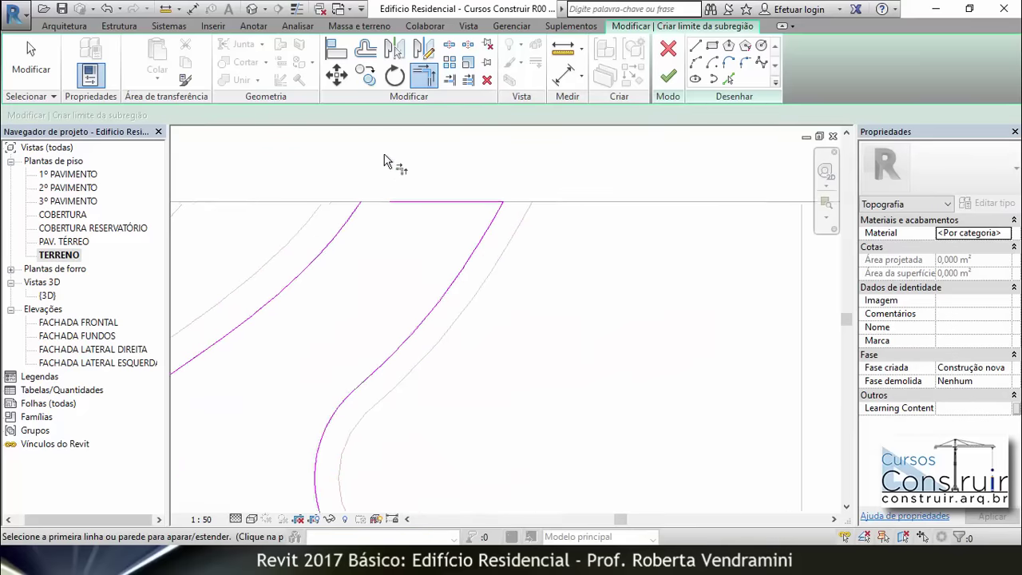
{"action": "scroll", "coordinate": [384, 161], "scroll_direction": "up", "scroll_amount": 2}
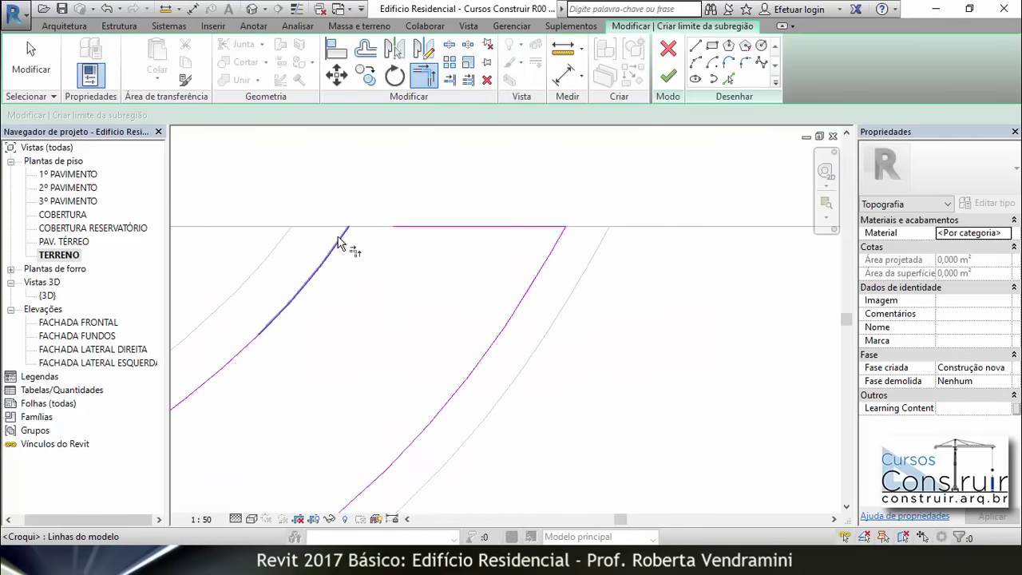
{"action": "left_click", "coordinate": [339, 242]}
{"action": "left_click", "coordinate": [409, 233]}
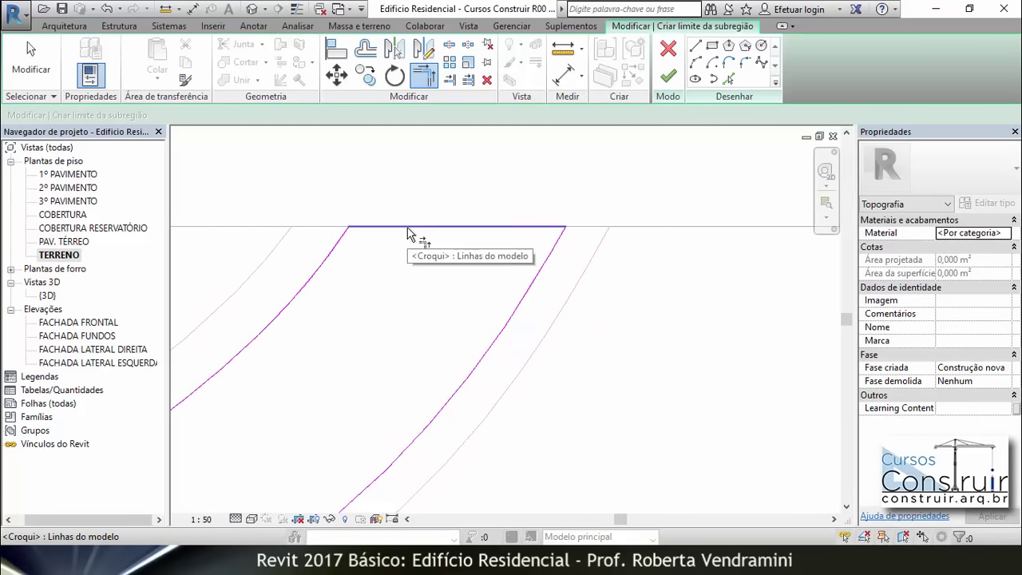
Trim the steep boundary line to the horizontal bottom line, forming the lower corner.
{"action": "scroll", "coordinate": [352, 228], "scroll_direction": "up", "scroll_amount": 2}
{"action": "scroll", "coordinate": [347, 228], "scroll_direction": "up", "scroll_amount": 1}
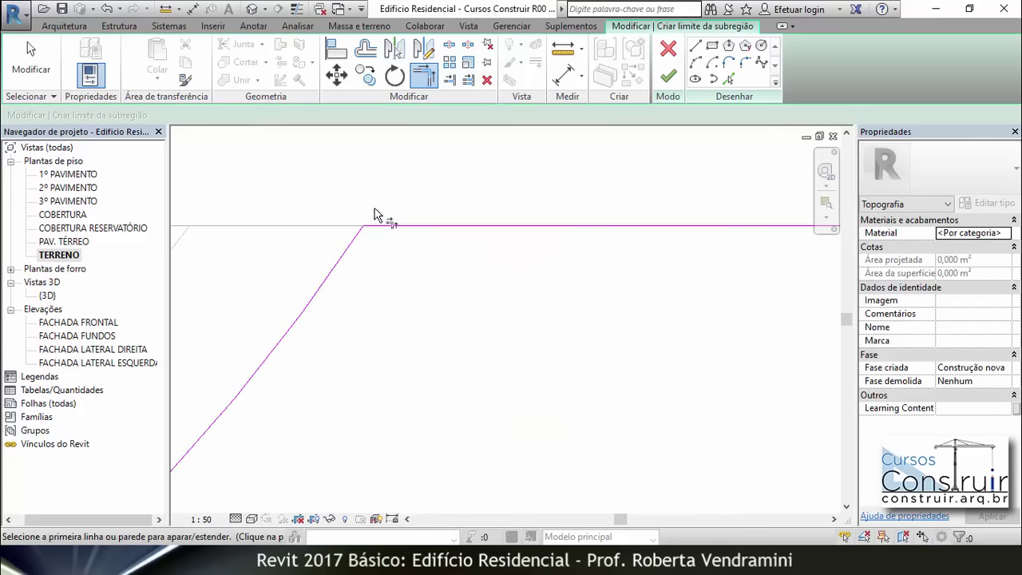
{"action": "scroll", "coordinate": [374, 215], "scroll_direction": "down", "scroll_amount": 1}
{"action": "scroll", "coordinate": [378, 245], "scroll_direction": "down", "scroll_amount": 2}
{"action": "scroll", "coordinate": [400, 256], "scroll_direction": "down", "scroll_amount": 2}
{"action": "scroll", "coordinate": [400, 251], "scroll_direction": "down", "scroll_amount": 2}
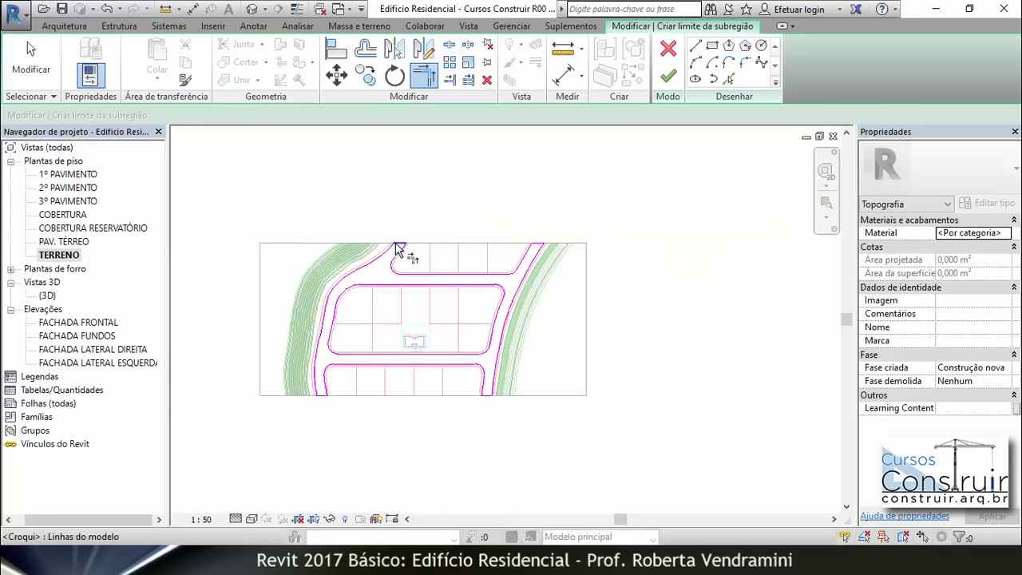
{"action": "scroll", "coordinate": [354, 440], "scroll_direction": "up", "scroll_amount": 2}
{"action": "scroll", "coordinate": [324, 407], "scroll_direction": "up", "scroll_amount": 2}
{"action": "scroll", "coordinate": [324, 392], "scroll_direction": "up", "scroll_amount": 2}
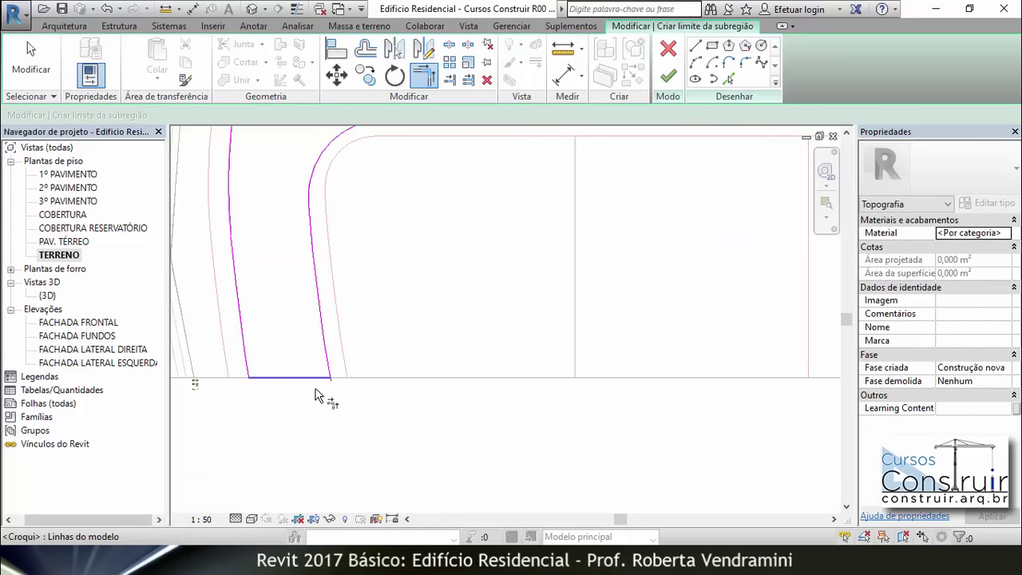
{"action": "scroll", "coordinate": [316, 395], "scroll_direction": "up", "scroll_amount": 2}
{"action": "scroll", "coordinate": [335, 388], "scroll_direction": "up", "scroll_amount": 1}
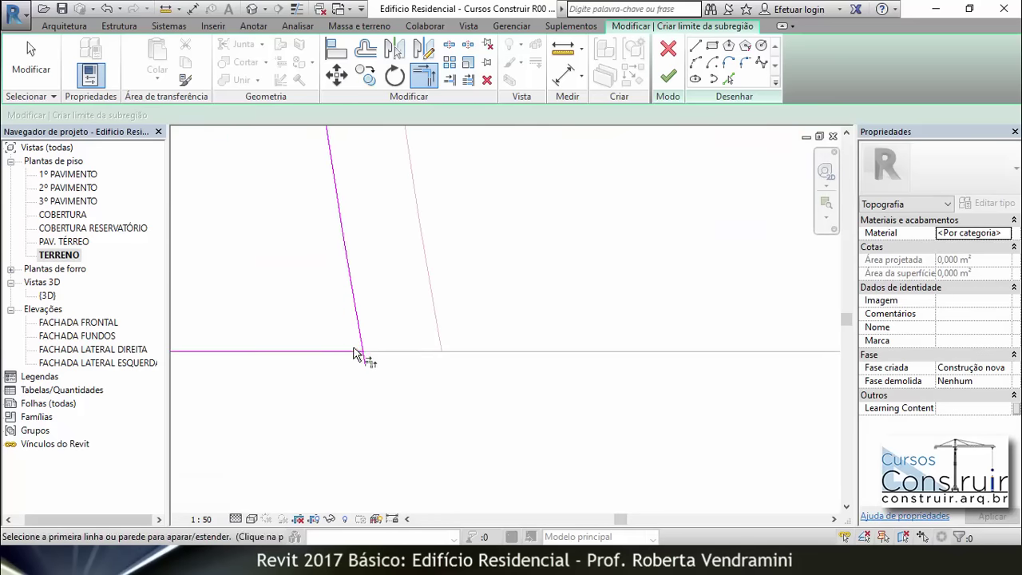
{"action": "left_click", "coordinate": [356, 352]}
{"action": "scroll", "coordinate": [364, 350], "scroll_direction": "up", "scroll_amount": 3}
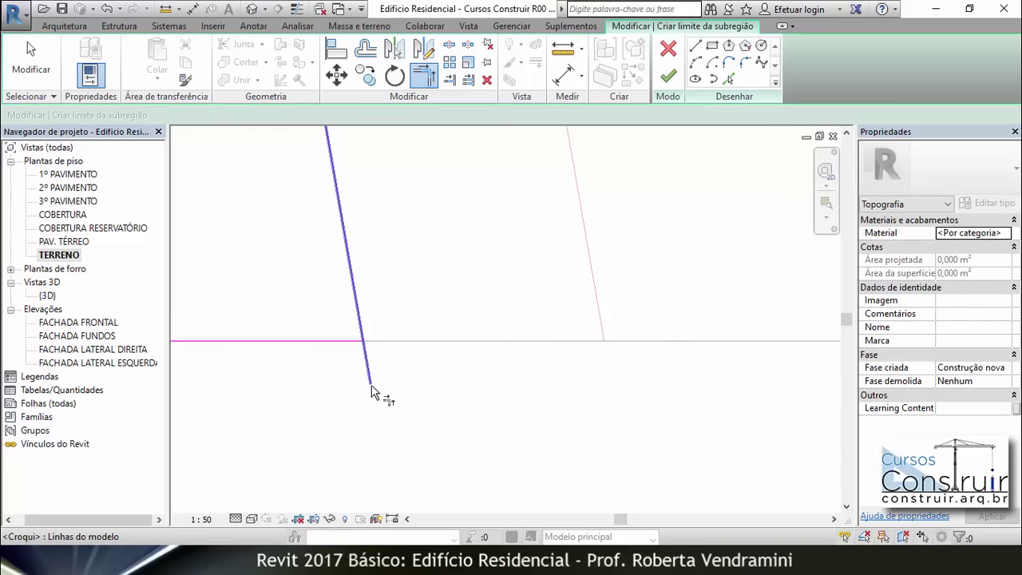
{"action": "key", "text": "Escape"}
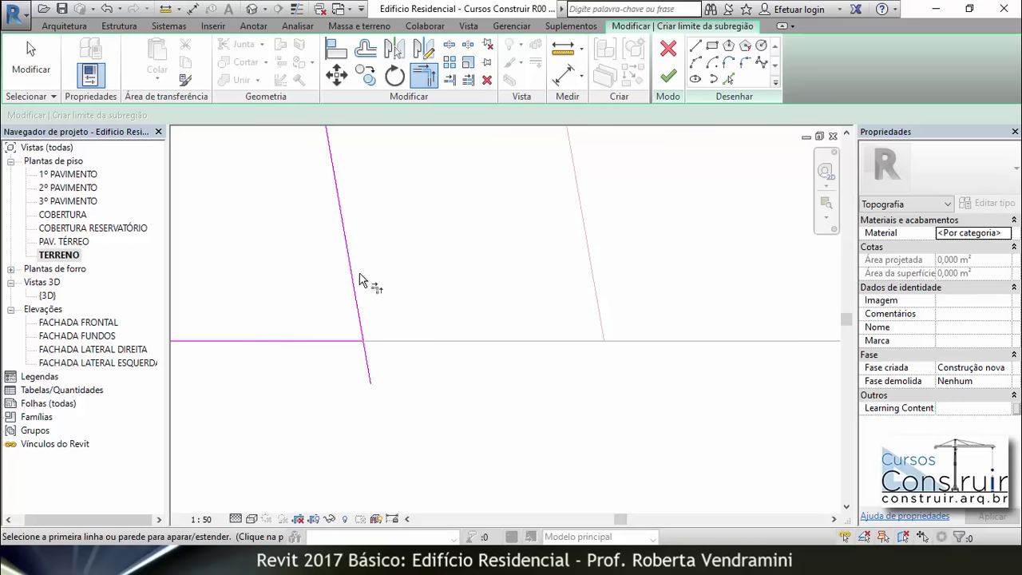
{"action": "left_click", "coordinate": [357, 310]}
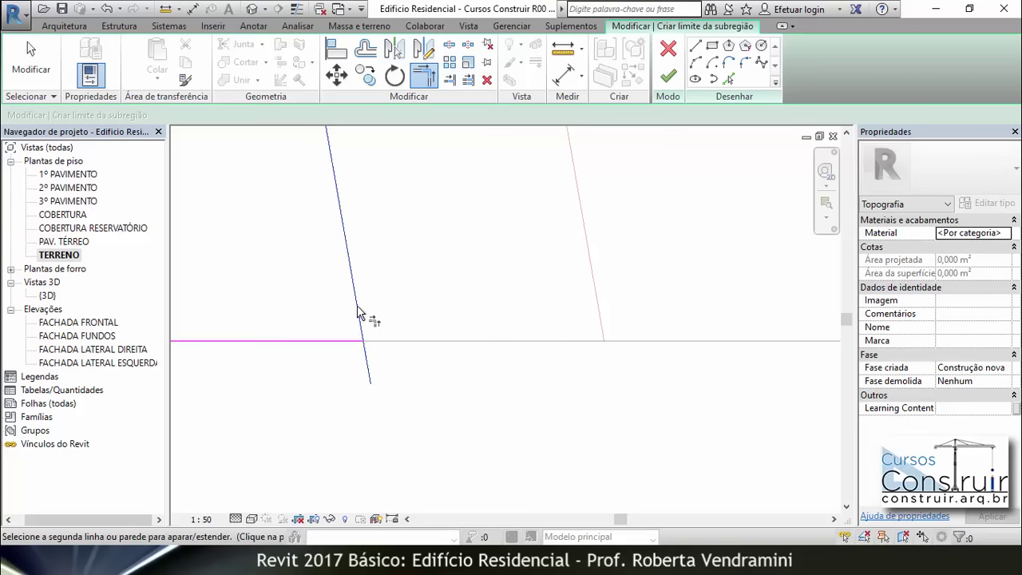
{"action": "left_click", "coordinate": [345, 341]}
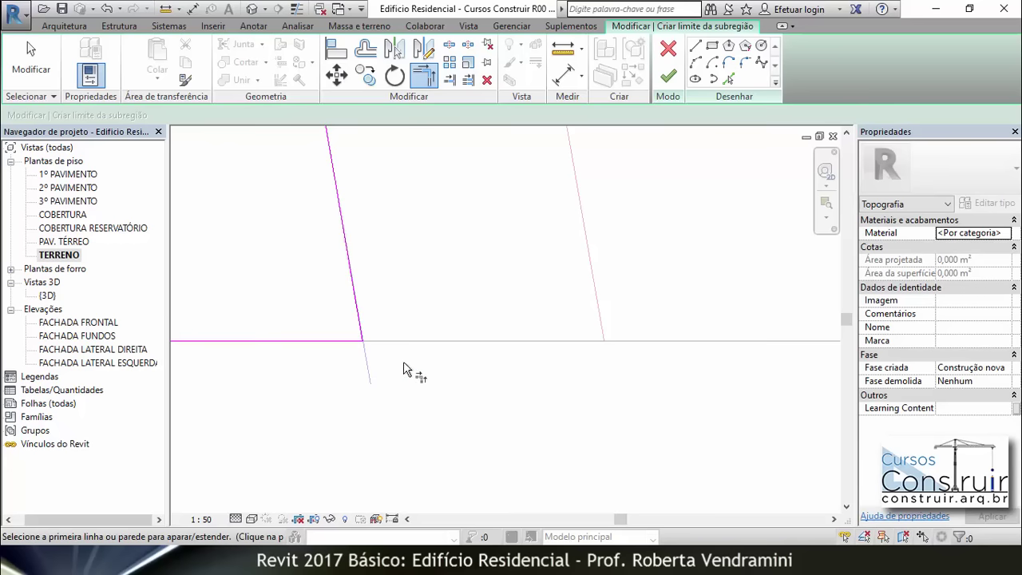
{"action": "scroll", "coordinate": [405, 369], "scroll_direction": "down", "scroll_amount": 5}
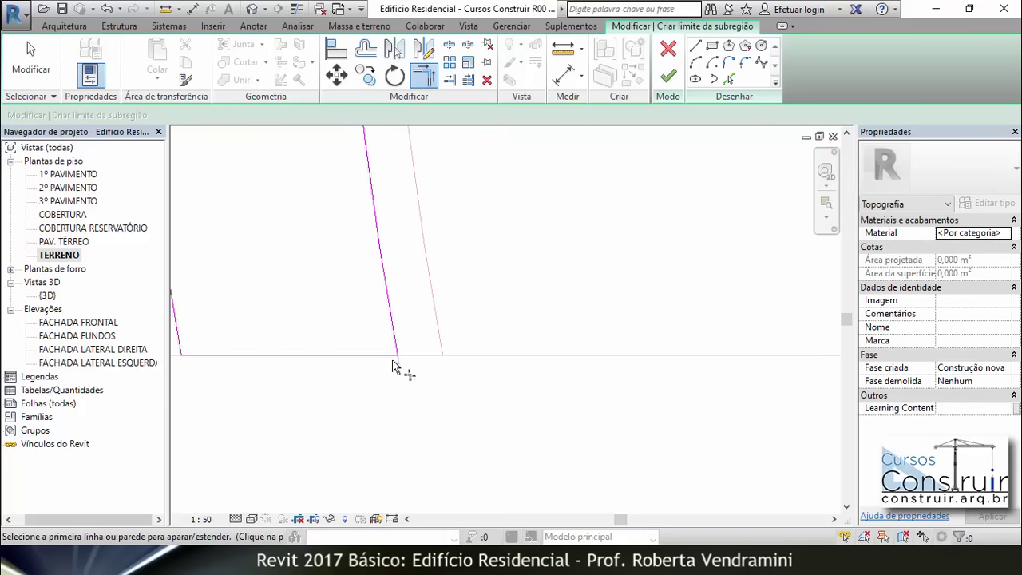
{"action": "scroll", "coordinate": [393, 365], "scroll_direction": "up", "scroll_amount": 5}
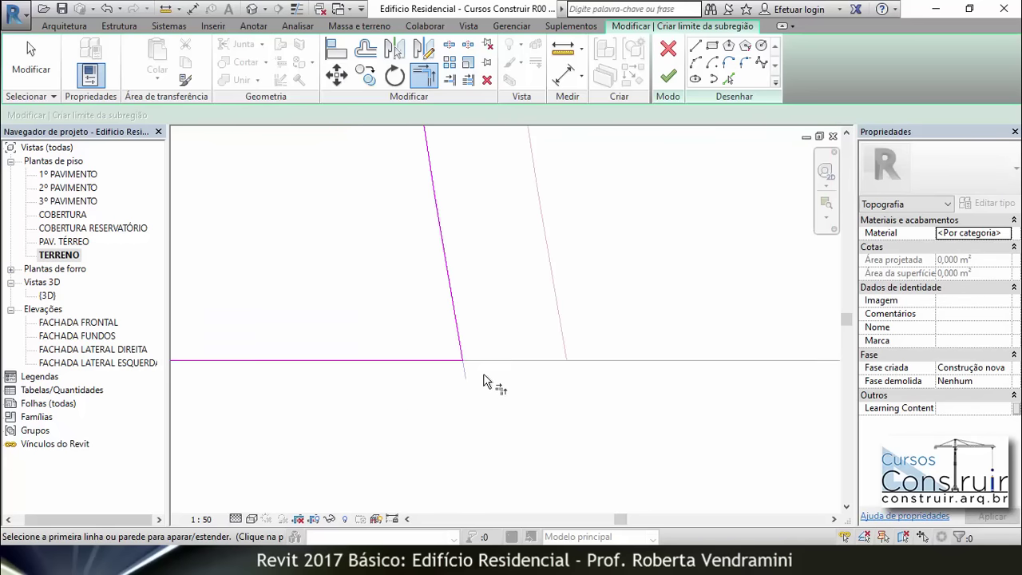
{"action": "middle_click_drag", "start_coordinate": [484, 381], "coordinate": [219, 368]}
{"action": "scroll", "coordinate": [219, 367], "scroll_direction": "down", "scroll_amount": 4}
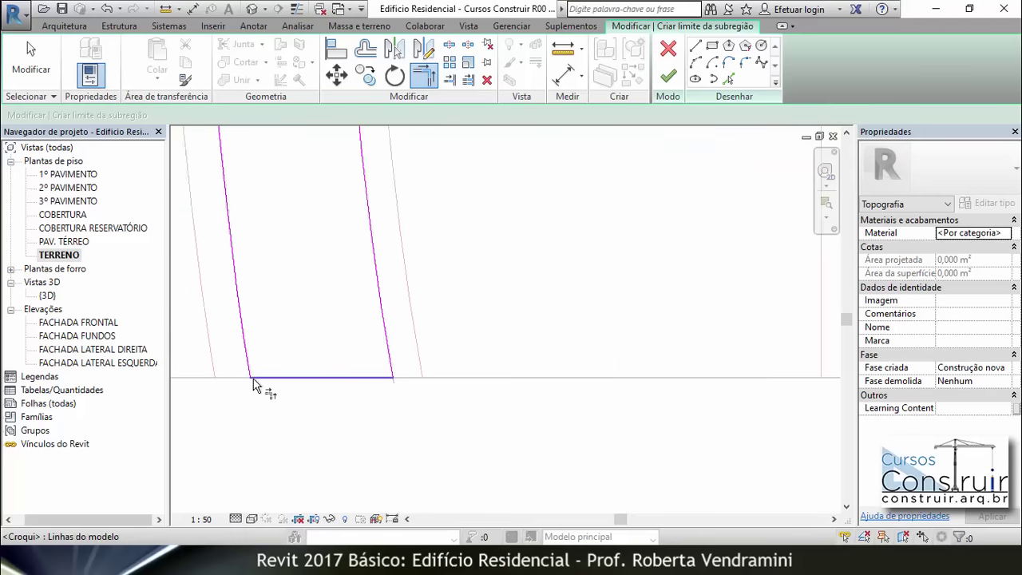
{"action": "scroll", "coordinate": [252, 384], "scroll_direction": "down", "scroll_amount": 2}
{"action": "scroll", "coordinate": [265, 388], "scroll_direction": "down", "scroll_amount": 2}
{"action": "scroll", "coordinate": [265, 388], "scroll_direction": "down", "scroll_amount": 2}
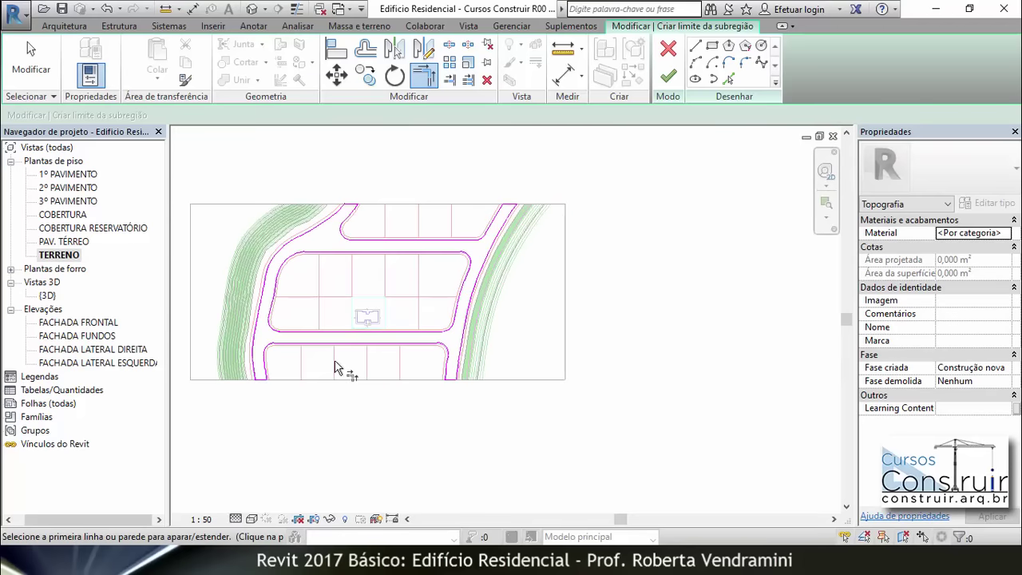
{"action": "scroll", "coordinate": [453, 393], "scroll_direction": "up", "scroll_amount": 2}
{"action": "scroll", "coordinate": [456, 384], "scroll_direction": "up", "scroll_amount": 2}
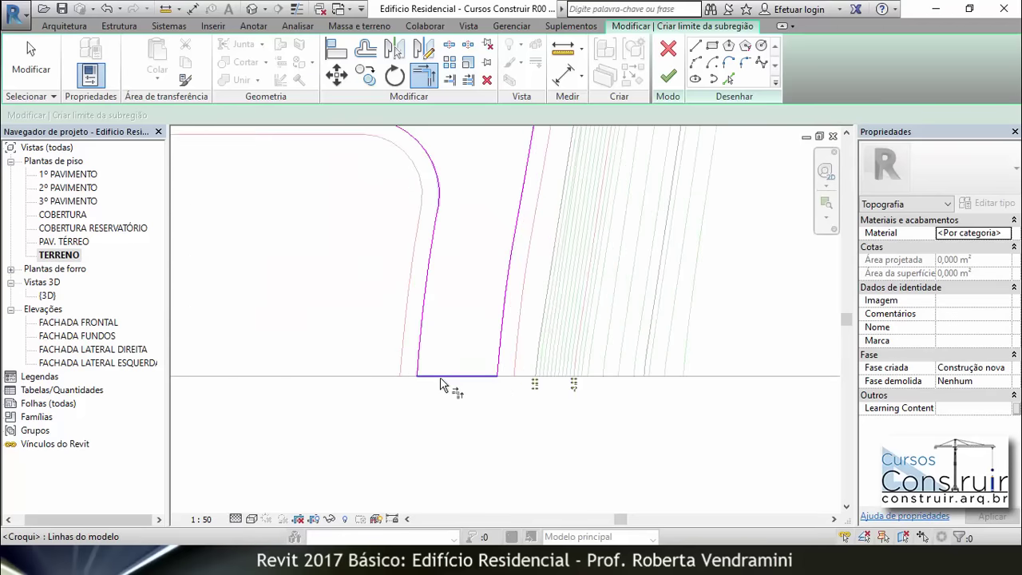
{"action": "scroll", "coordinate": [450, 389], "scroll_direction": "up", "scroll_amount": 1}
{"action": "scroll", "coordinate": [500, 382], "scroll_direction": "up", "scroll_amount": 1}
{"action": "scroll", "coordinate": [511, 371], "scroll_direction": "down", "scroll_amount": 2}
{"action": "scroll", "coordinate": [520, 357], "scroll_direction": "down", "scroll_amount": 2}
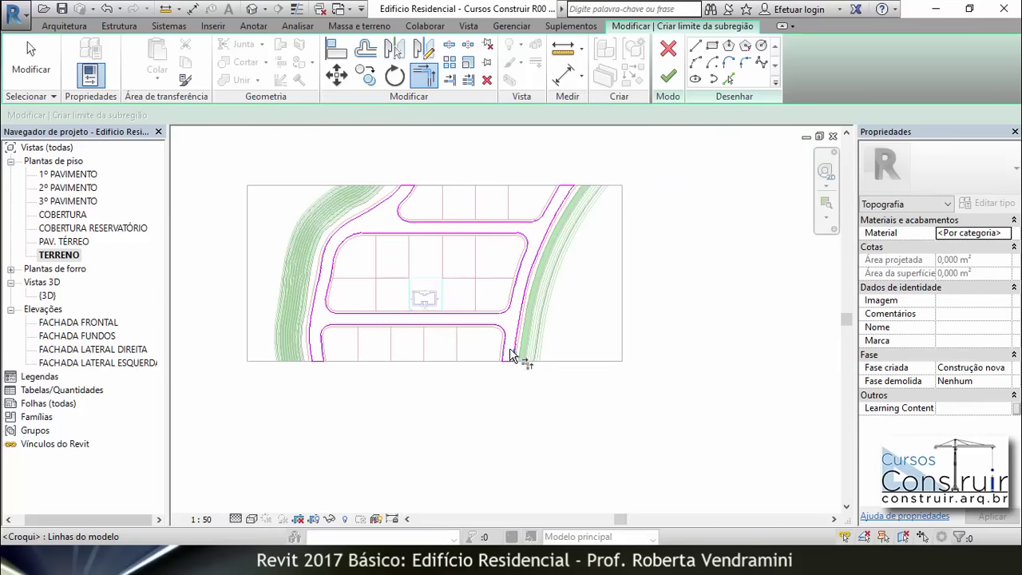
{"action": "scroll", "coordinate": [480, 352], "scroll_direction": "down", "scroll_amount": 1}
{"action": "scroll", "coordinate": [392, 262], "scroll_direction": "up", "scroll_amount": 1}
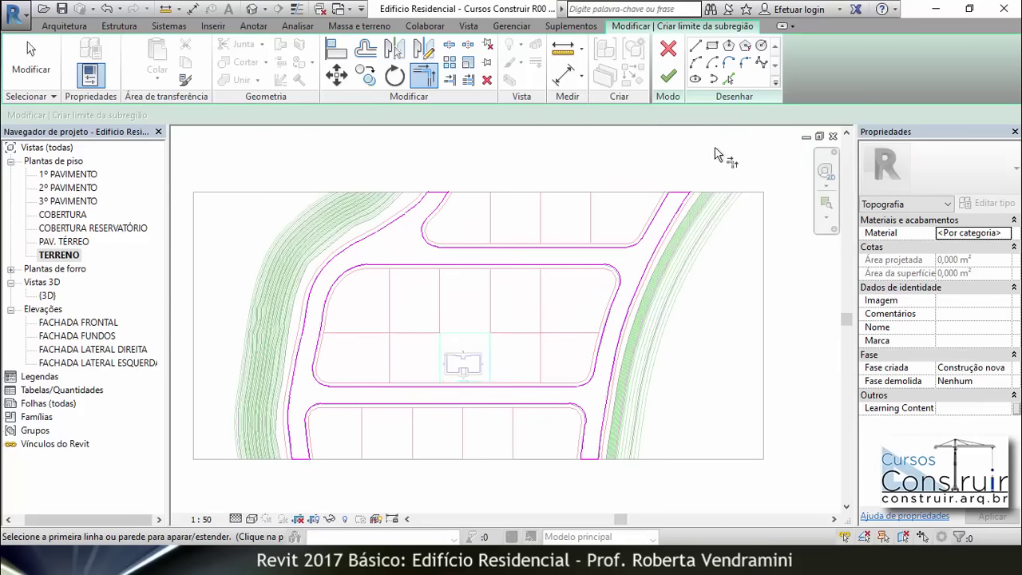
Attempt to finish the boundary, dismiss the open-loop error, and resume sketch editing.
{"action": "left_click", "coordinate": [673, 78]}
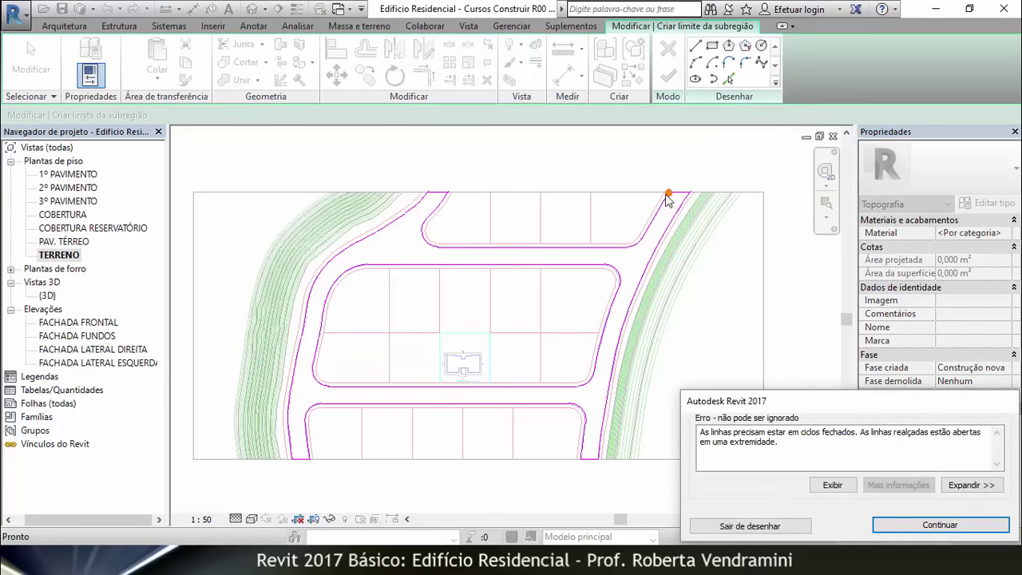
{"action": "left_click", "coordinate": [941, 525]}
{"action": "left_click", "coordinate": [468, 80]}
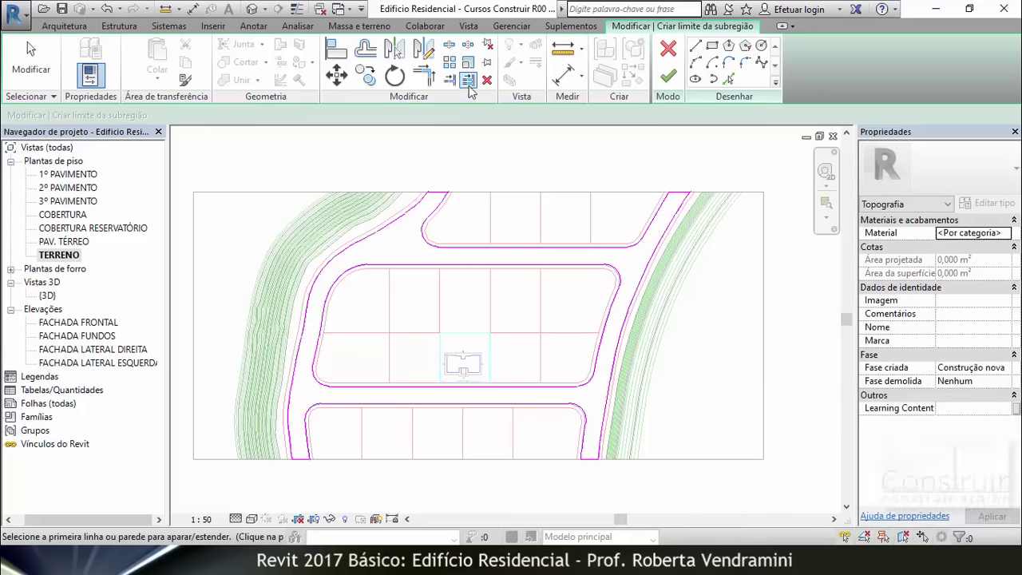
Extend the sloped line to meet the top line, closing the top-right corner.
{"action": "left_click", "coordinate": [430, 82]}
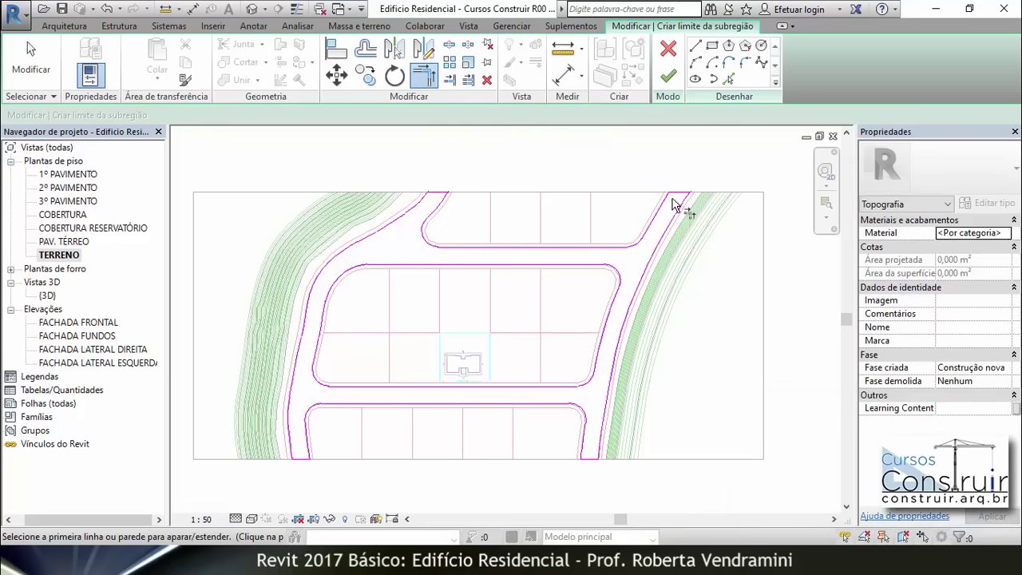
{"action": "scroll", "coordinate": [673, 205], "scroll_direction": "up", "scroll_amount": 4}
{"action": "scroll", "coordinate": [655, 191], "scroll_direction": "up", "scroll_amount": 3}
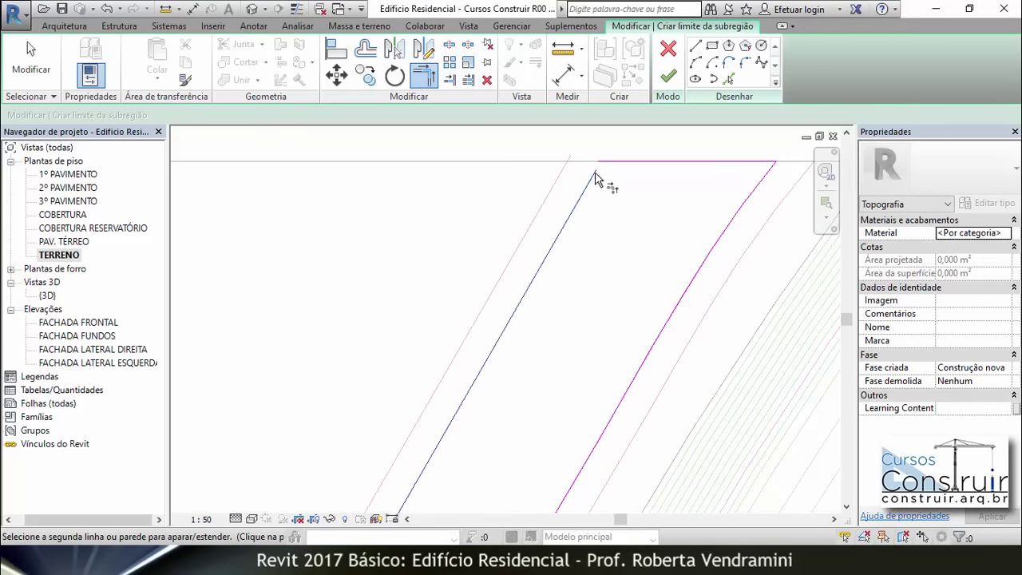
{"action": "left_click", "coordinate": [639, 163]}
{"action": "scroll", "coordinate": [595, 196], "scroll_direction": "down", "scroll_amount": 2}
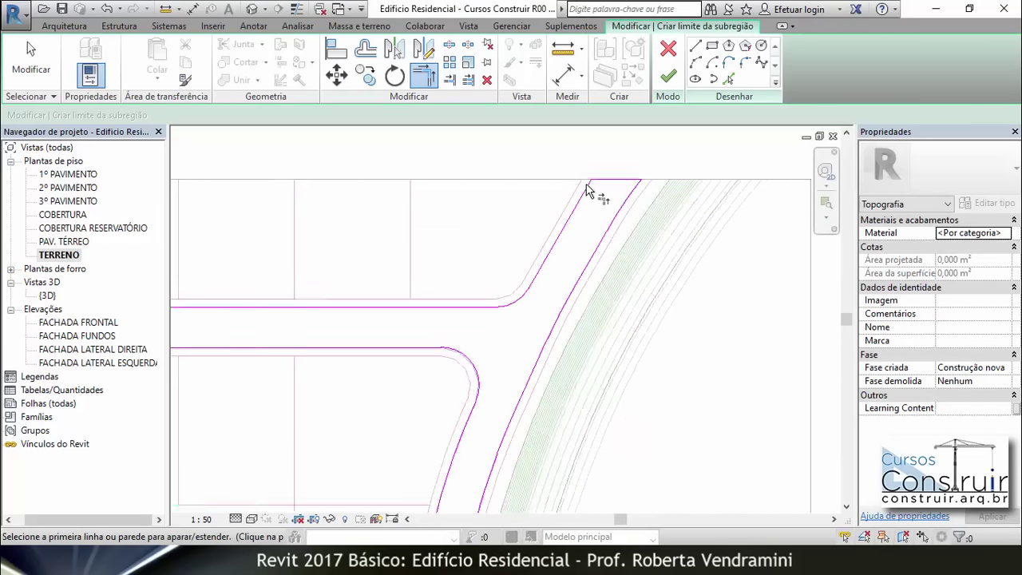
{"action": "scroll", "coordinate": [595, 197], "scroll_direction": "down", "scroll_amount": 2}
{"action": "scroll", "coordinate": [595, 197], "scroll_direction": "down", "scroll_amount": 2}
Finish the road sub-region, now showing a projected area of 10179,100 m².
{"action": "left_click", "coordinate": [669, 79]}
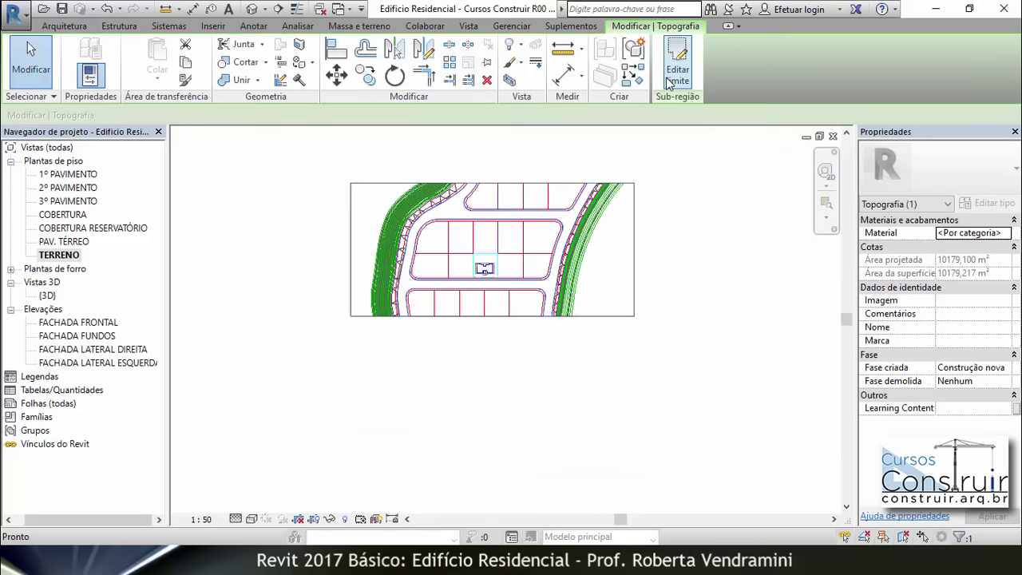
{"action": "left_click", "coordinate": [705, 326]}
{"action": "scroll", "coordinate": [447, 311], "scroll_direction": "up", "scroll_amount": 1}
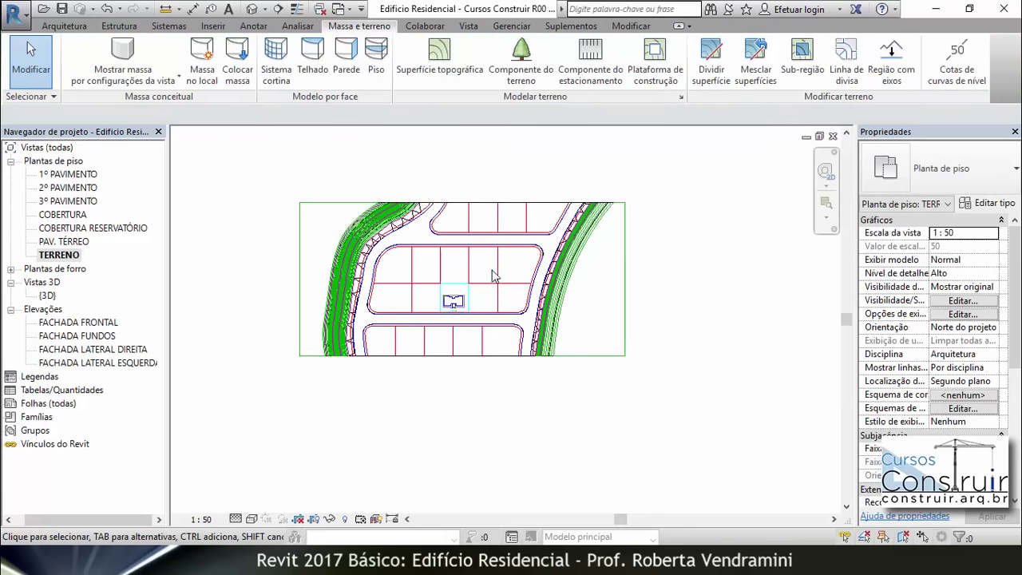
{"action": "scroll", "coordinate": [479, 262], "scroll_direction": "up", "scroll_amount": 1}
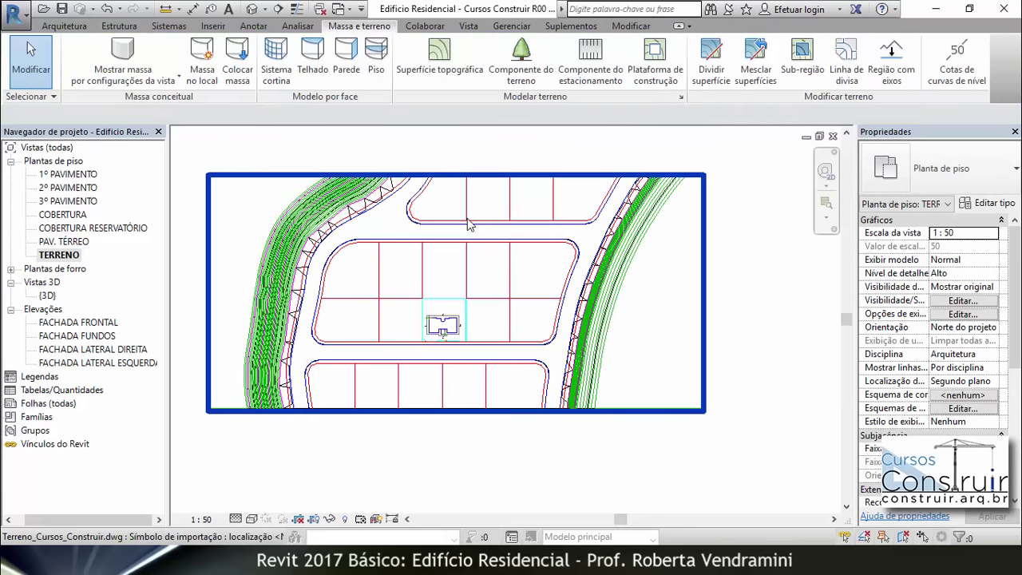
Switch the TERRENO plan to the Realista visual style, then open the {3D} view.
{"action": "left_click", "coordinate": [252, 519]}
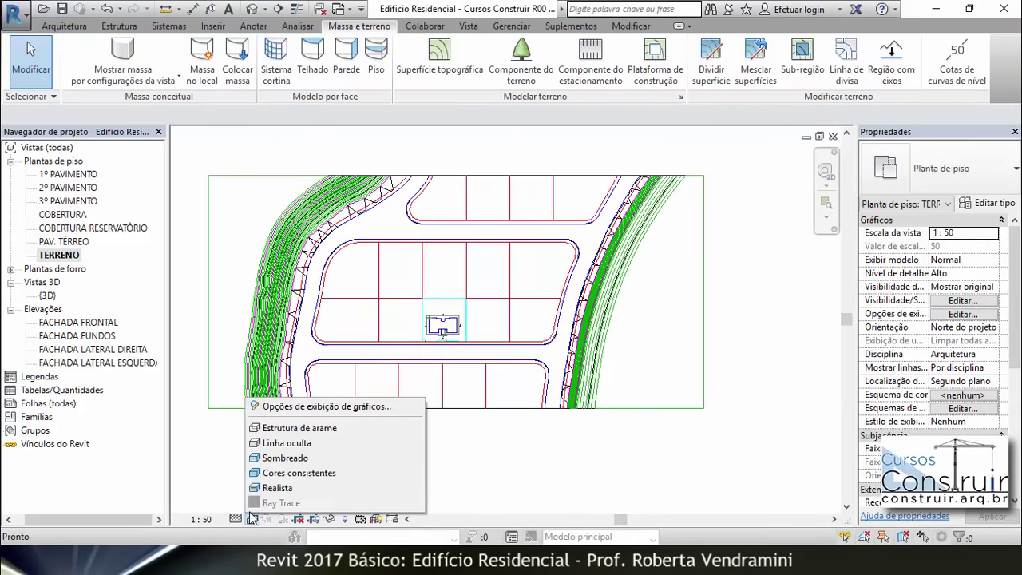
{"action": "left_click", "coordinate": [276, 473]}
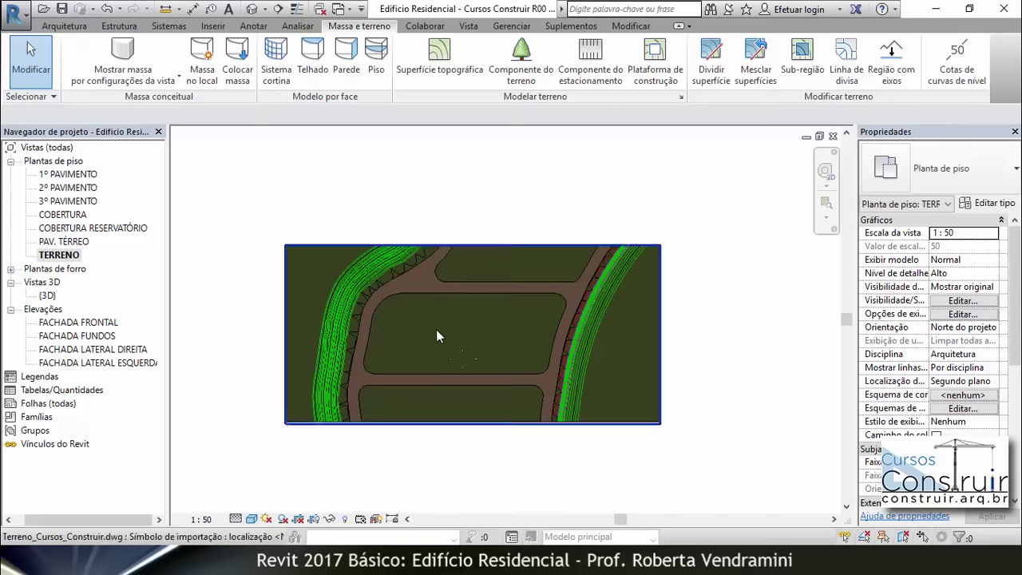
{"action": "left_click", "coordinate": [440, 257]}
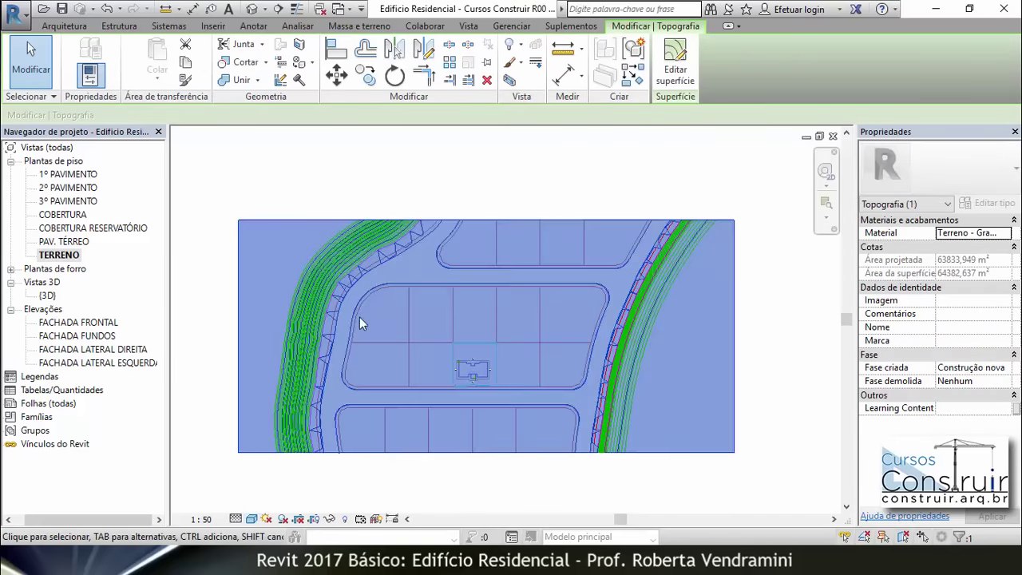
{"action": "key", "text": "Escape"}
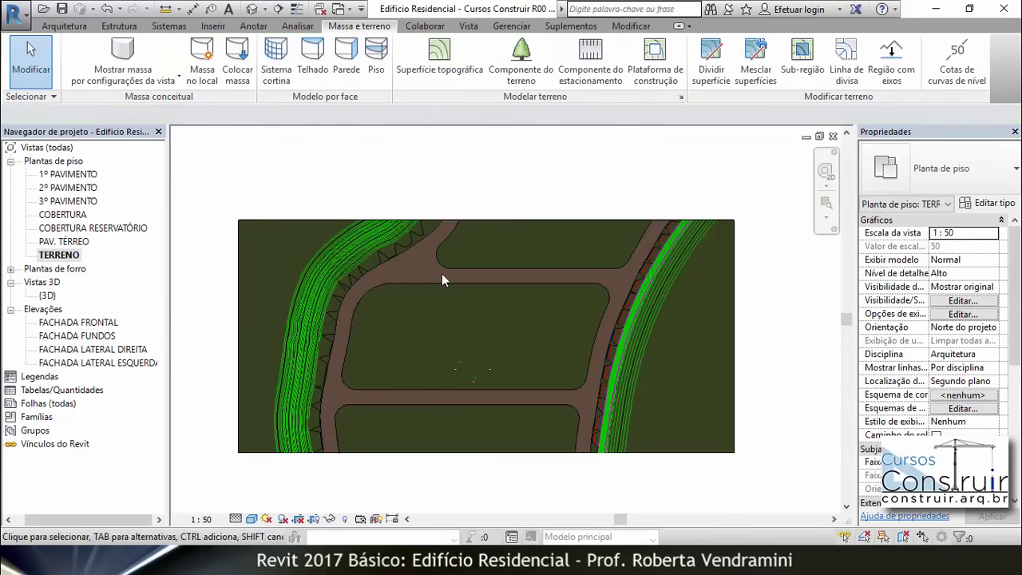
{"action": "left_click", "coordinate": [252, 9]}
{"action": "scroll", "coordinate": [469, 308], "scroll_direction": "up", "scroll_amount": 2}
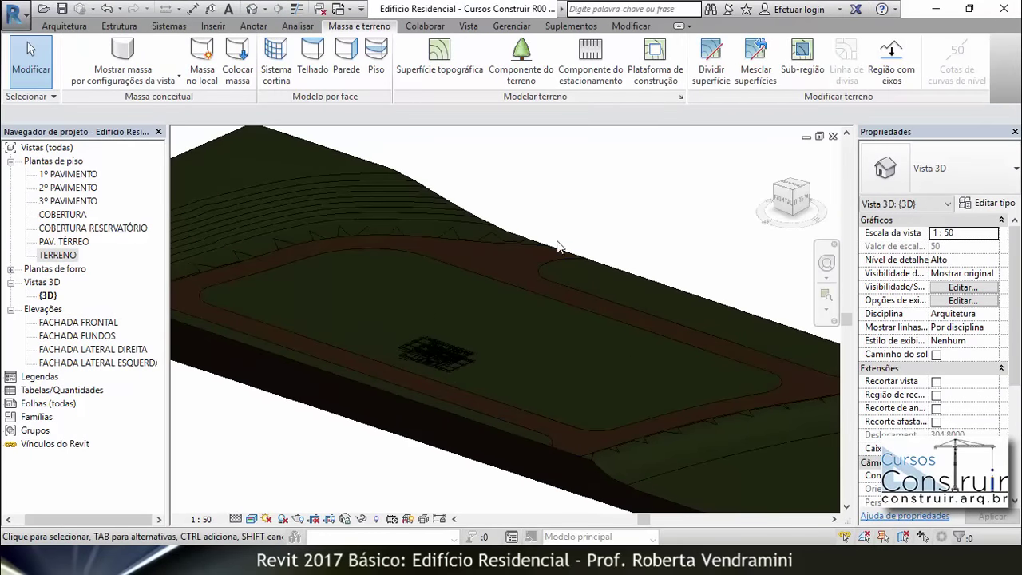
Search 'asfalto' in the Material Browser and assign Asfalto to the selected road sub-region.
{"action": "left_click", "coordinate": [542, 273]}
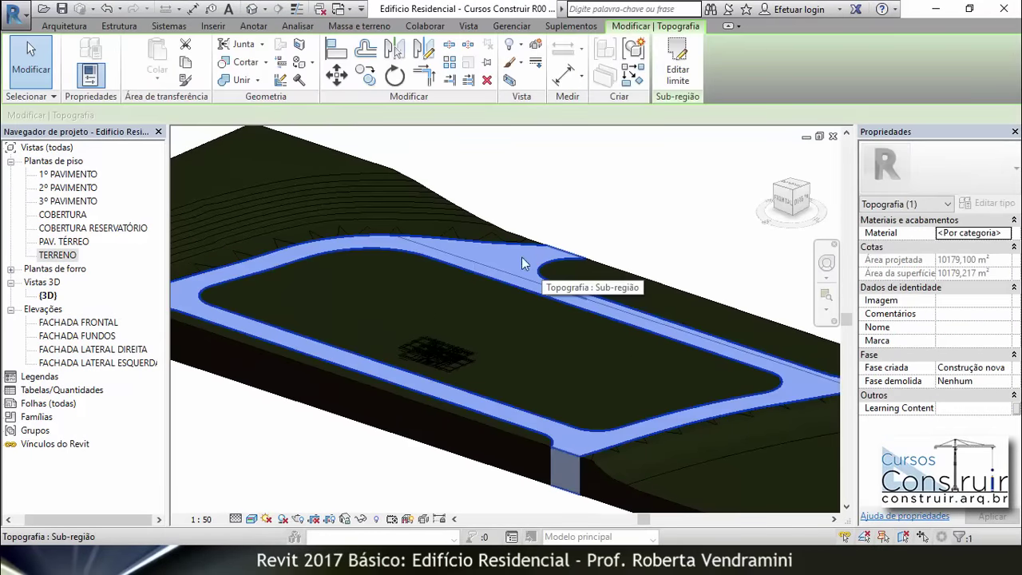
{"action": "left_click", "coordinate": [991, 233]}
{"action": "left_click", "coordinate": [1006, 234]}
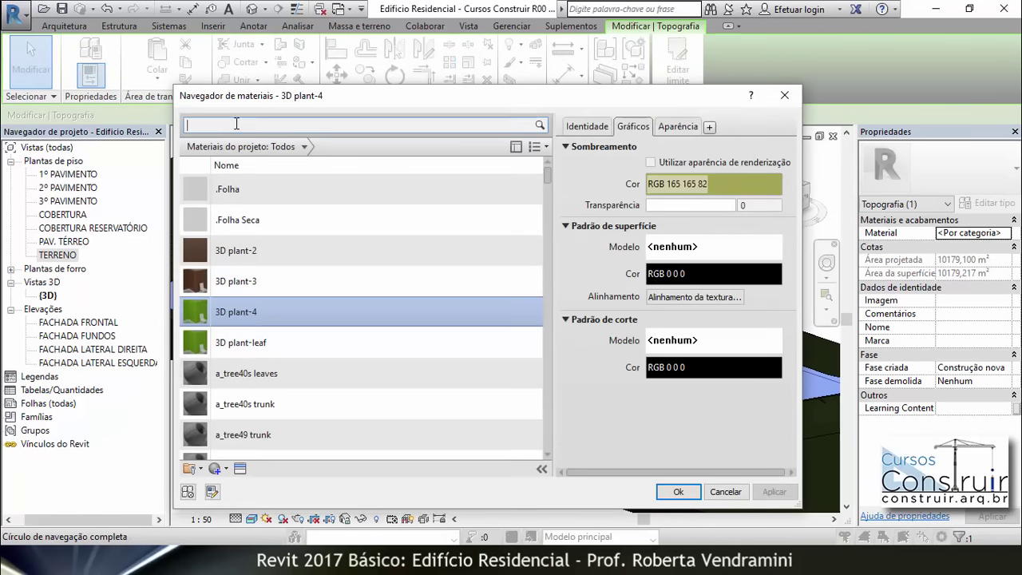
{"action": "left_click", "coordinate": [236, 125]}
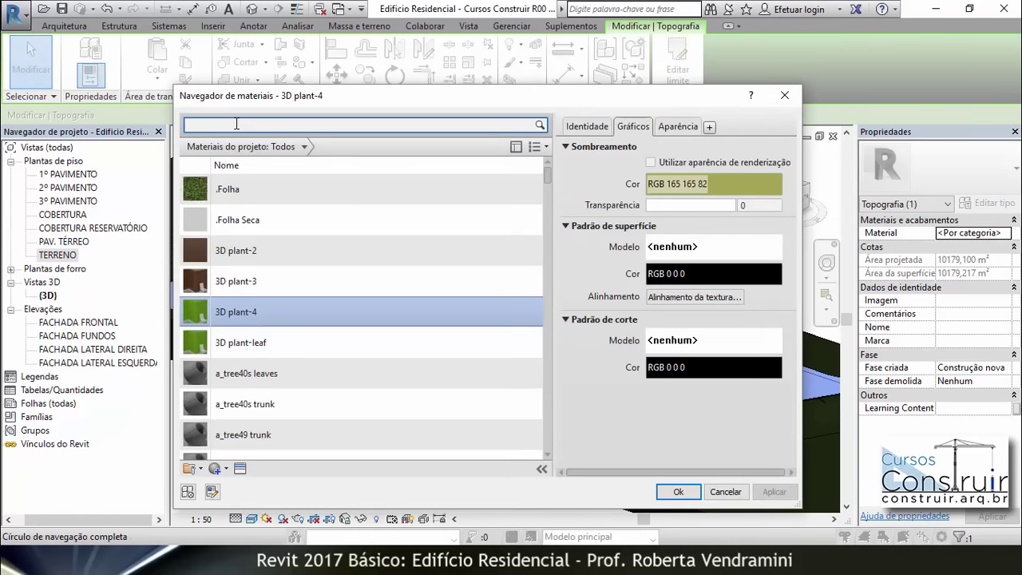
{"action": "type", "text": "asfalto"}
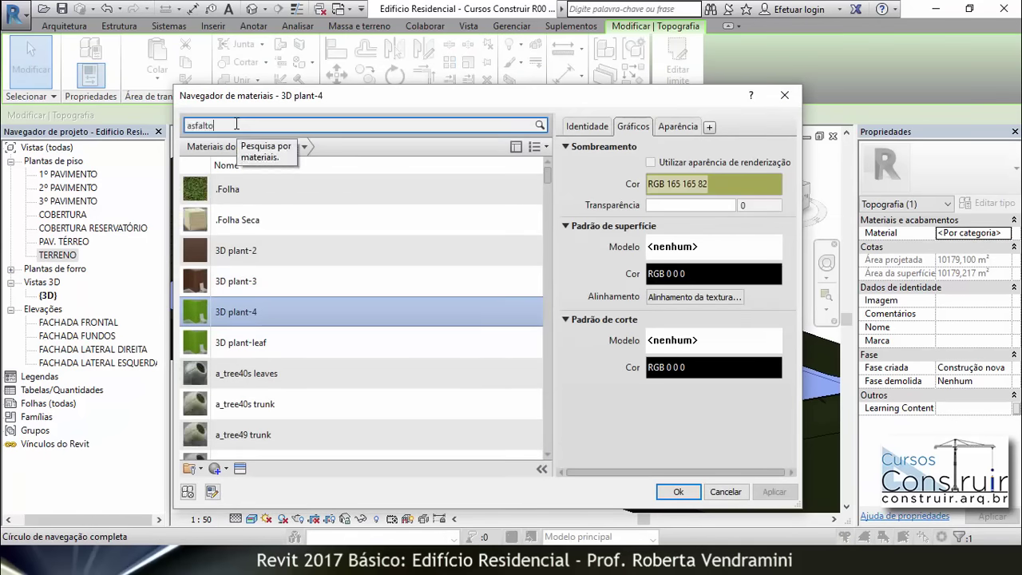
{"action": "key", "text": "Return"}
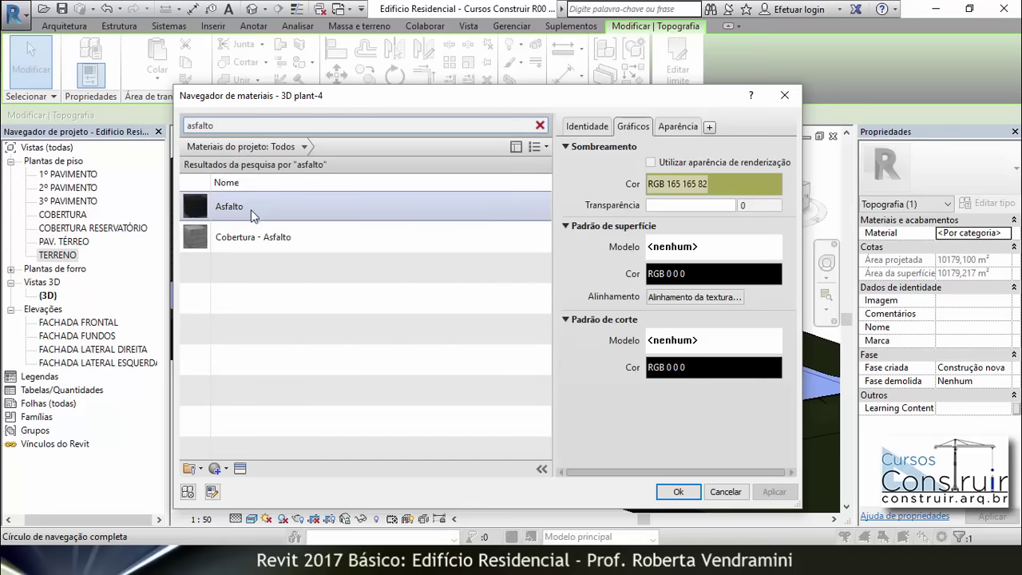
{"action": "left_click", "coordinate": [251, 208]}
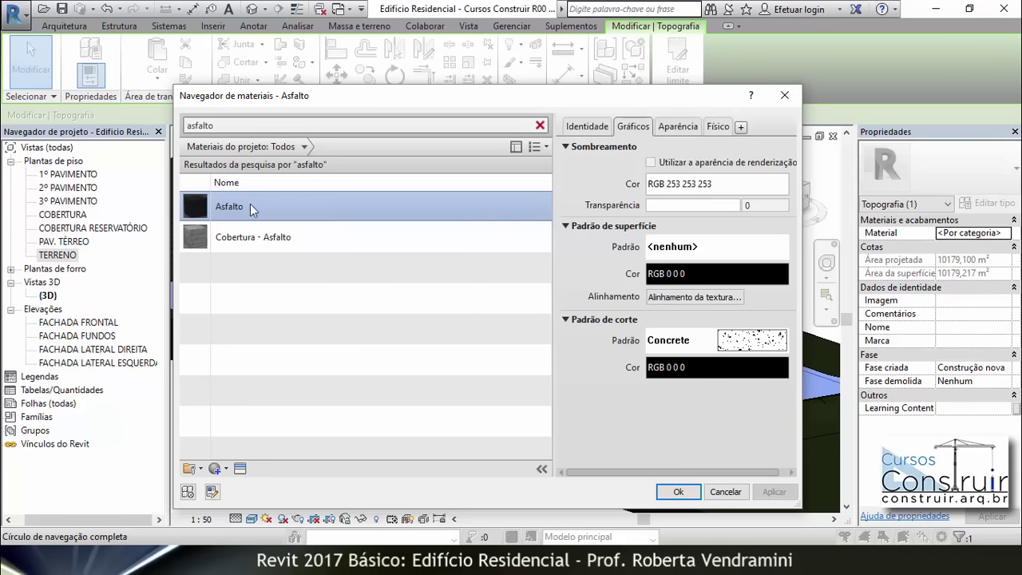
{"action": "left_click", "coordinate": [676, 491]}
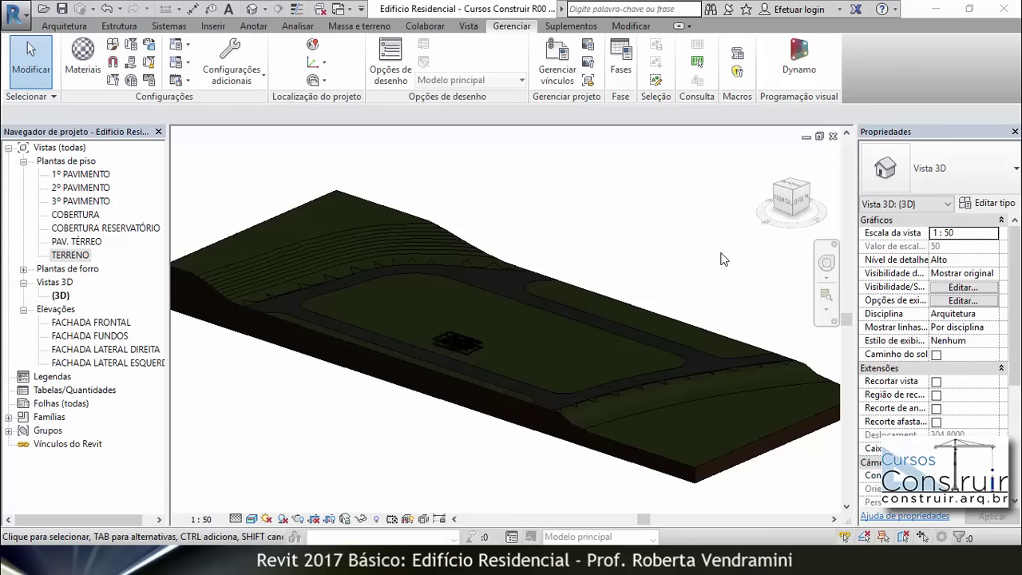
{"action": "left_click", "coordinate": [252, 520]}
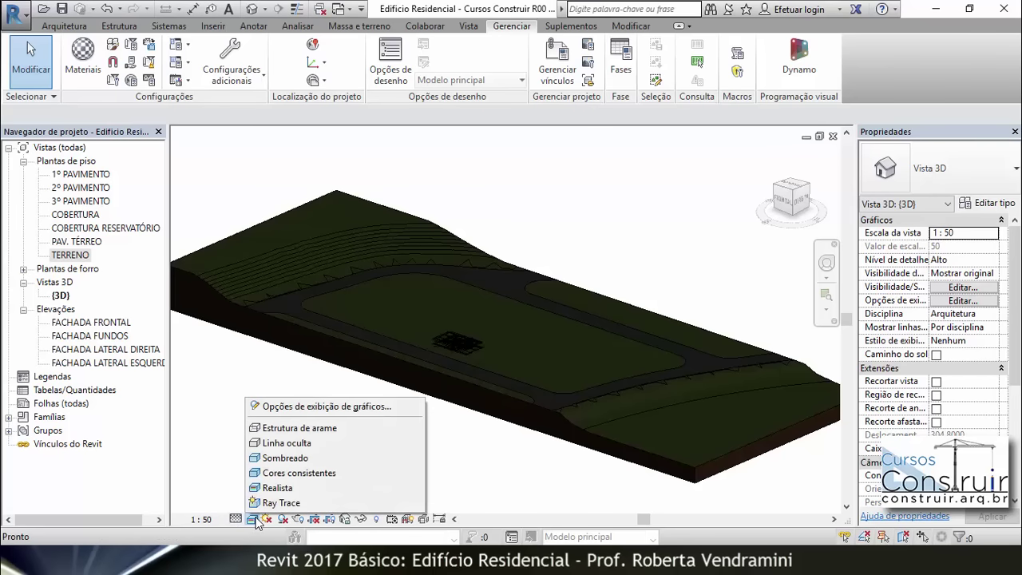
{"action": "left_click", "coordinate": [275, 472]}
{"action": "left_click", "coordinate": [252, 520]}
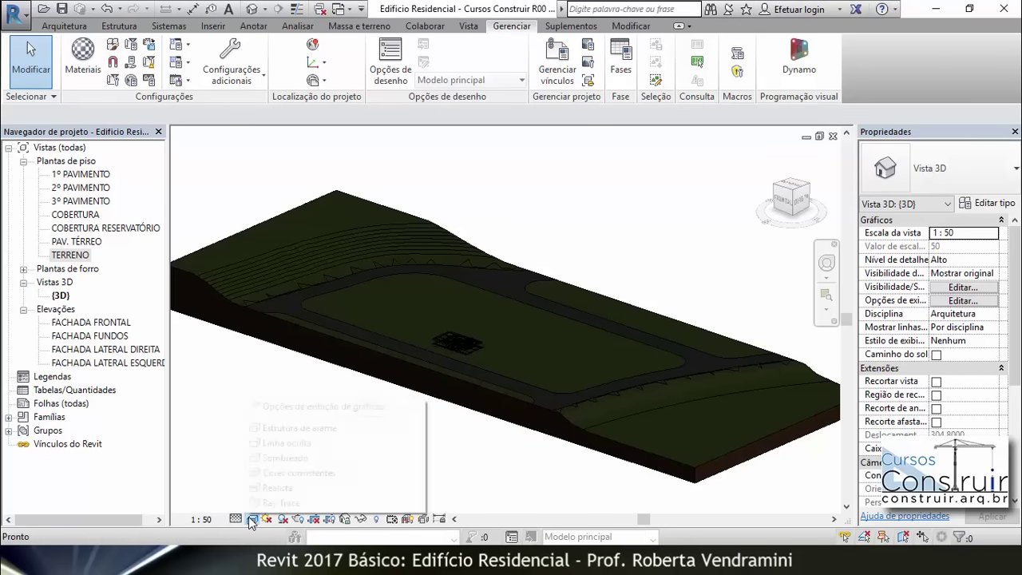
{"action": "left_click", "coordinate": [269, 457]}
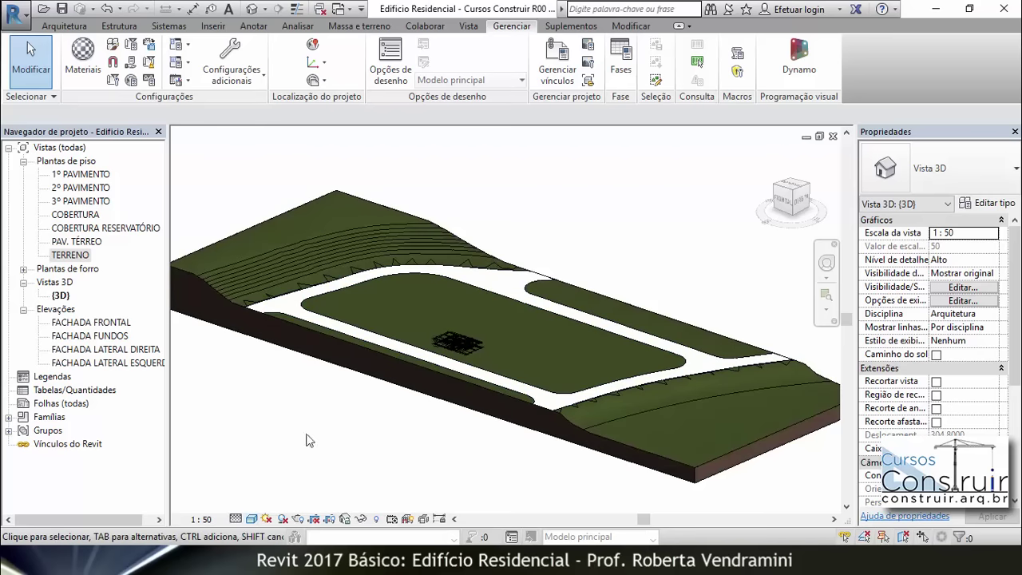
{"action": "left_click", "coordinate": [252, 520]}
{"action": "left_click", "coordinate": [272, 473]}
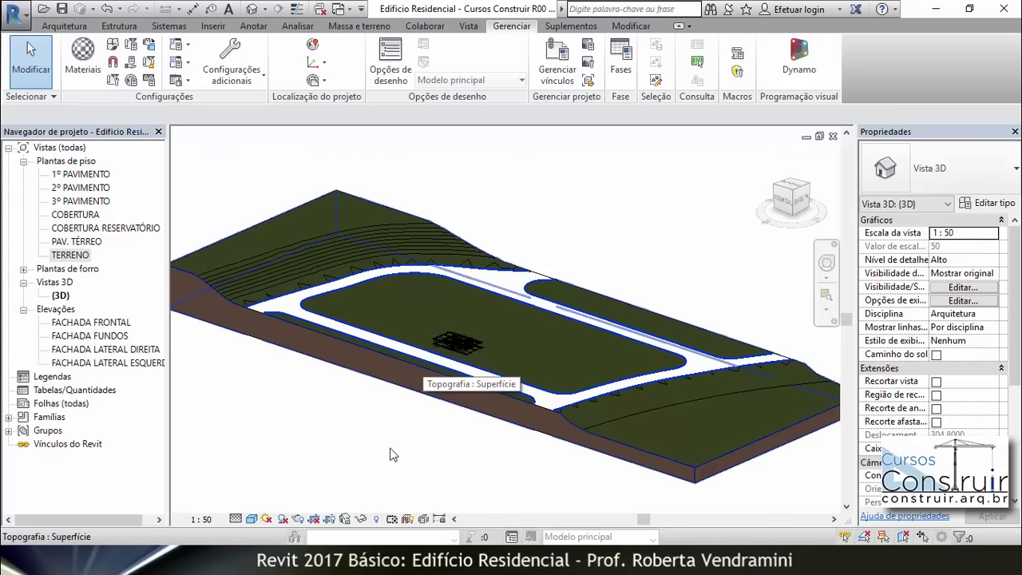
{"action": "left_click", "coordinate": [253, 520]}
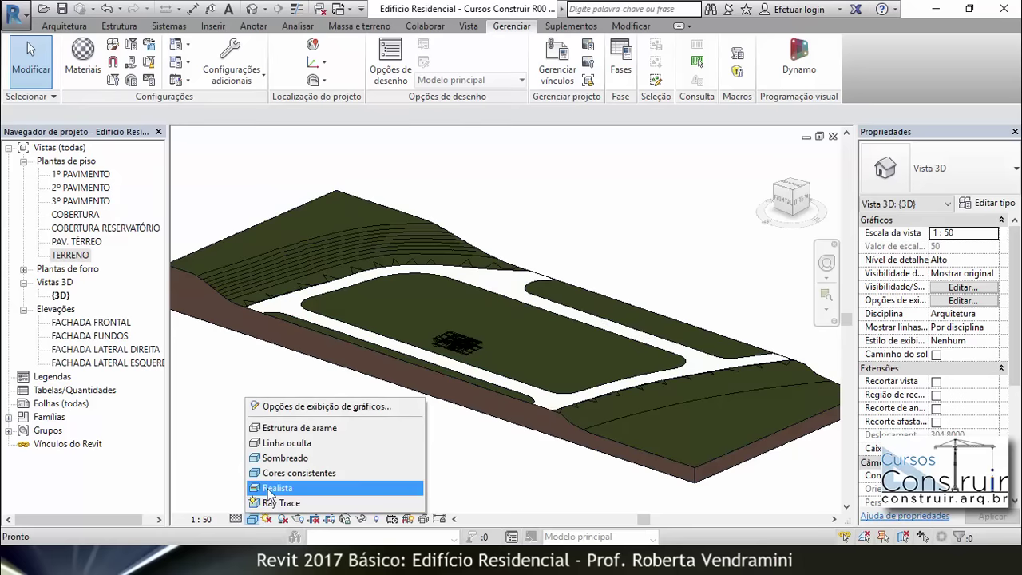
{"action": "left_click", "coordinate": [387, 488]}
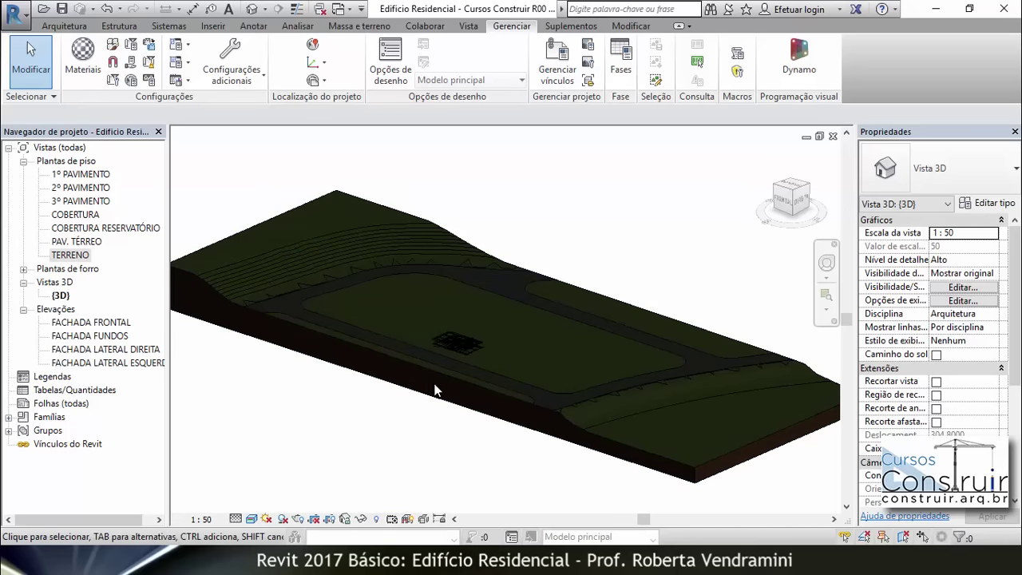
{"action": "scroll", "coordinate": [511, 354], "scroll_direction": "down", "scroll_amount": 1}
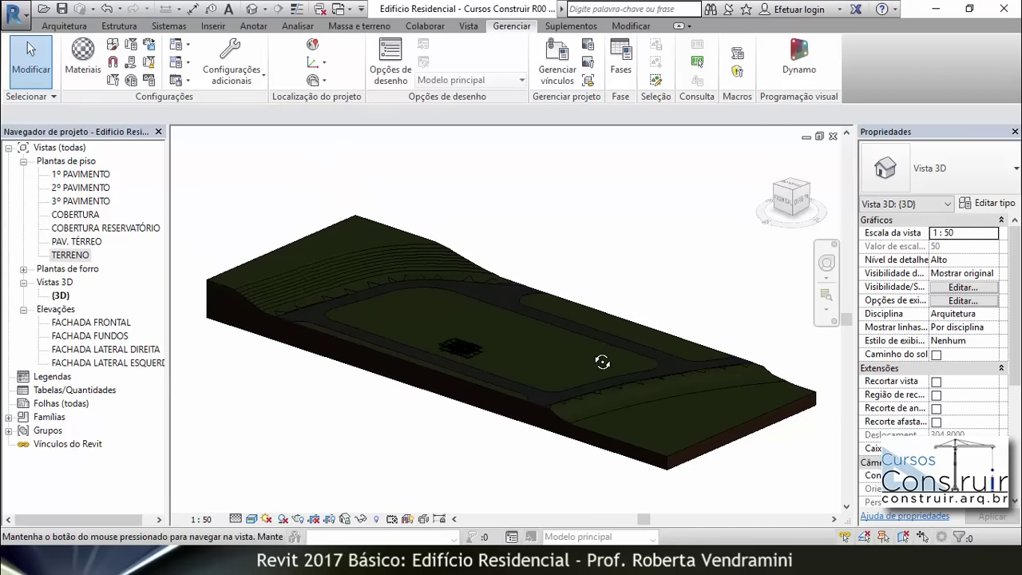
{"action": "scroll", "coordinate": [620, 399], "scroll_direction": "up", "scroll_amount": 2}
{"action": "scroll", "coordinate": [619, 399], "scroll_direction": "up", "scroll_amount": 1}
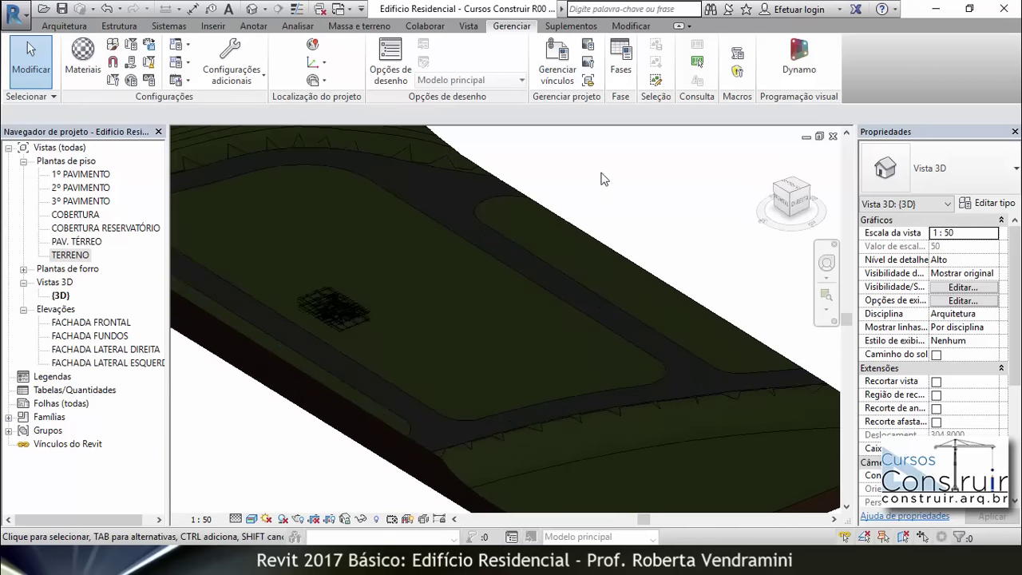
{"action": "left_click", "coordinate": [610, 330]}
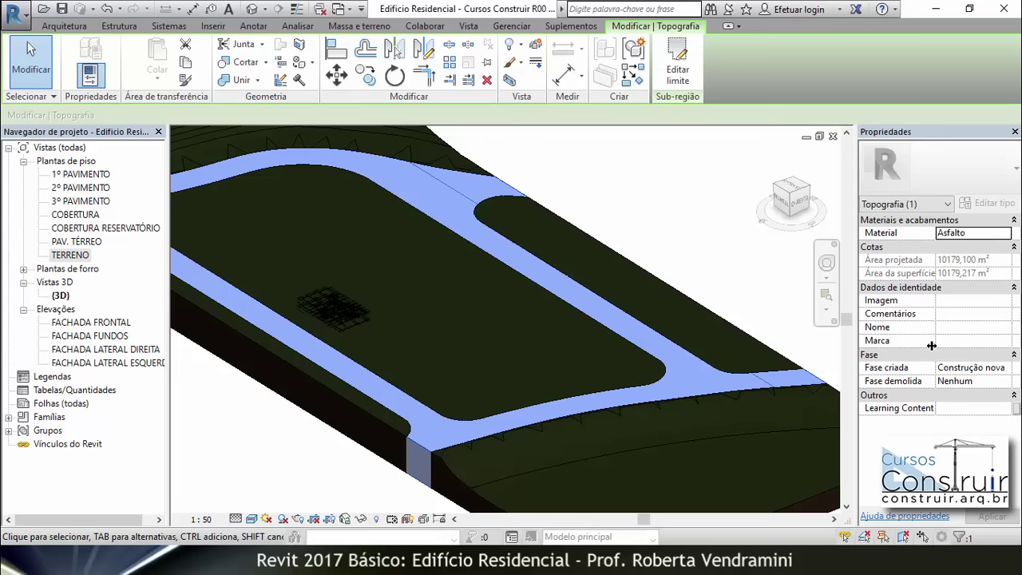
Name the road sub-region 'Ruas' and reselect it to confirm the name.
{"action": "left_click", "coordinate": [956, 328]}
{"action": "type", "text": "R"}
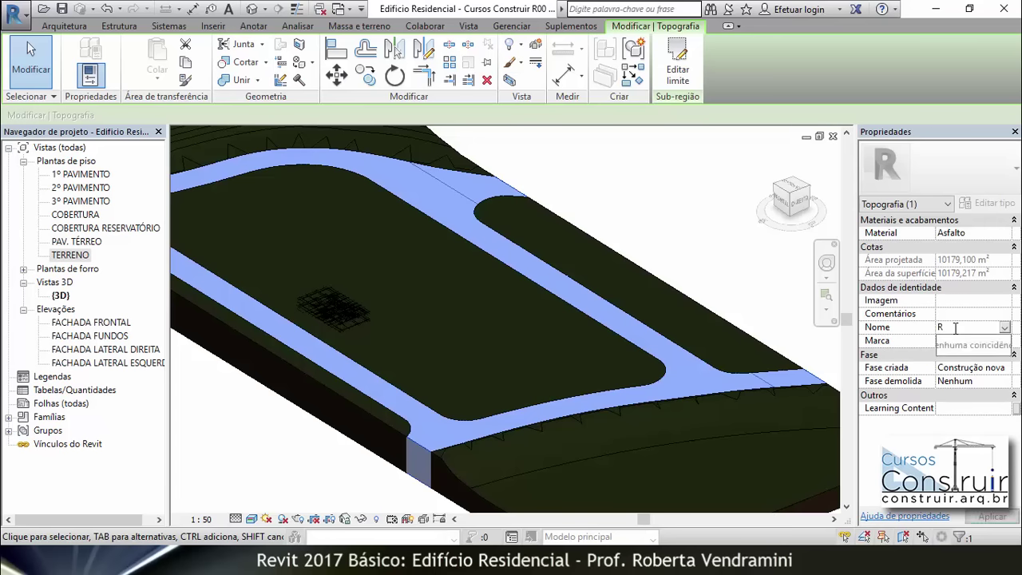
{"action": "type", "text": "uas"}
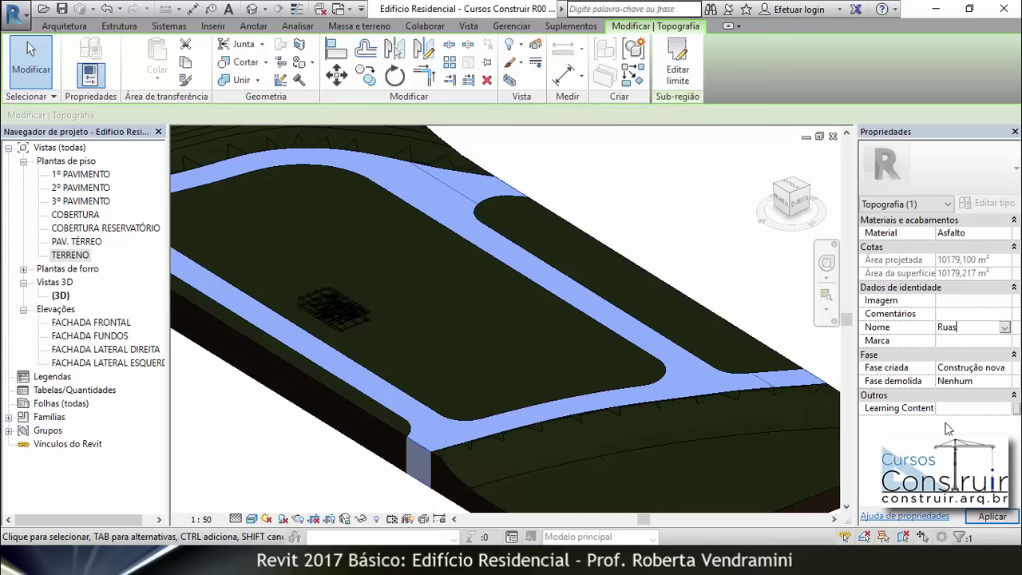
{"action": "key", "text": "Escape"}
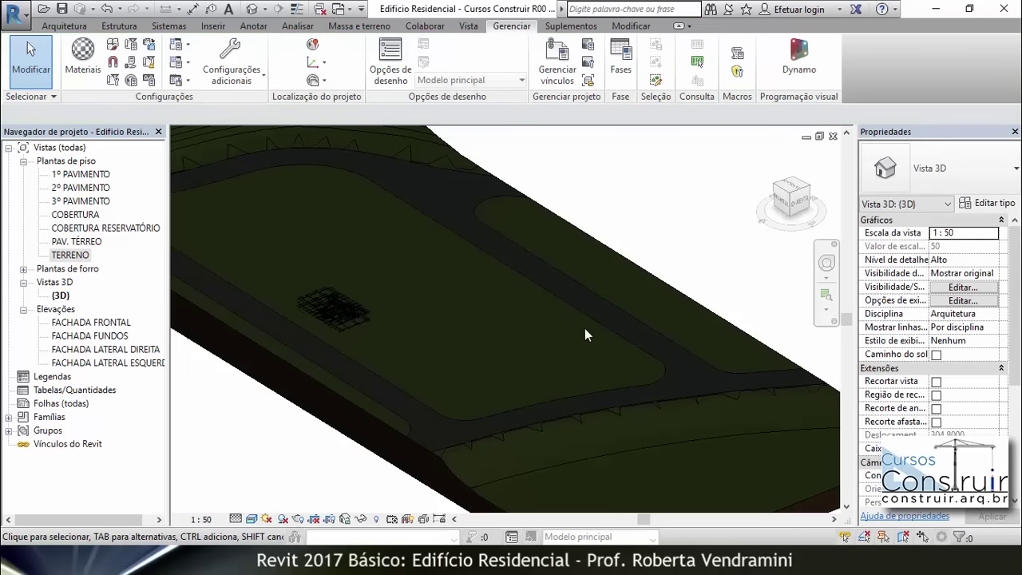
{"action": "left_click", "coordinate": [663, 365]}
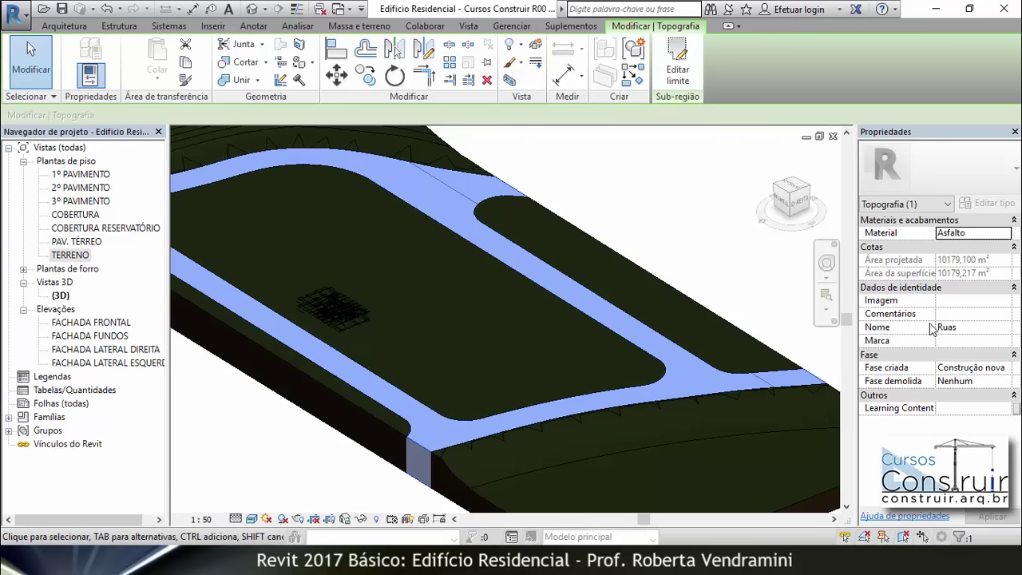
{"action": "left_click", "coordinate": [733, 265]}
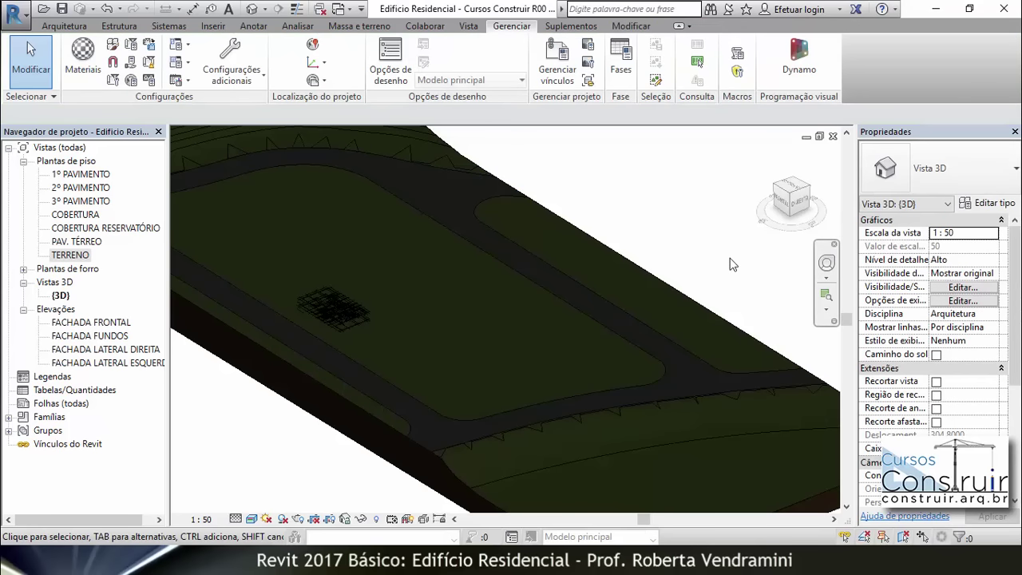
{"action": "left_click", "coordinate": [688, 352]}
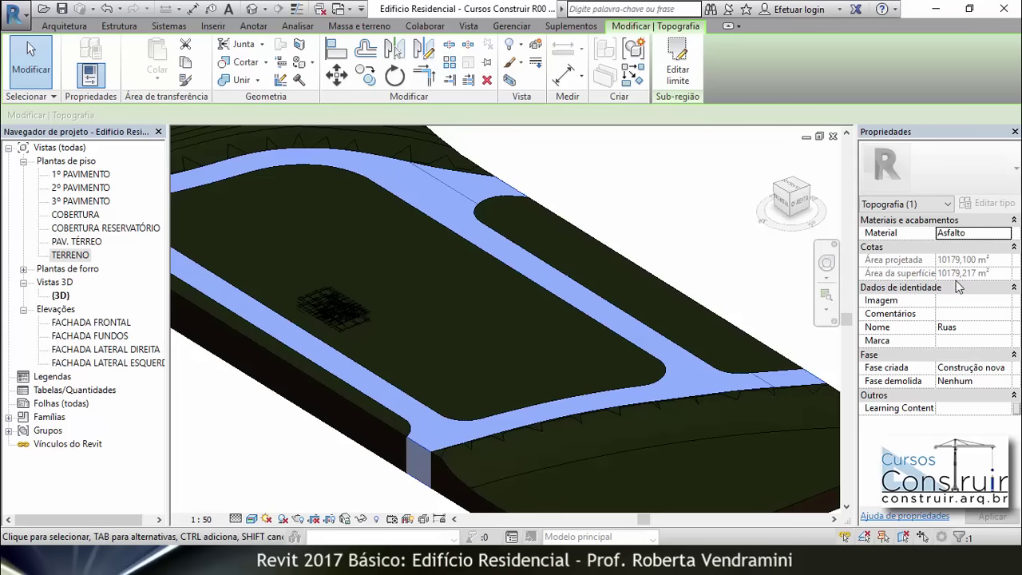
{"action": "key", "text": "Escape"}
Orbit and zoom the 3D view to inspect the asphalt roads around the central lot.
{"action": "scroll", "coordinate": [585, 351], "scroll_direction": "down", "scroll_amount": 5}
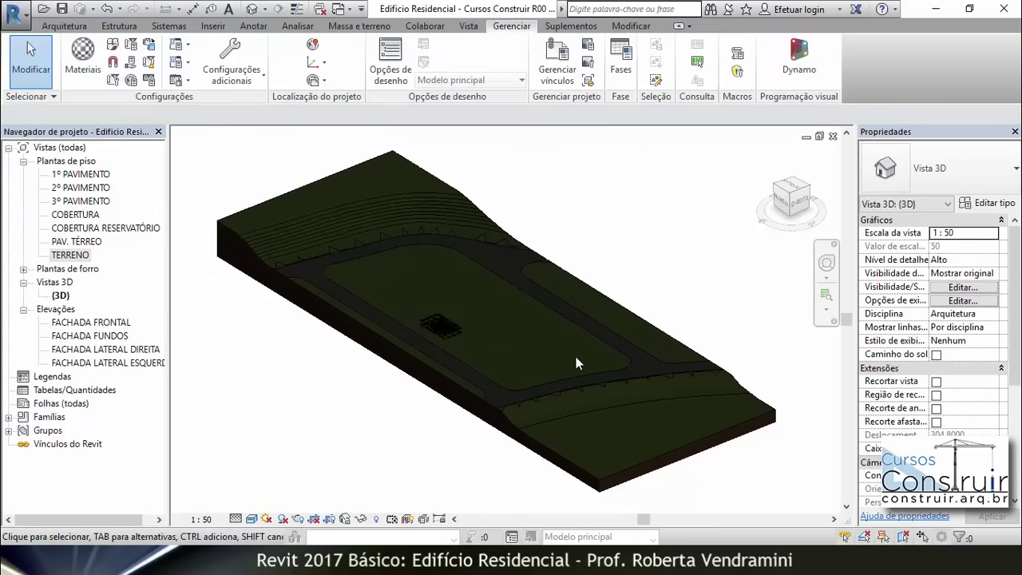
{"action": "middle_click_drag", "start_coordinate": [504, 375], "coordinate": [520, 363], "text": "shift"}
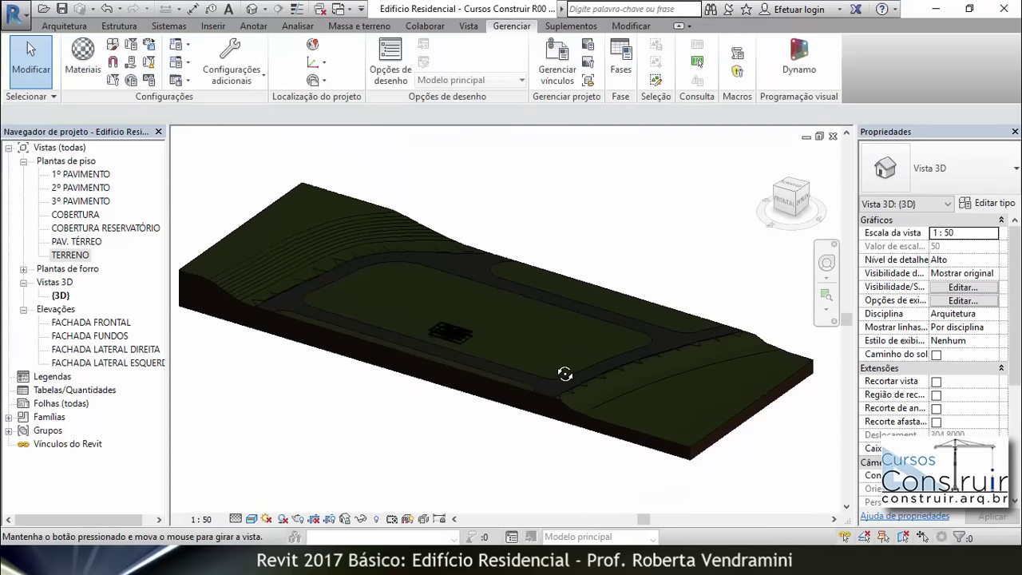
{"action": "scroll", "coordinate": [479, 344], "scroll_direction": "up", "scroll_amount": 4}
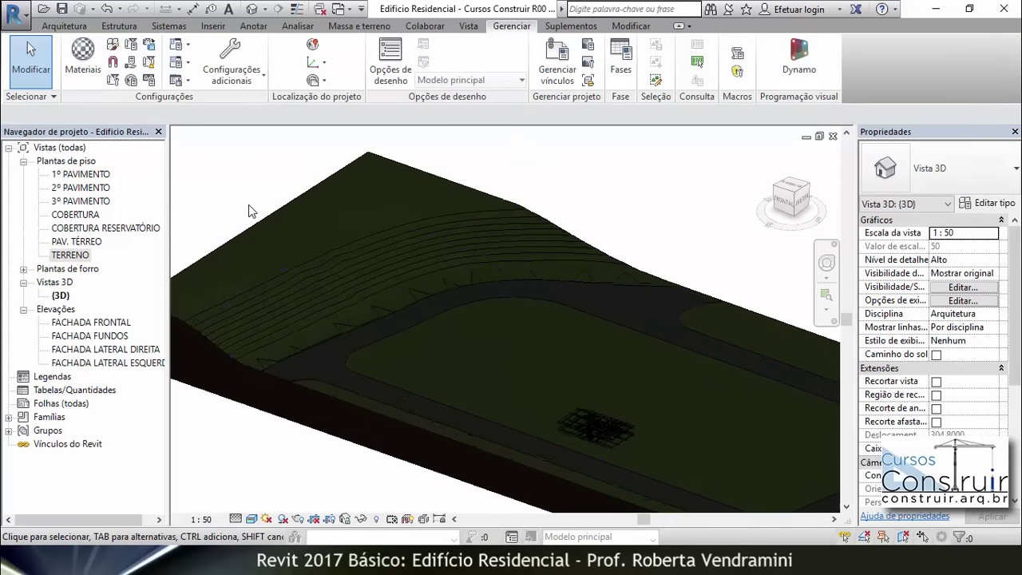
{"action": "mouse_move", "coordinate": [417, 317]}
{"action": "middle_mouse_down", "text": "shift"}
{"action": "mouse_move", "coordinate": [420, 298]}
{"action": "mouse_move", "coordinate": [420, 317]}
{"action": "middle_mouse_up", "text": "shift"}
{"action": "scroll", "coordinate": [417, 212], "scroll_direction": "up", "scroll_amount": 2}
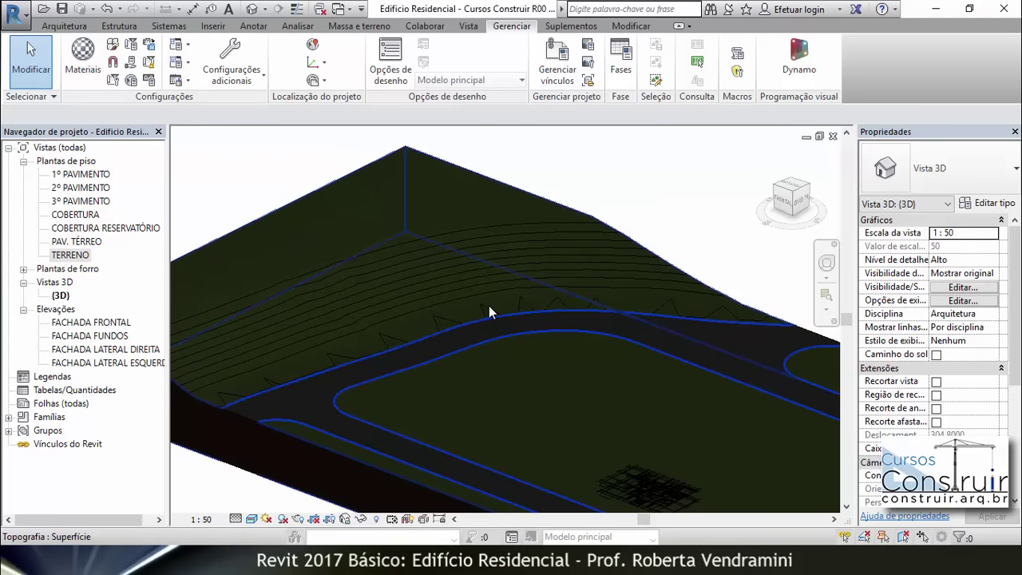
Start a new sub-region with the Rectangle draw tool on the TERRENO floor plan.
{"action": "left_click", "coordinate": [334, 26]}
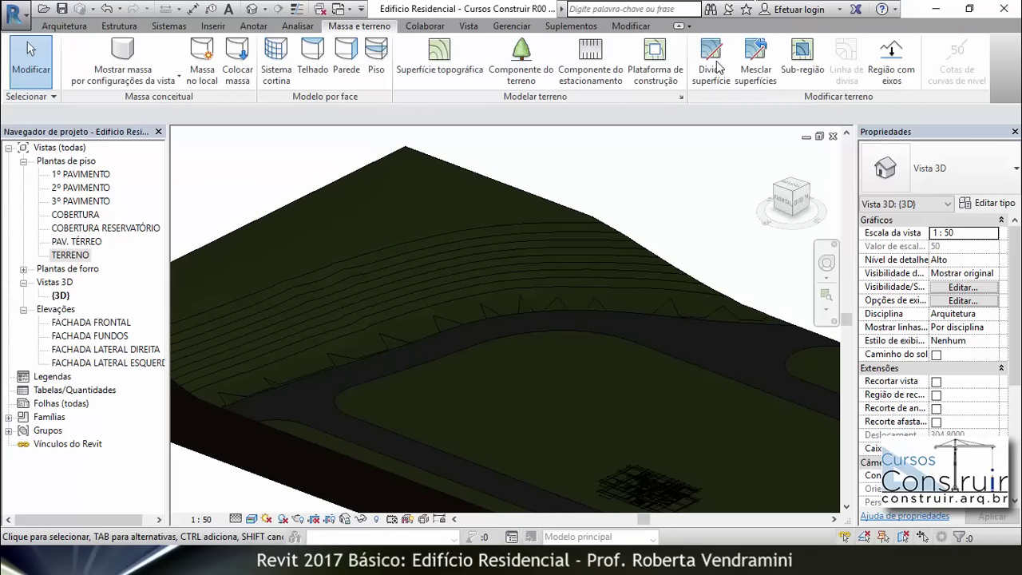
{"action": "left_click", "coordinate": [803, 52]}
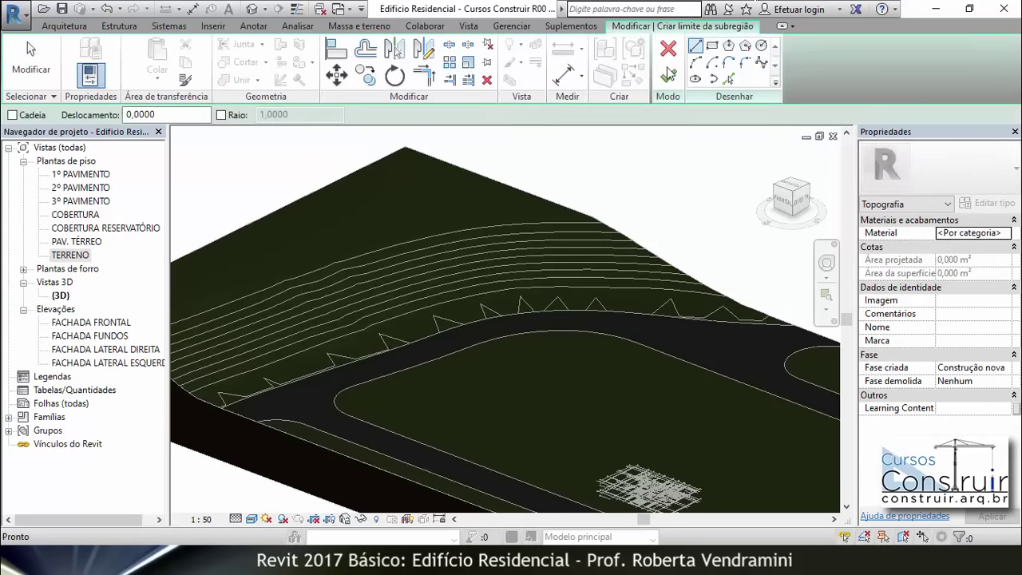
{"action": "left_click", "coordinate": [712, 46]}
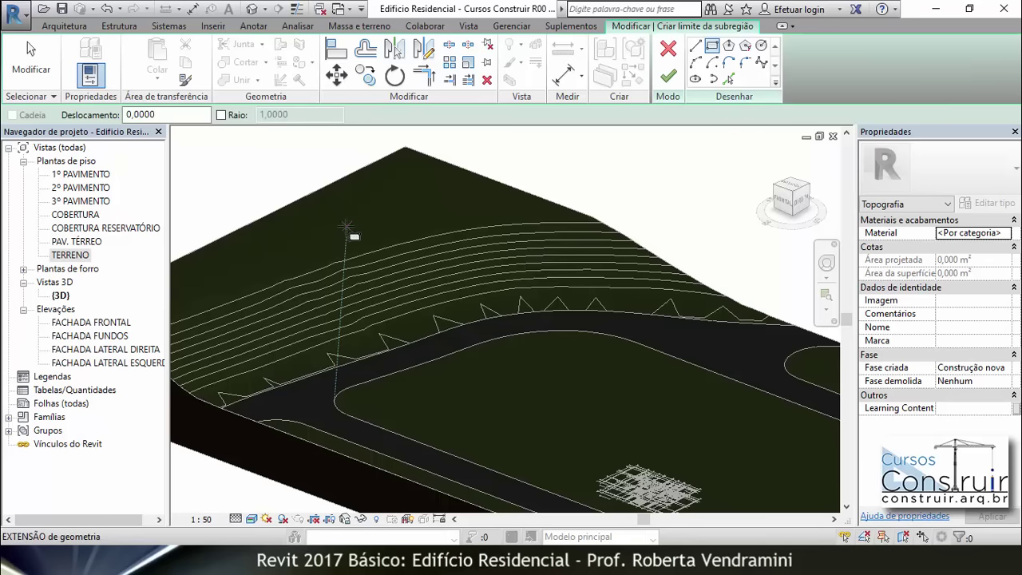
{"action": "double_click", "coordinate": [69, 255]}
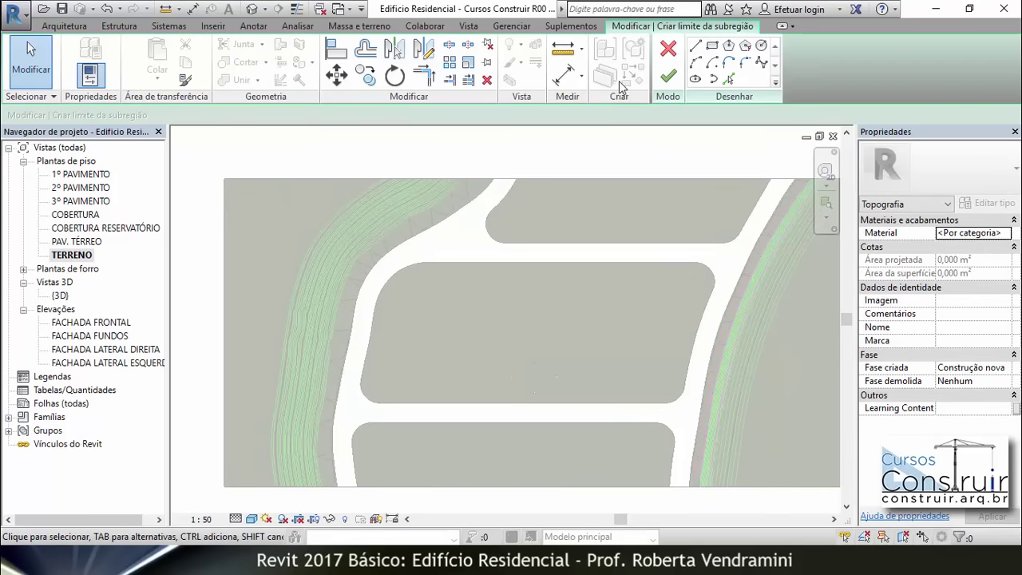
{"action": "left_click", "coordinate": [713, 46]}
Draw a rectangle on the left slope, finish the sketch, and select the new sub-region.
{"action": "left_click", "coordinate": [263, 262]}
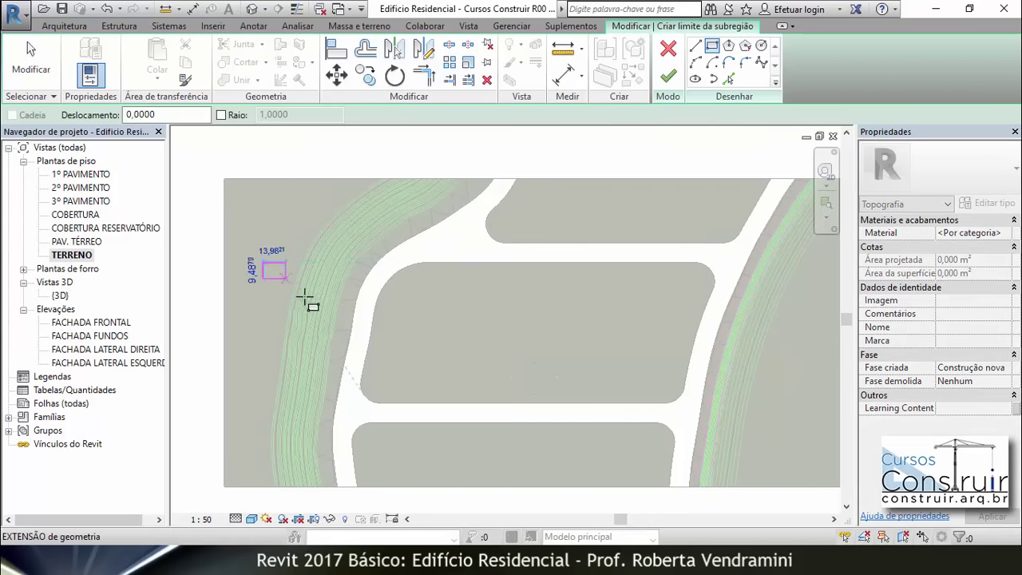
{"action": "left_click", "coordinate": [354, 311]}
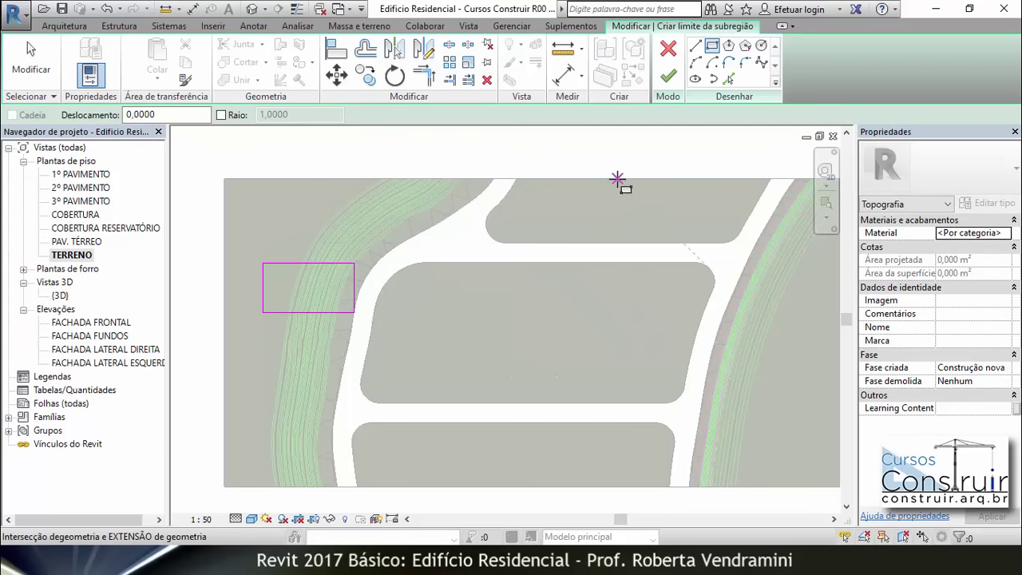
{"action": "left_click", "coordinate": [671, 75]}
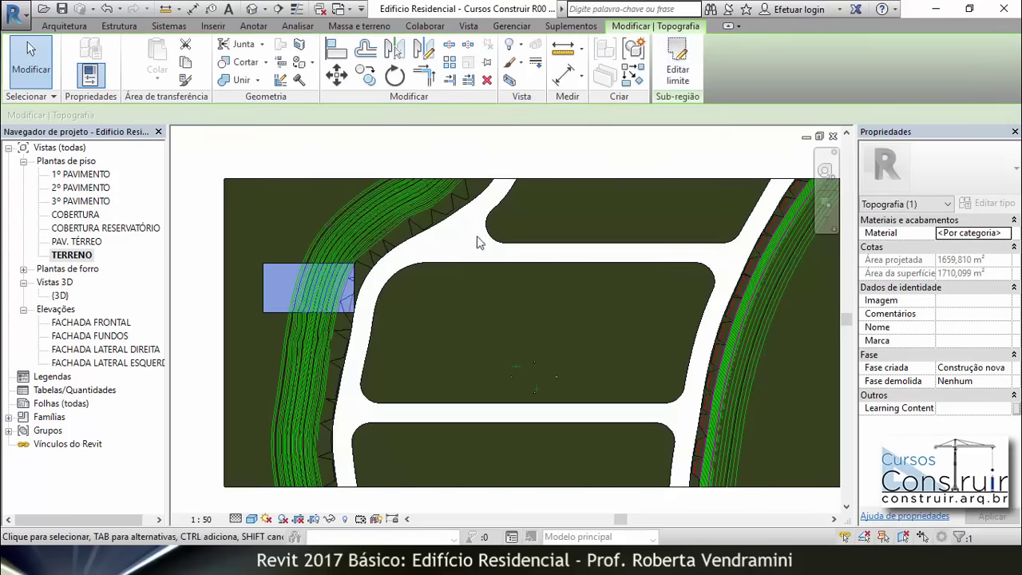
{"action": "scroll", "coordinate": [271, 339], "scroll_direction": "up", "scroll_amount": 1}
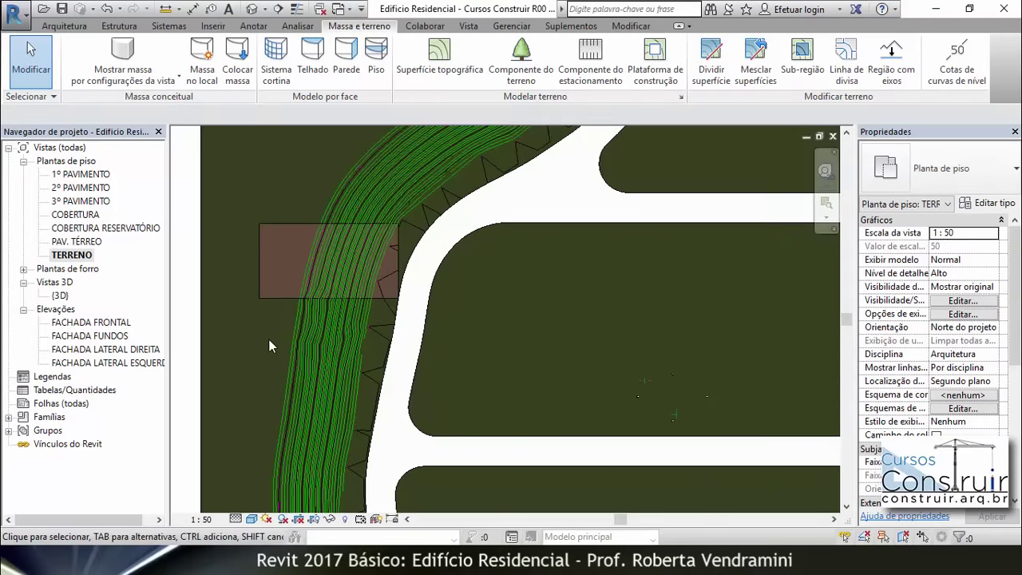
{"action": "scroll", "coordinate": [268, 339], "scroll_direction": "up", "scroll_amount": 1}
{"action": "left_click", "coordinate": [269, 307]}
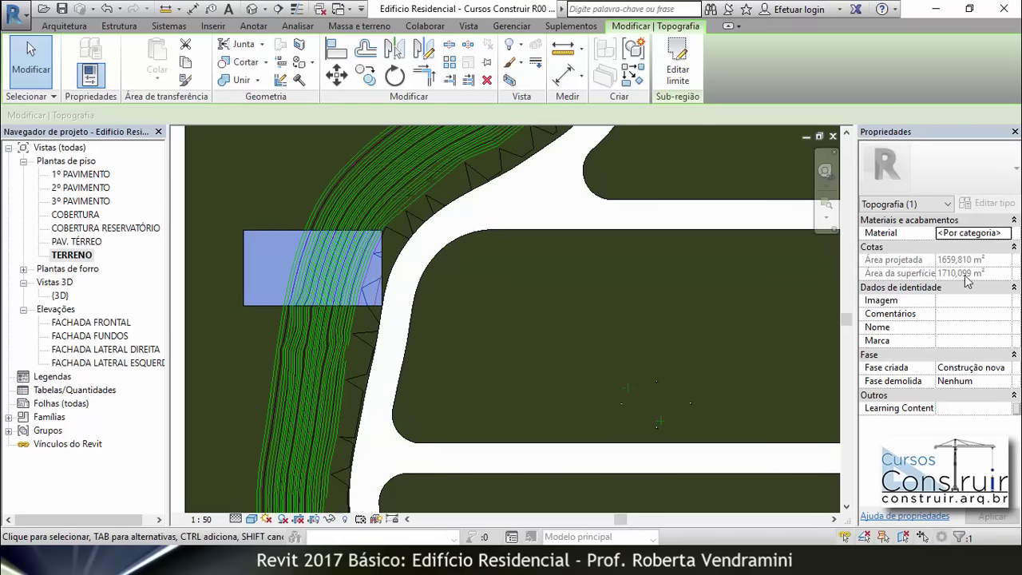
In the {3D} view, select the rectangular test sub-region and delete it.
{"action": "left_click", "coordinate": [252, 9]}
{"action": "scroll", "coordinate": [413, 275], "scroll_direction": "up", "scroll_amount": 2}
{"action": "scroll", "coordinate": [413, 275], "scroll_direction": "up", "scroll_amount": 2}
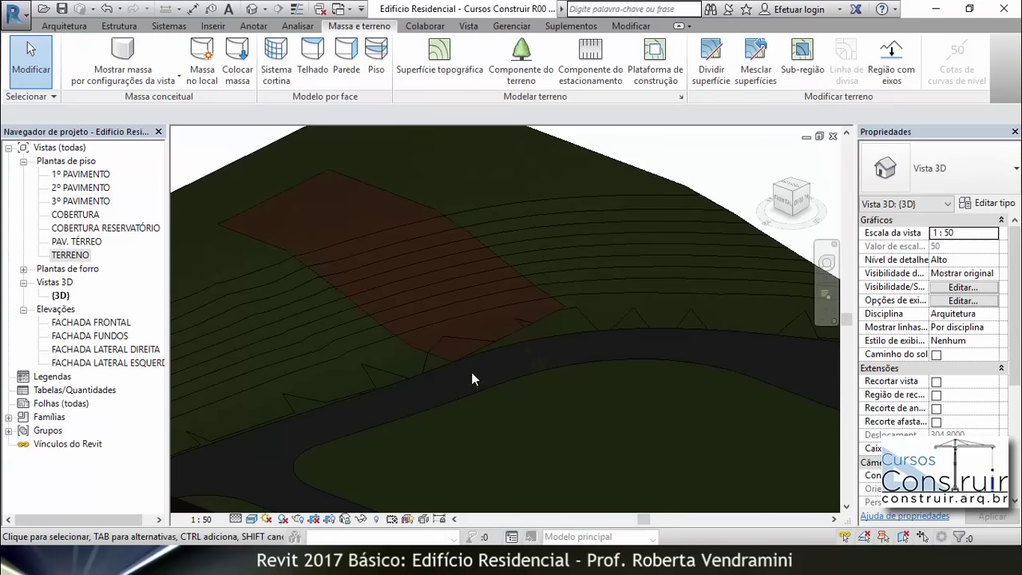
{"action": "mouse_move", "coordinate": [471, 372]}
{"action": "middle_mouse_down", "text": "shift"}
{"action": "mouse_move", "coordinate": [559, 376]}
{"action": "mouse_move", "coordinate": [389, 283]}
{"action": "mouse_move", "coordinate": [391, 263]}
{"action": "middle_mouse_up", "text": "shift"}
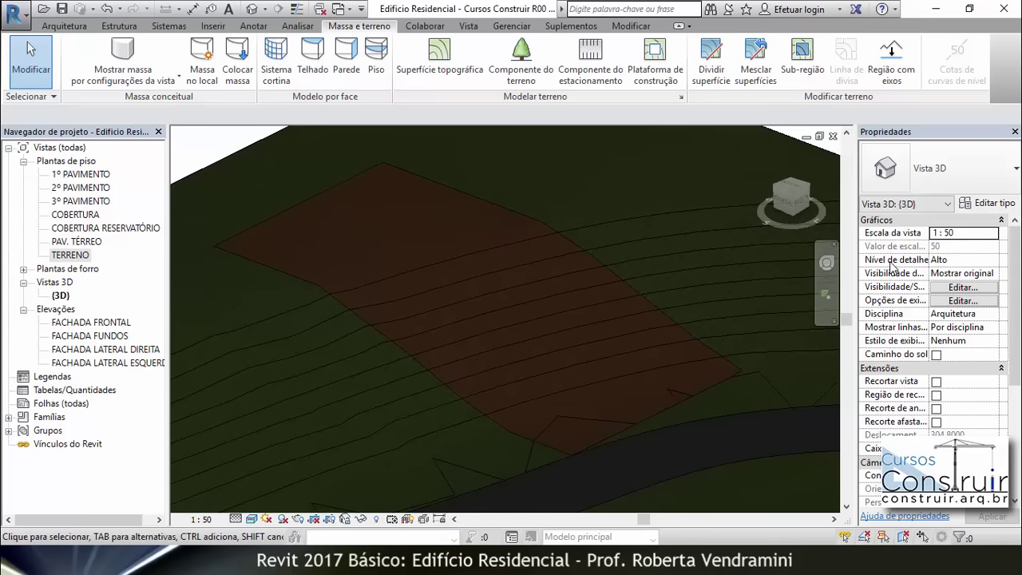
{"action": "left_click", "coordinate": [620, 282]}
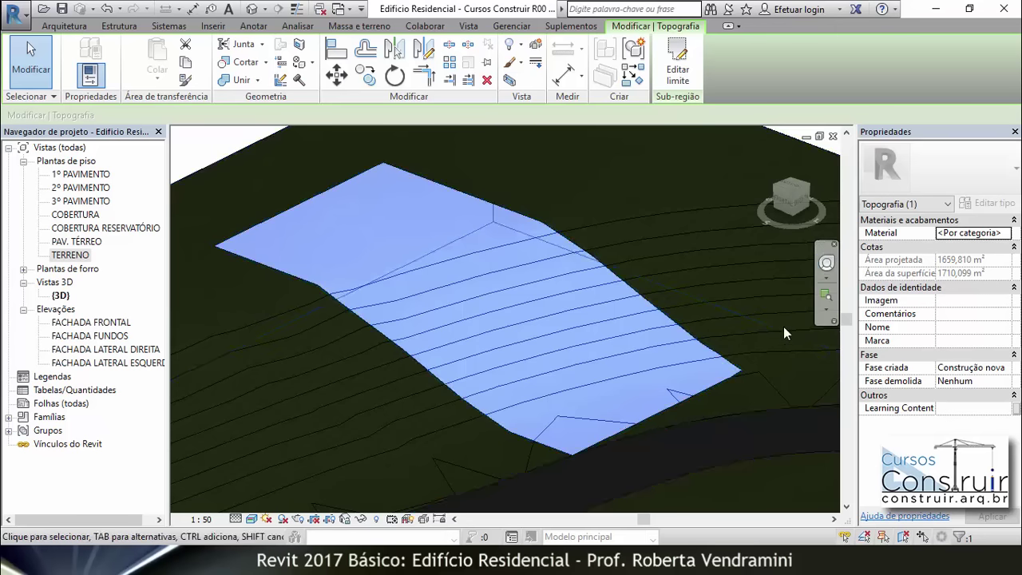
{"action": "scroll", "coordinate": [278, 241], "scroll_direction": "down", "scroll_amount": 2}
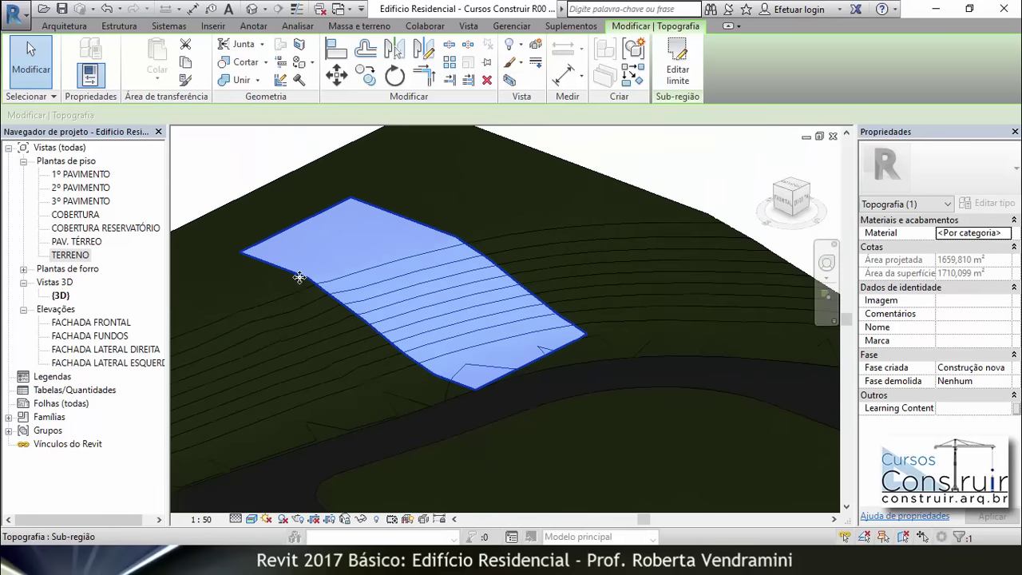
{"action": "scroll", "coordinate": [299, 253], "scroll_direction": "down", "scroll_amount": 2}
{"action": "scroll", "coordinate": [336, 255], "scroll_direction": "up", "scroll_amount": 1}
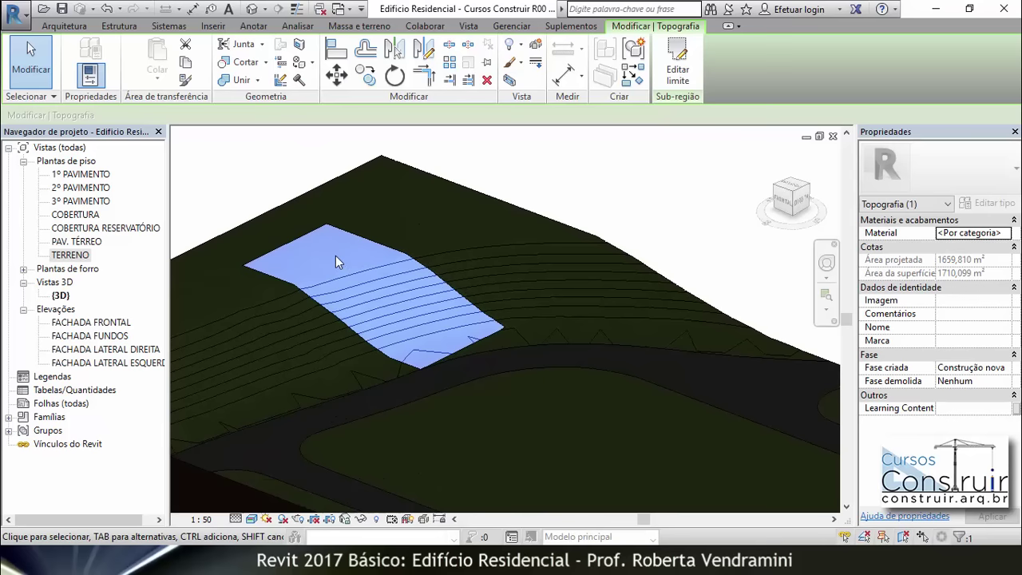
{"action": "scroll", "coordinate": [335, 256], "scroll_direction": "up", "scroll_amount": 2}
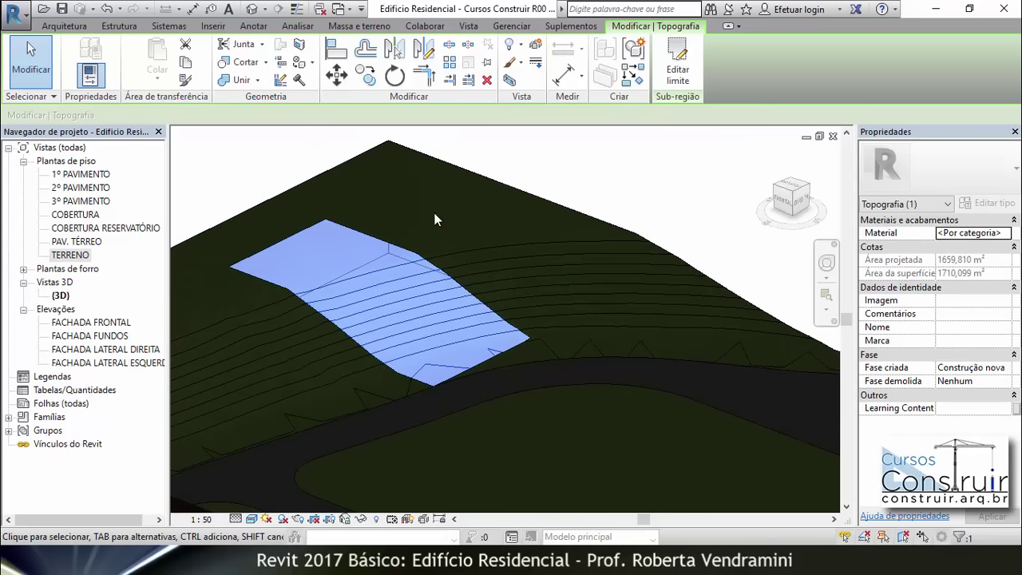
{"action": "key", "text": "Escape"}
{"action": "left_click", "coordinate": [403, 248]}
{"action": "left_click", "coordinate": [487, 80]}
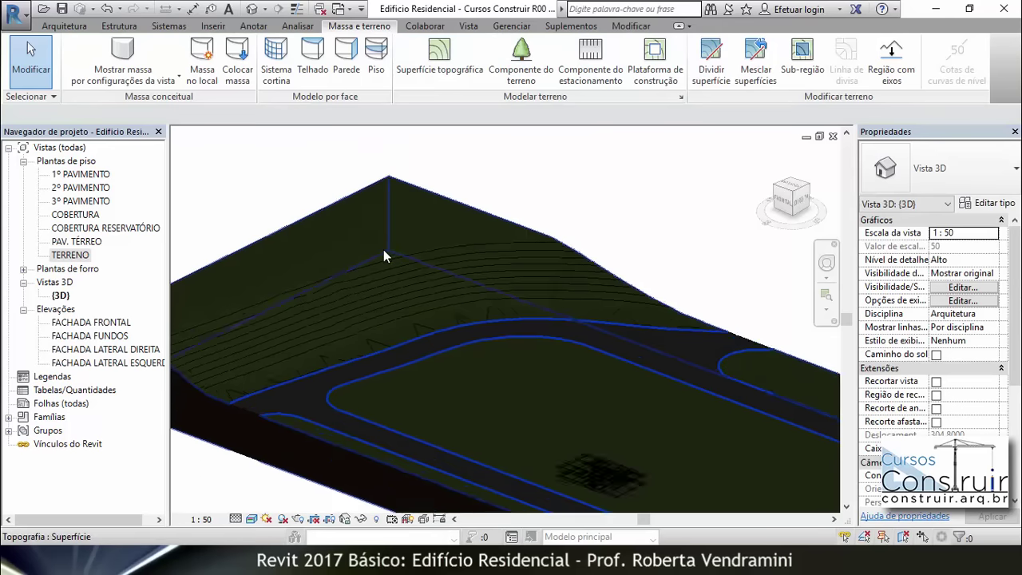
Orbit around the whole site and check the Ruas road sub-region by selecting it.
{"action": "scroll", "coordinate": [383, 256], "scroll_direction": "down", "scroll_amount": 4}
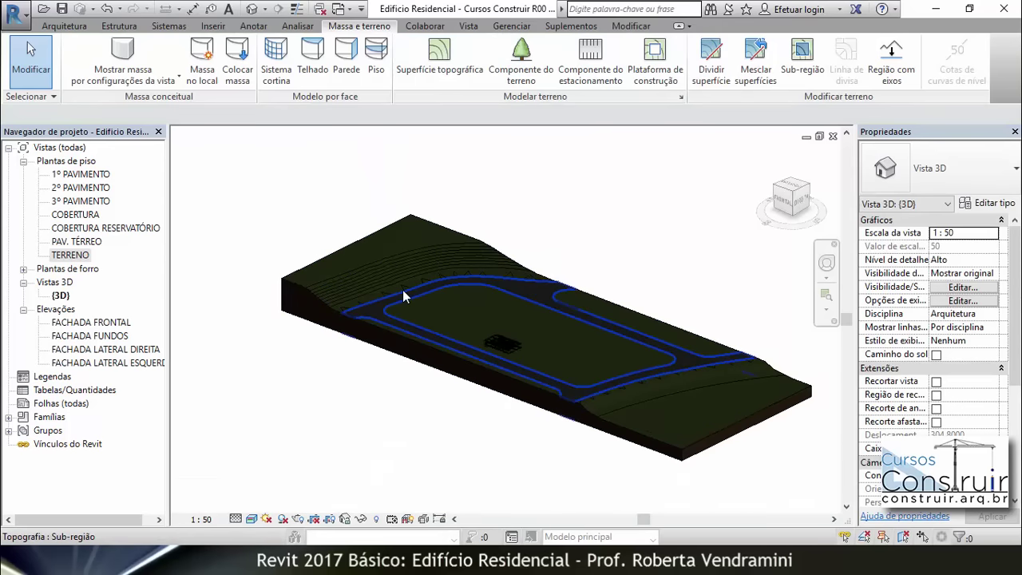
{"action": "middle_click_drag", "start_coordinate": [403, 293], "coordinate": [460, 388], "text": "shift"}
{"action": "middle_click_drag", "start_coordinate": [455, 391], "coordinate": [571, 194], "text": "shift"}
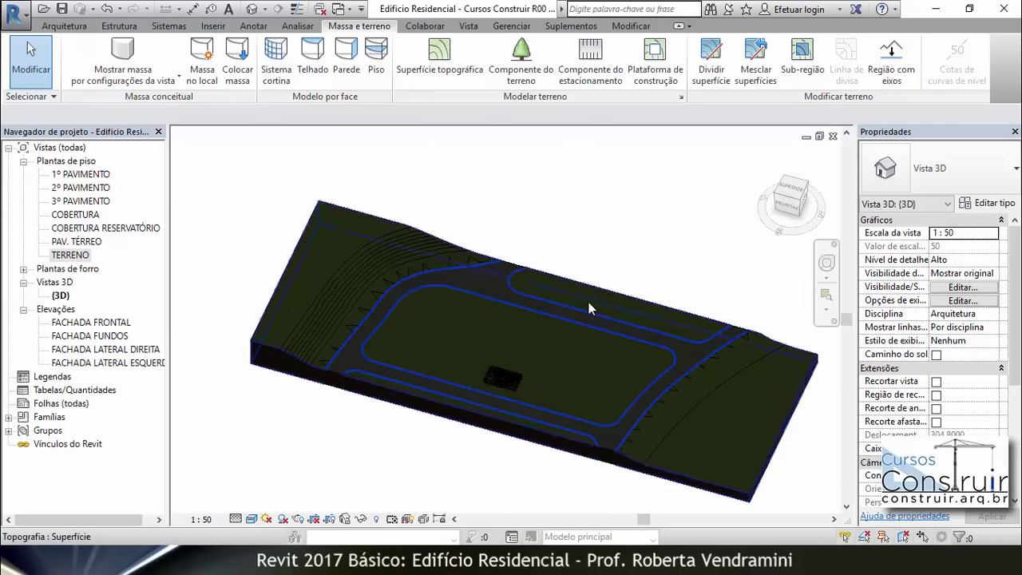
{"action": "left_click", "coordinate": [562, 323]}
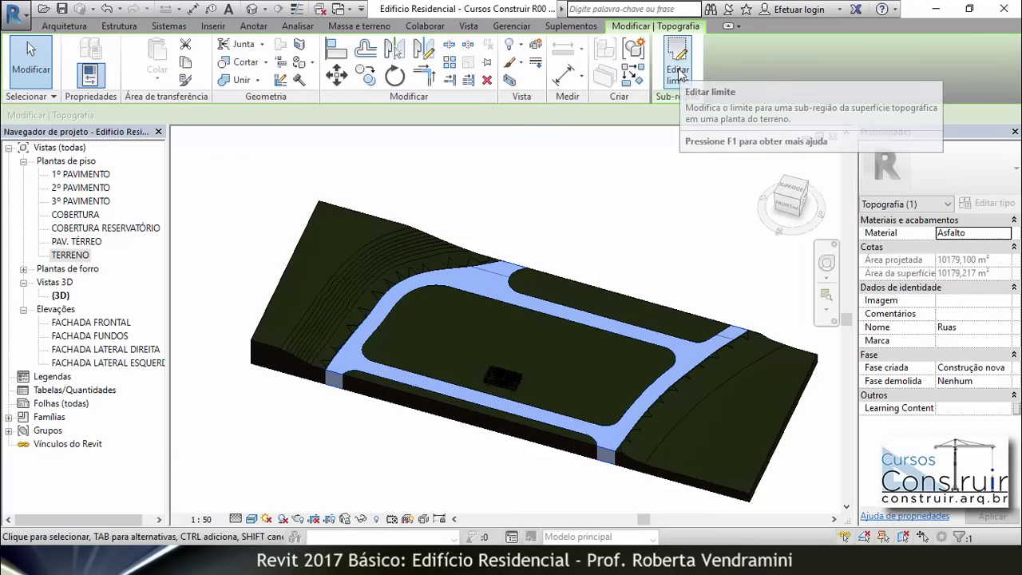
{"action": "left_click", "coordinate": [601, 227]}
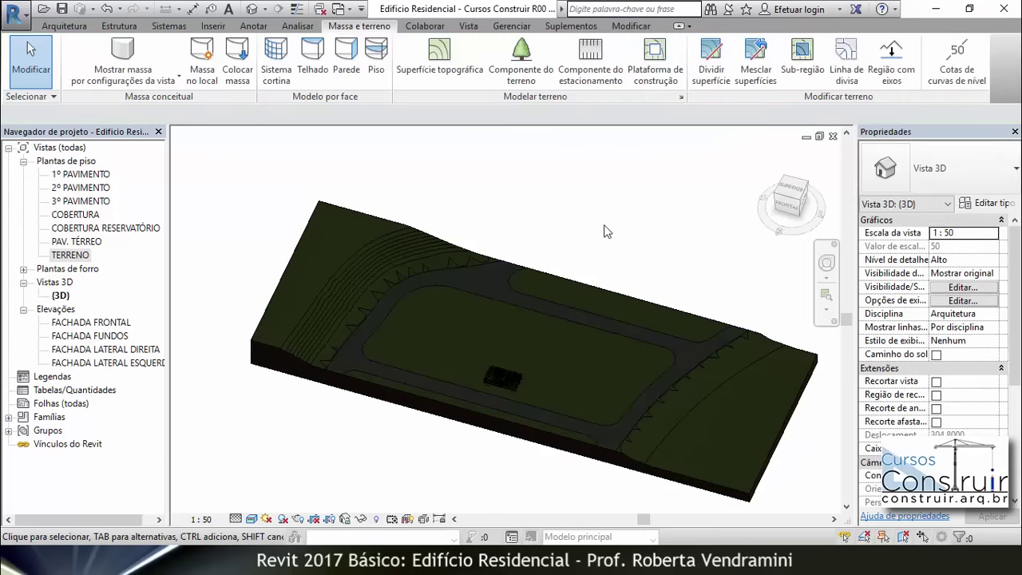
Open the TERRENO floor plan and set its visual style to Wireframe.
{"action": "double_click", "coordinate": [71, 254]}
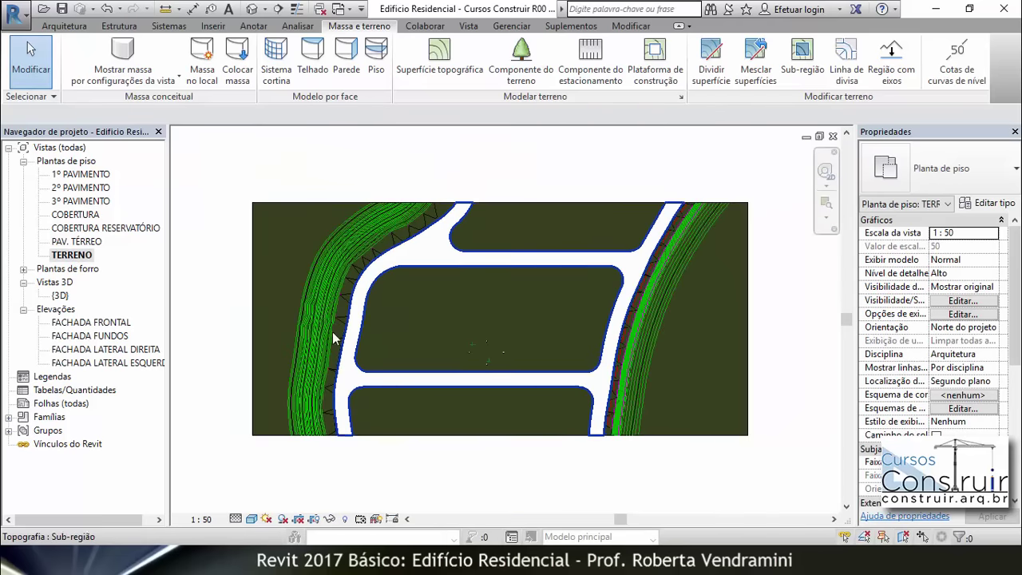
{"action": "scroll", "coordinate": [333, 332], "scroll_direction": "down", "scroll_amount": 2}
{"action": "left_click", "coordinate": [254, 520]}
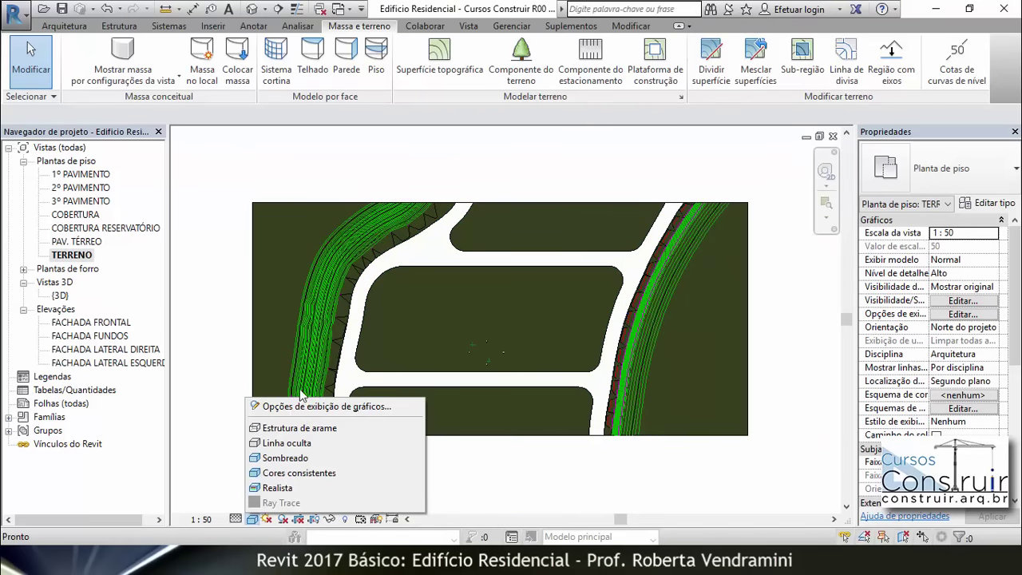
{"action": "left_click", "coordinate": [301, 429]}
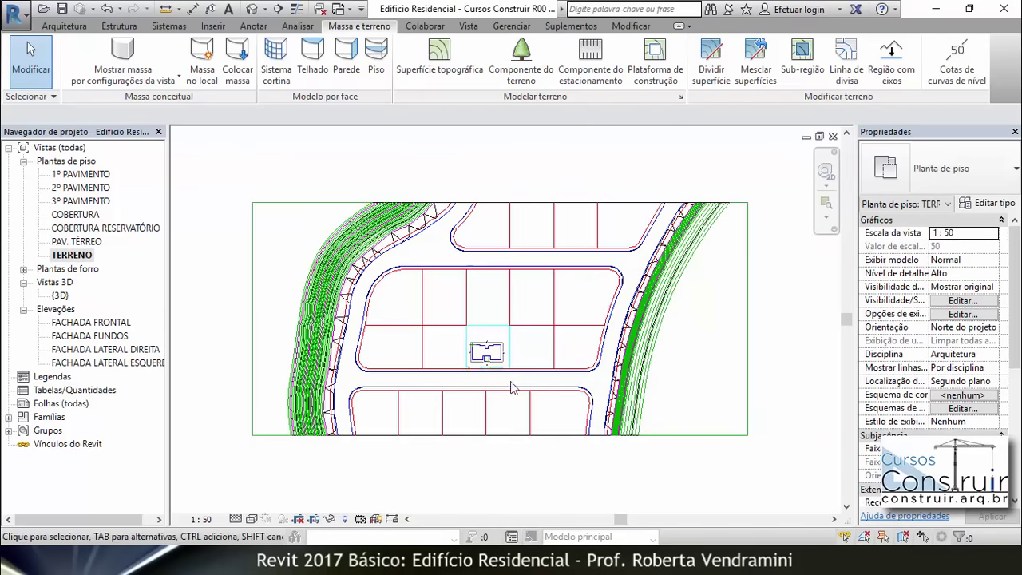
{"action": "scroll", "coordinate": [424, 415], "scroll_direction": "down", "scroll_amount": 1}
{"action": "scroll", "coordinate": [445, 345], "scroll_direction": "up", "scroll_amount": 1}
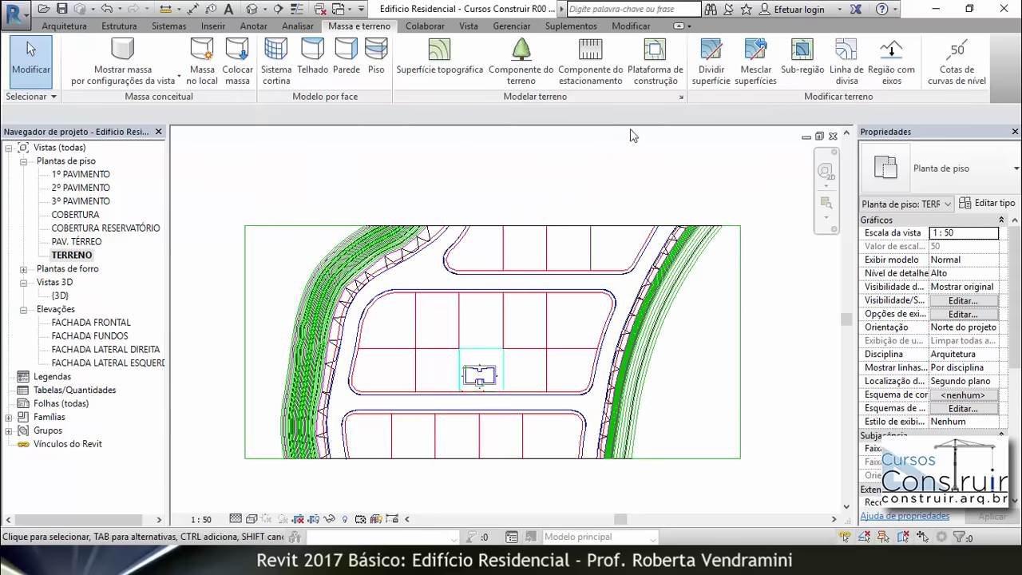
Start a new terrain sub-region sketch and name it 'Calçadas'.
{"action": "left_click", "coordinate": [809, 63]}
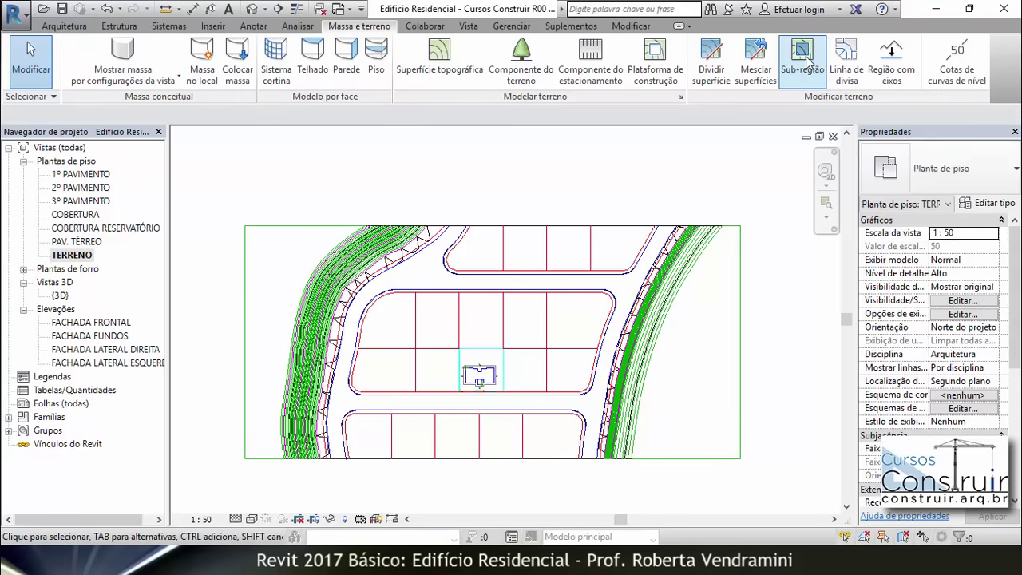
{"action": "left_click", "coordinate": [809, 62]}
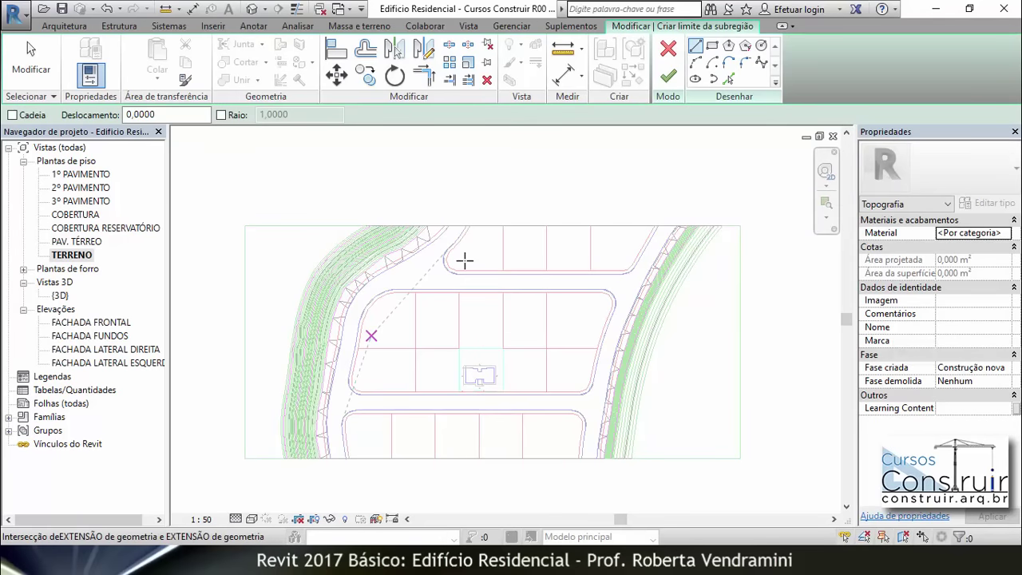
{"action": "left_click", "coordinate": [947, 327]}
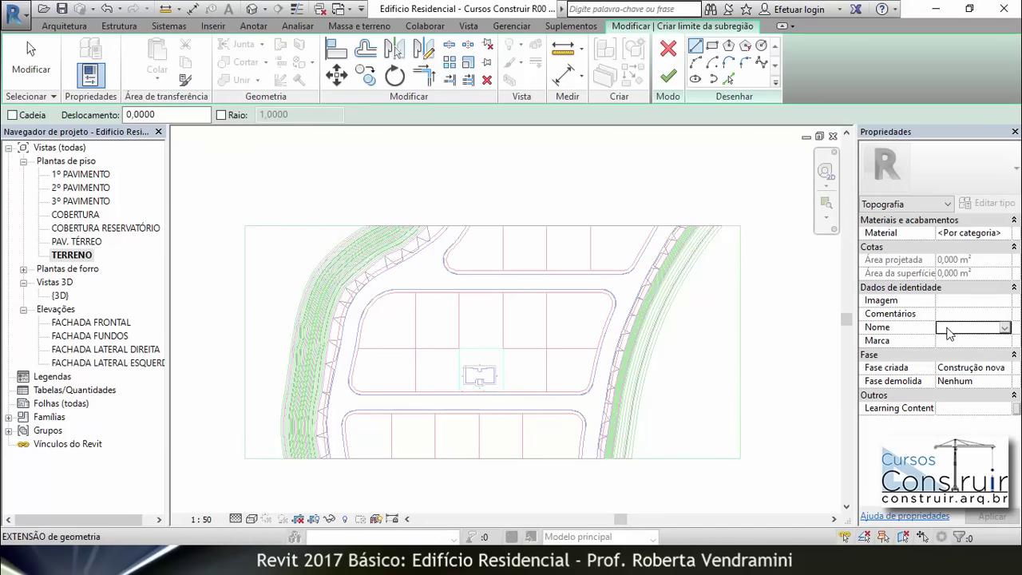
{"action": "type", "text": "Calçadas"}
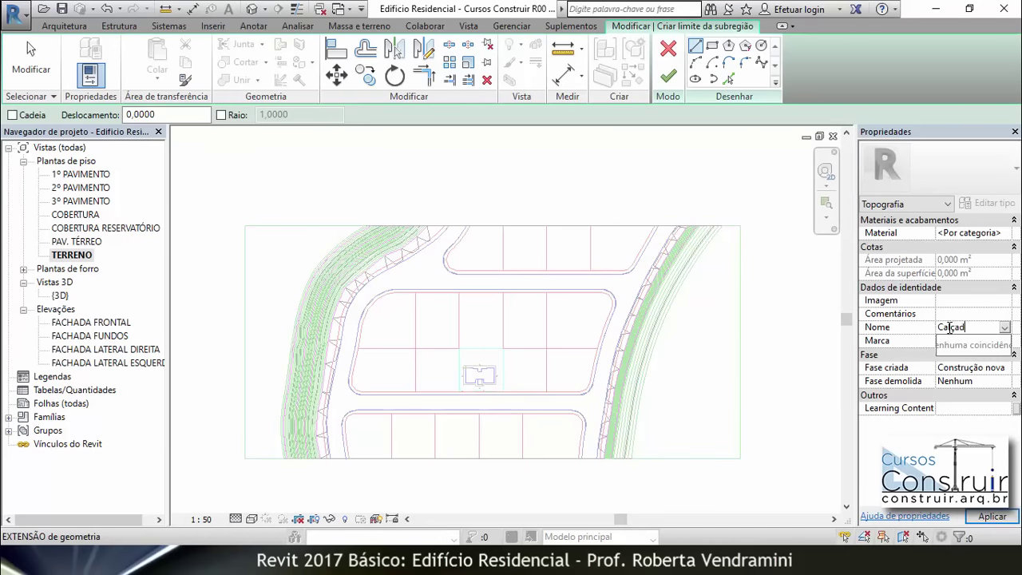
{"action": "key", "text": "Return"}
Choose Concreto - Moldado in loco in the Material Browser for the Calçadas sub-region.
{"action": "left_click", "coordinate": [1006, 233]}
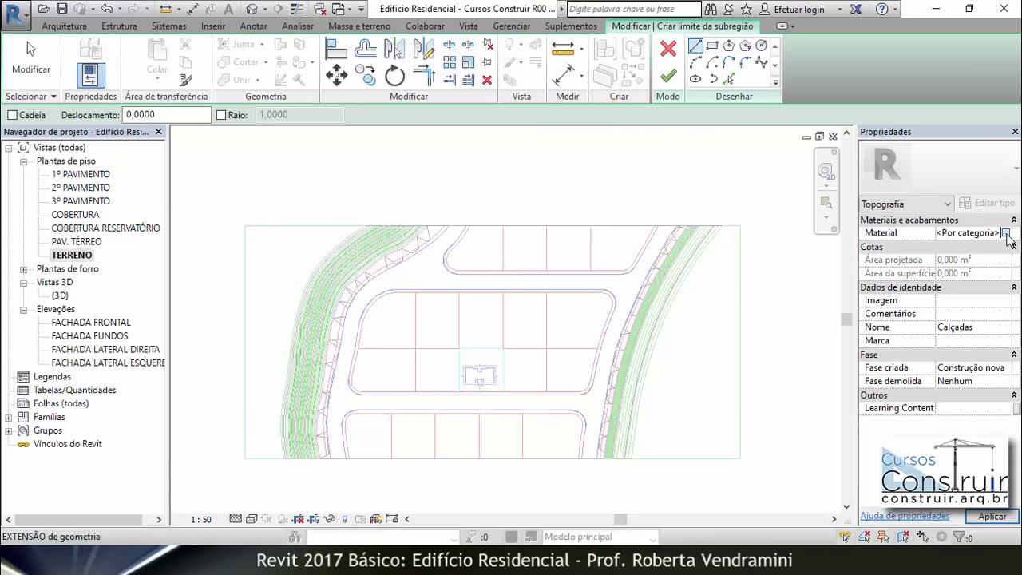
{"action": "left_click", "coordinate": [1006, 232]}
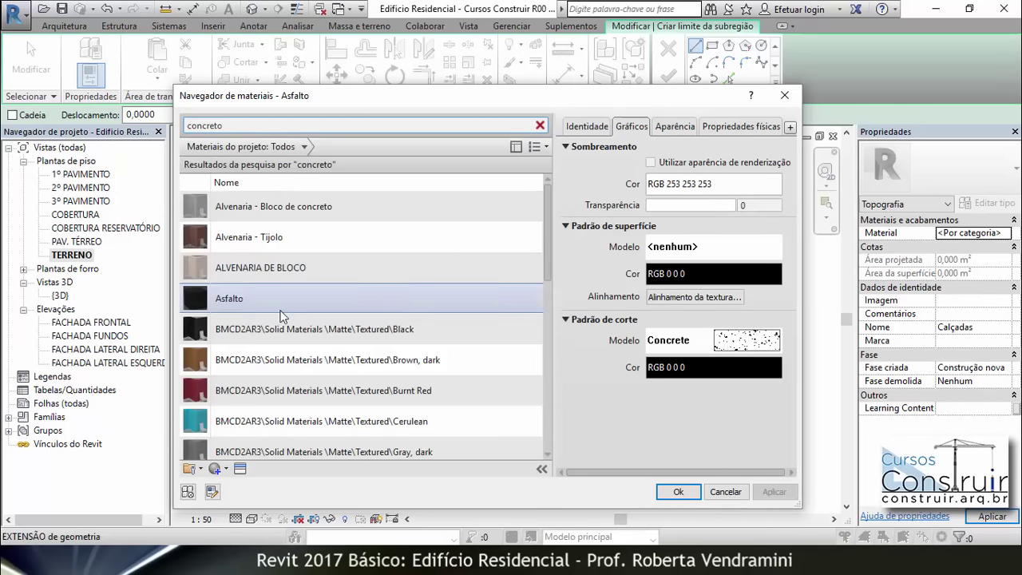
{"action": "scroll", "coordinate": [279, 316], "scroll_direction": "down", "scroll_amount": 2}
{"action": "scroll", "coordinate": [280, 316], "scroll_direction": "down", "scroll_amount": 3}
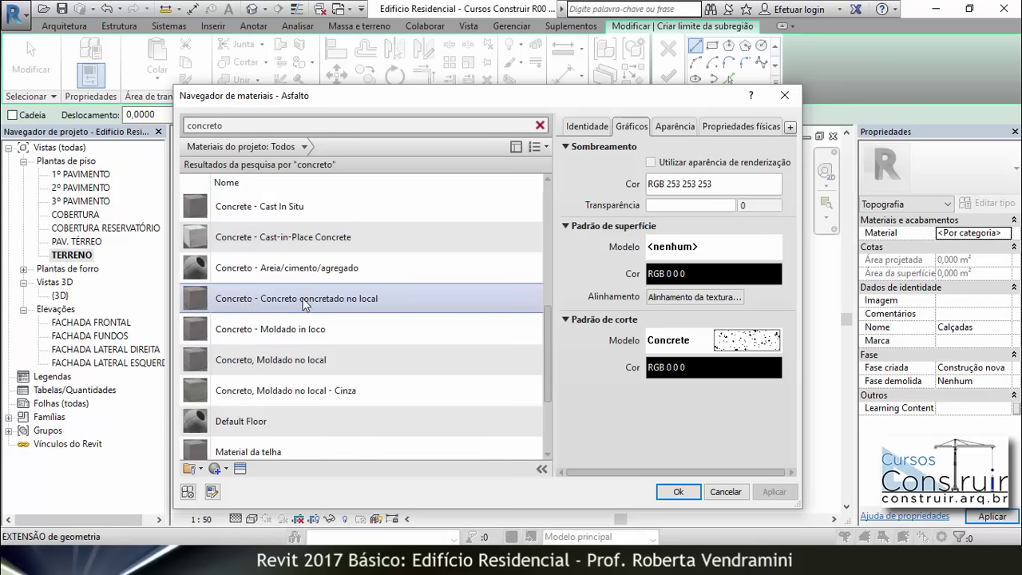
{"action": "left_click", "coordinate": [304, 330]}
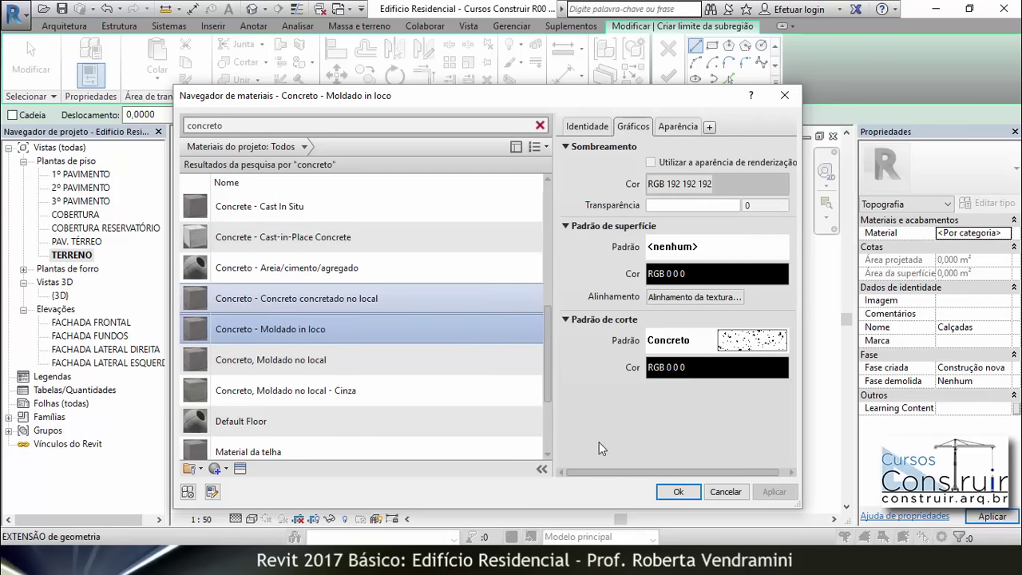
{"action": "left_click", "coordinate": [681, 493]}
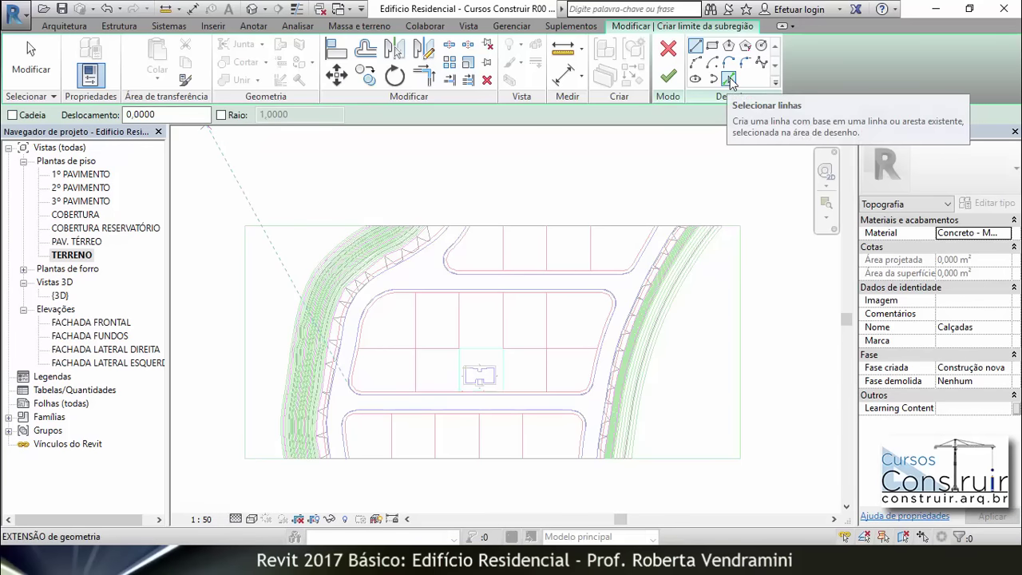
With Pick Lines, add the road-edge chain beside the upper block as Calçadas boundary lines.
{"action": "left_click", "coordinate": [729, 78]}
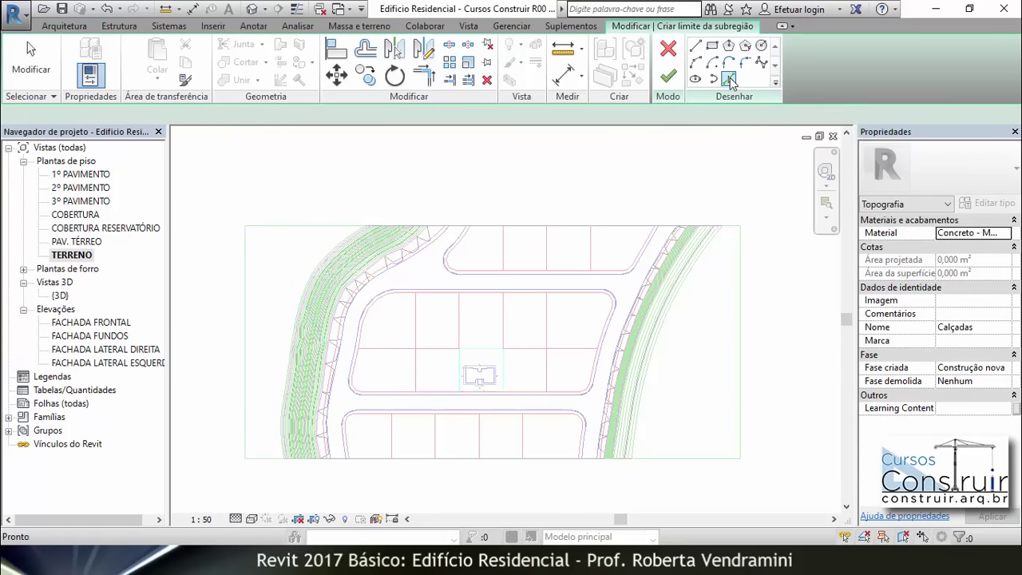
{"action": "scroll", "coordinate": [605, 254], "scroll_direction": "up", "scroll_amount": 2}
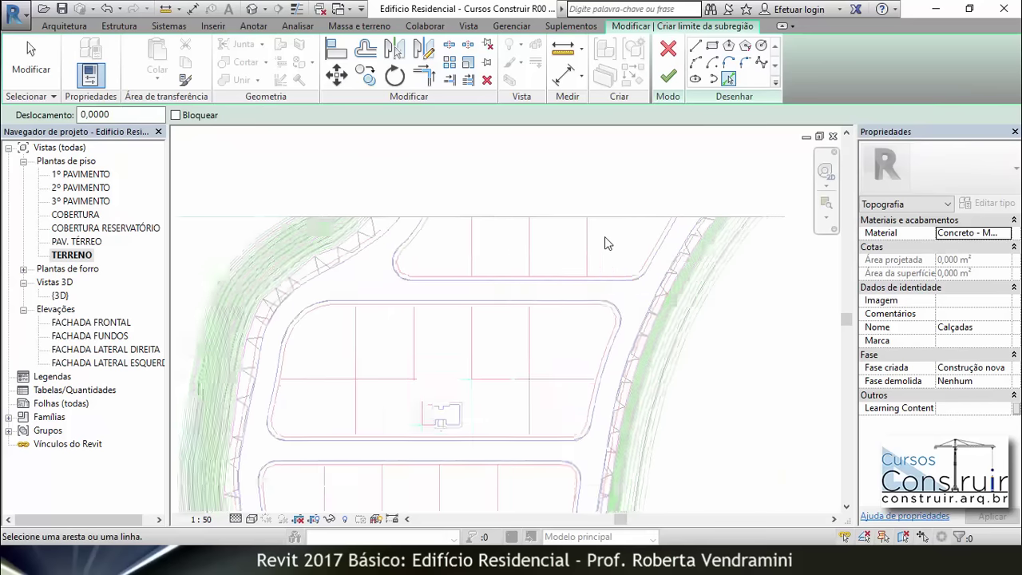
{"action": "scroll", "coordinate": [605, 241], "scroll_direction": "up", "scroll_amount": 1}
{"action": "scroll", "coordinate": [589, 242], "scroll_direction": "up", "scroll_amount": 1}
{"action": "scroll", "coordinate": [559, 235], "scroll_direction": "up", "scroll_amount": 1}
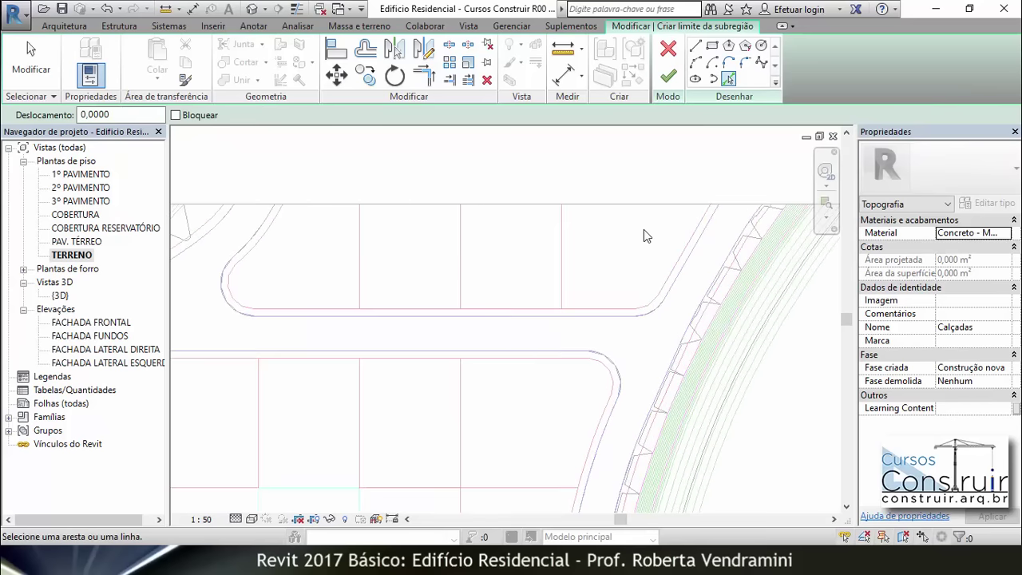
{"action": "scroll", "coordinate": [551, 232], "scroll_direction": "up", "scroll_amount": 1}
{"action": "scroll", "coordinate": [541, 229], "scroll_direction": "up", "scroll_amount": 1}
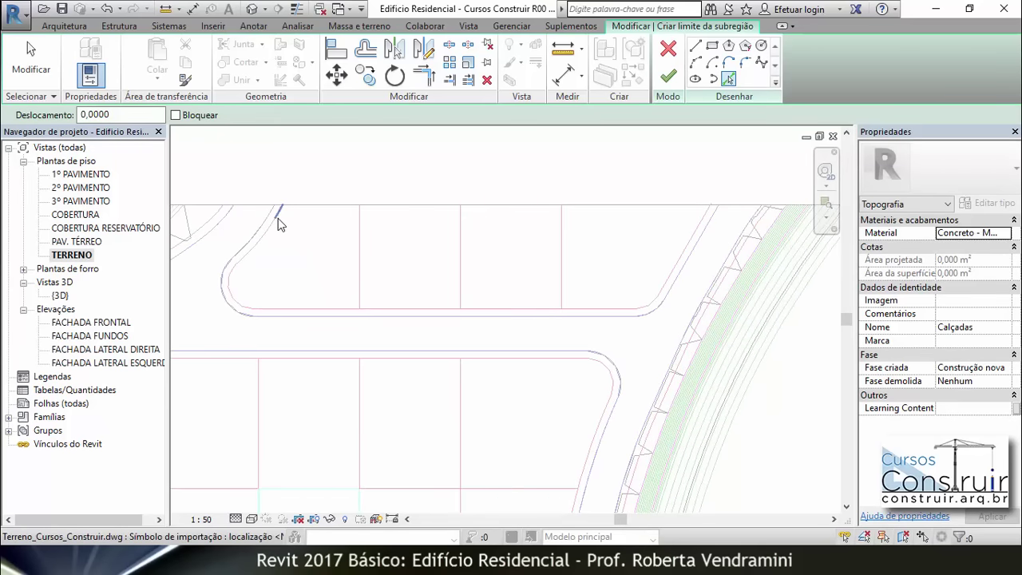
{"action": "key", "text": "Tab"}
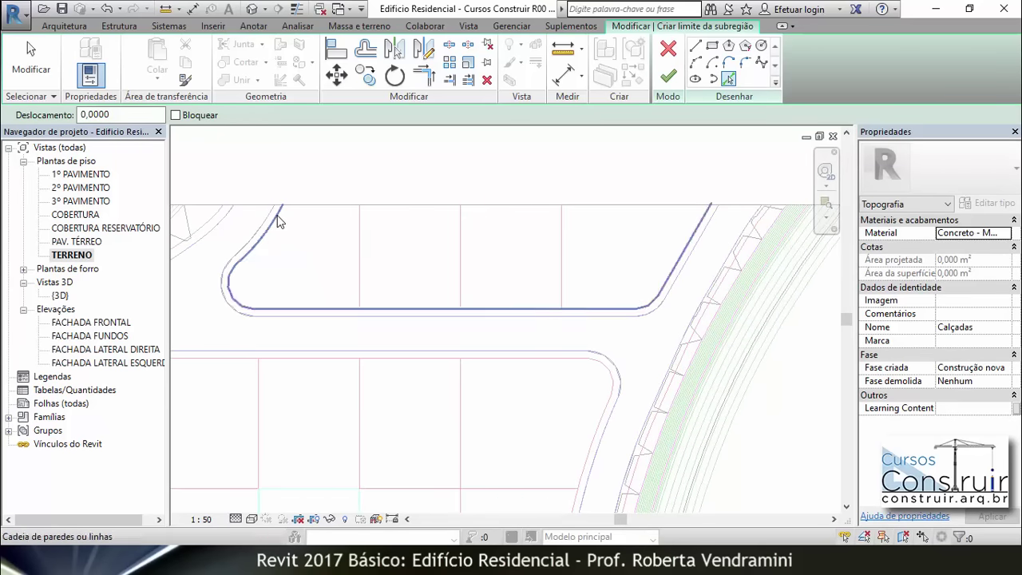
{"action": "left_click", "coordinate": [278, 222]}
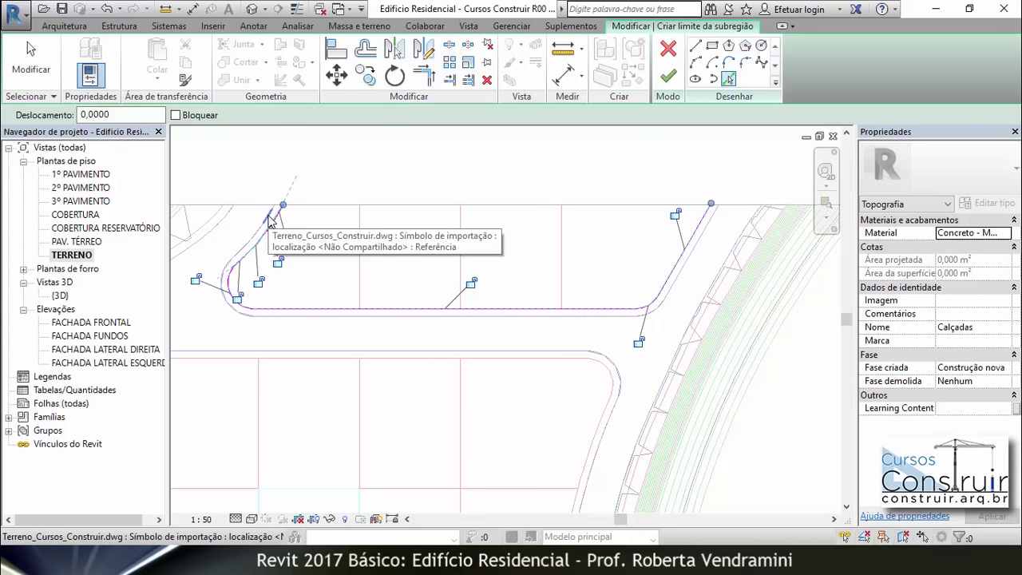
Pick the parallel edge chain of the curved strip as the second Calçadas boundary.
{"action": "key", "text": "Tab"}
{"action": "left_click", "coordinate": [270, 222]}
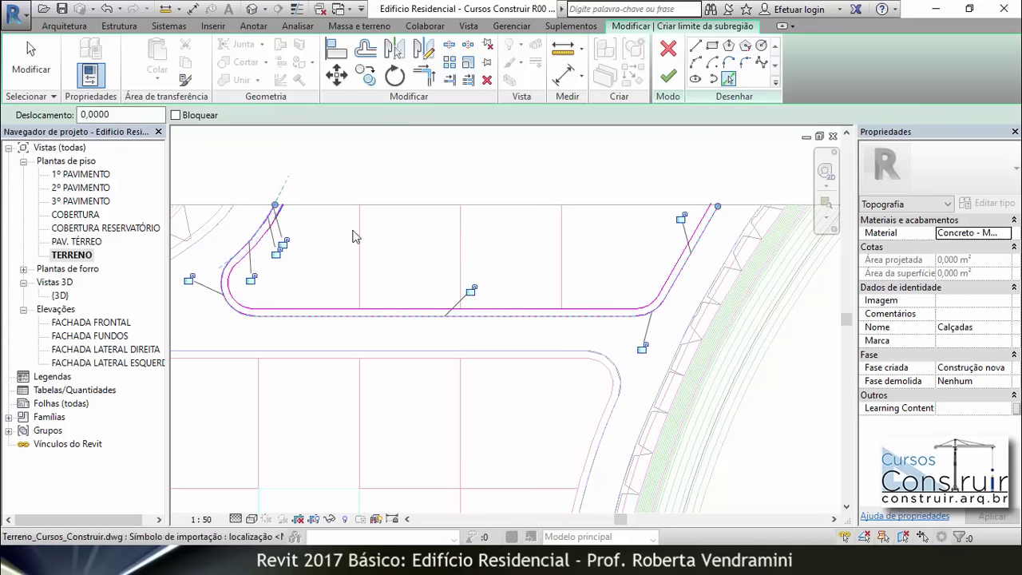
{"action": "scroll", "coordinate": [557, 282], "scroll_direction": "down", "scroll_amount": 3}
{"action": "scroll", "coordinate": [345, 274], "scroll_direction": "up", "scroll_amount": 2}
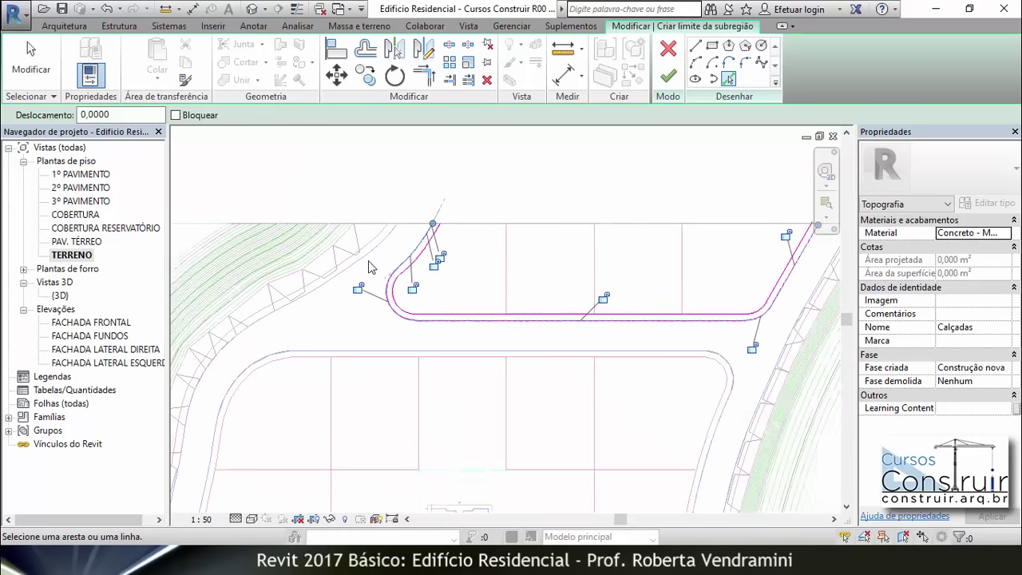
{"action": "scroll", "coordinate": [345, 274], "scroll_direction": "up", "scroll_amount": 2}
{"action": "scroll", "coordinate": [380, 256], "scroll_direction": "up", "scroll_amount": 1}
{"action": "scroll", "coordinate": [380, 256], "scroll_direction": "down", "scroll_amount": 2}
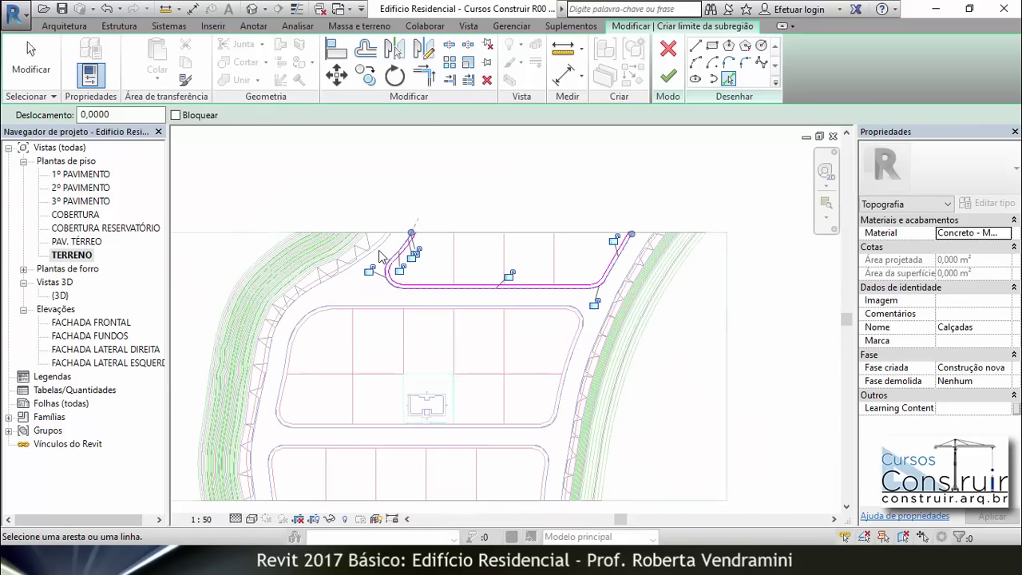
{"action": "scroll", "coordinate": [336, 279], "scroll_direction": "down", "scroll_amount": 2}
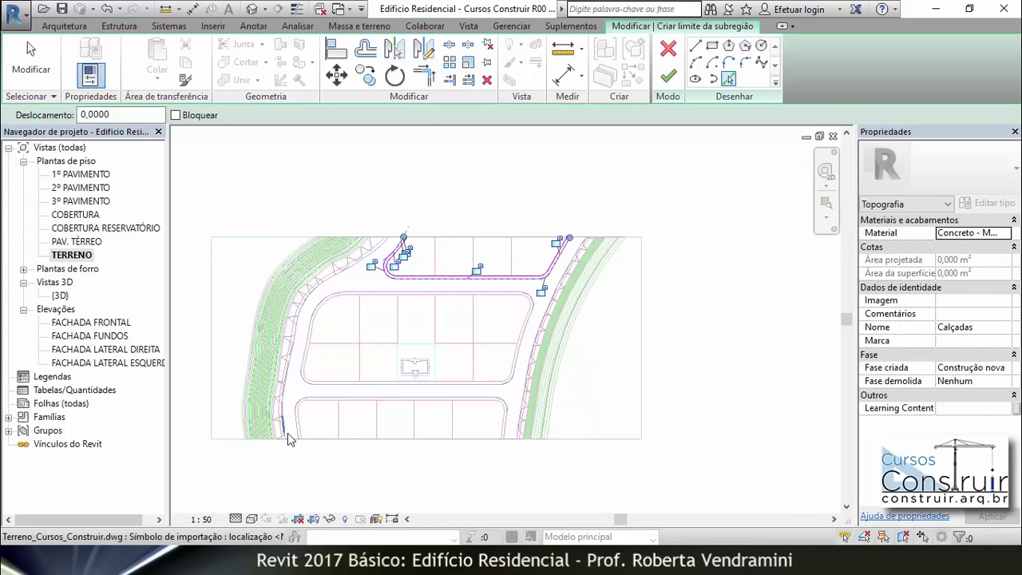
{"action": "scroll", "coordinate": [289, 440], "scroll_direction": "up", "scroll_amount": 2}
{"action": "scroll", "coordinate": [295, 435], "scroll_direction": "up", "scroll_amount": 2}
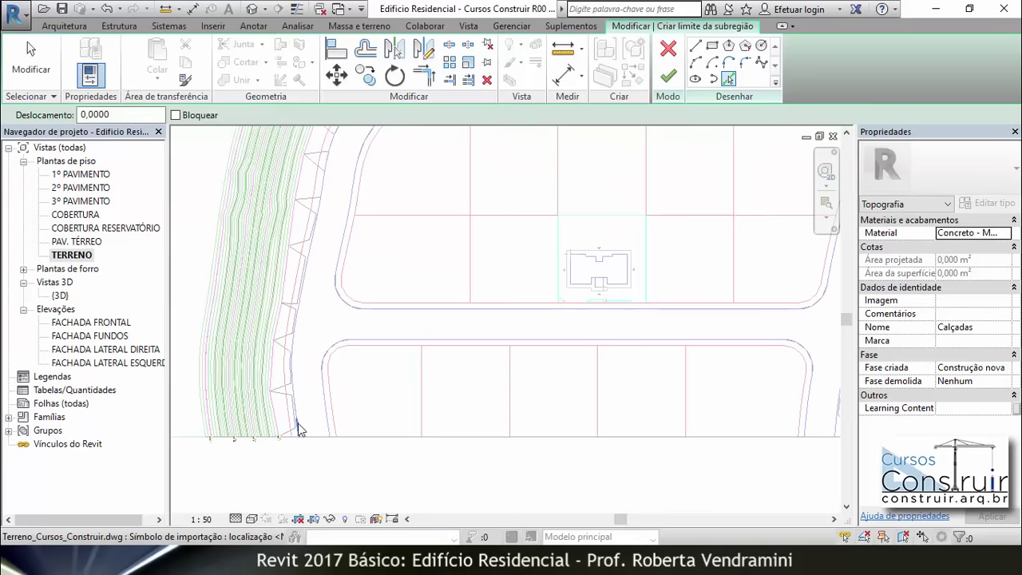
{"action": "scroll", "coordinate": [318, 459], "scroll_direction": "down", "scroll_amount": 2}
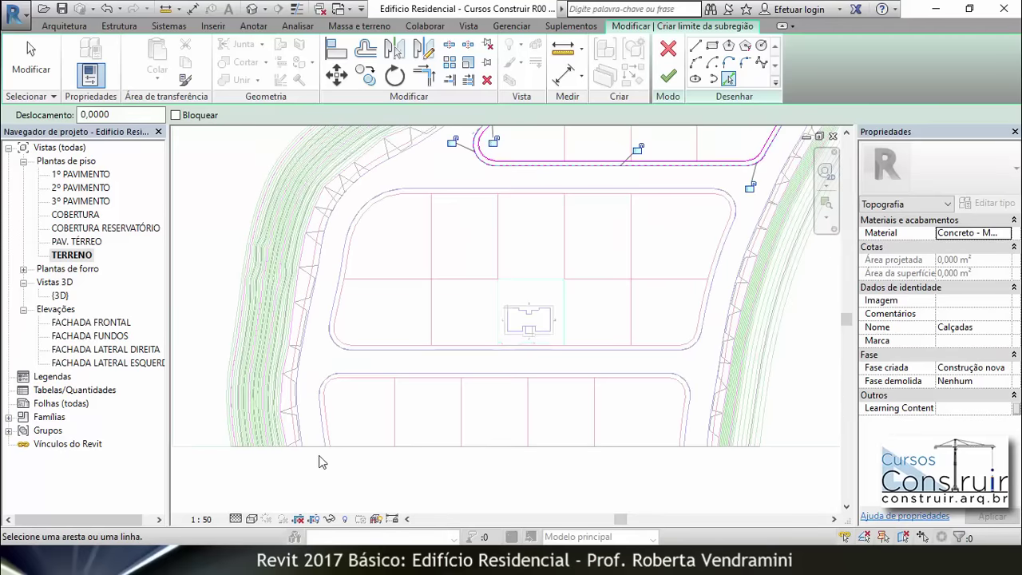
{"action": "scroll", "coordinate": [319, 415], "scroll_direction": "up", "scroll_amount": 2}
{"action": "scroll", "coordinate": [297, 428], "scroll_direction": "up", "scroll_amount": 2}
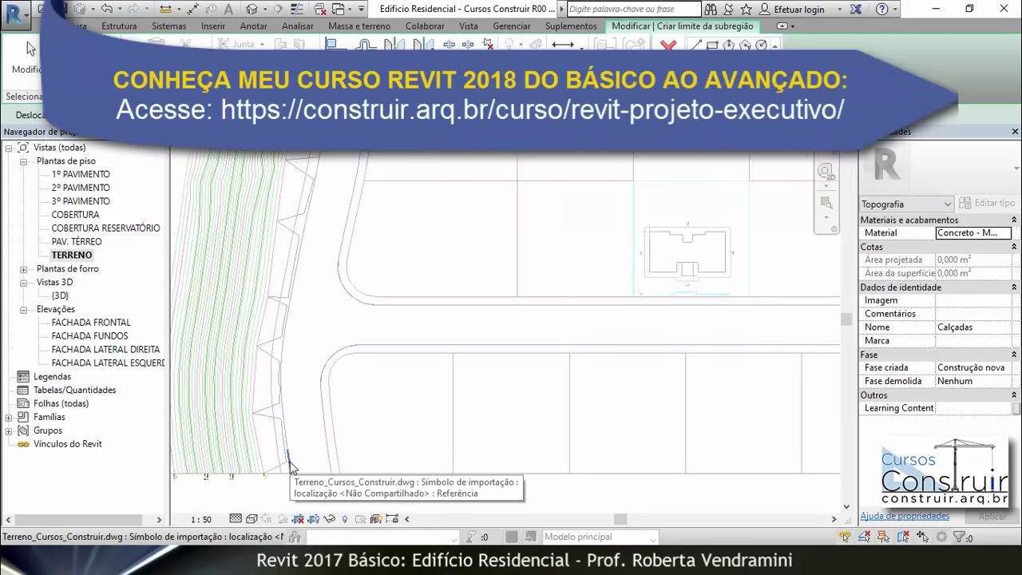
Add the whole chain along the site's left edge as Calçadas boundary lines.
{"action": "key", "text": "Tab"}
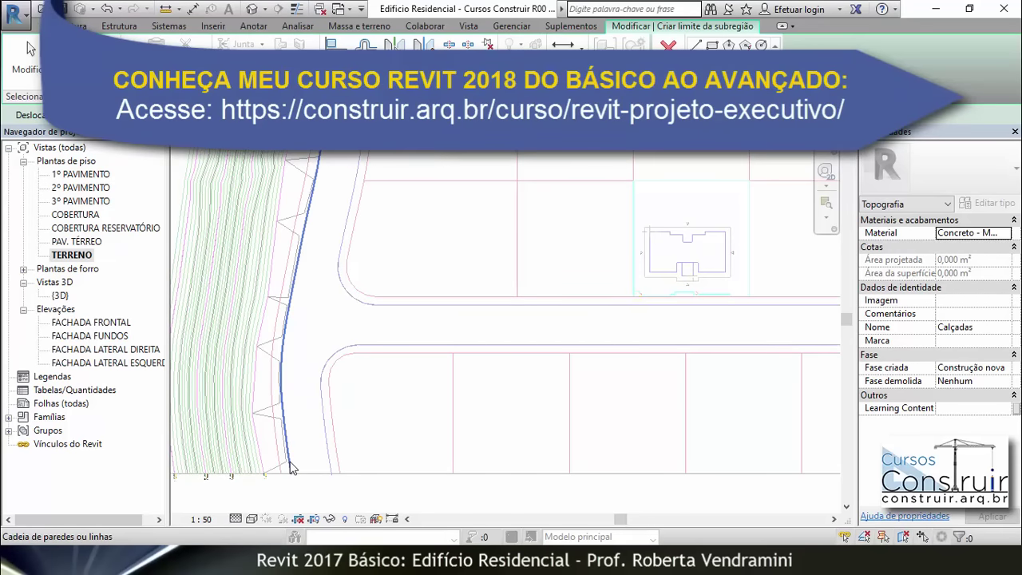
{"action": "left_click", "coordinate": [291, 468]}
{"action": "scroll", "coordinate": [335, 407], "scroll_direction": "down", "scroll_amount": 3}
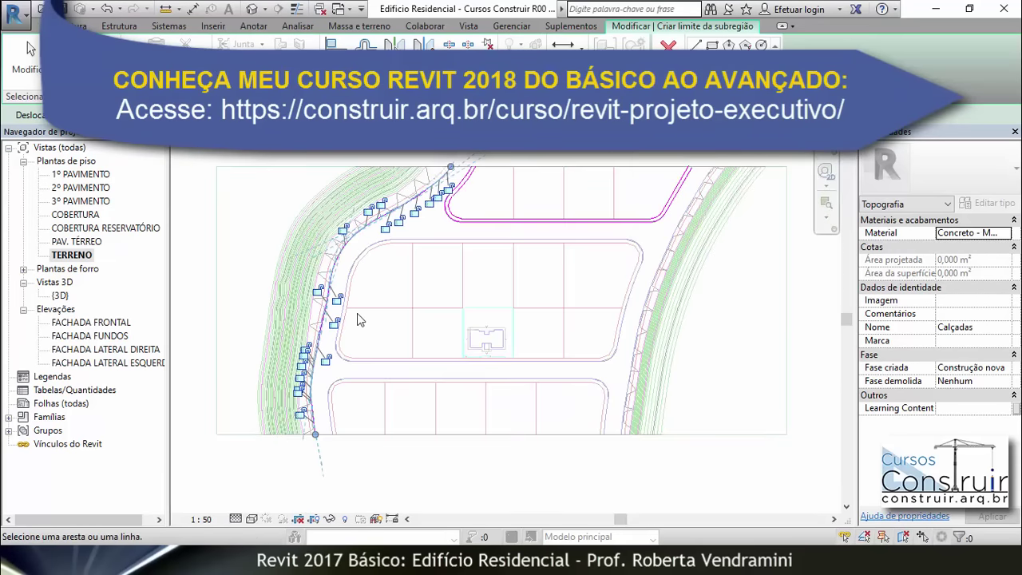
{"action": "scroll", "coordinate": [452, 162], "scroll_direction": "up", "scroll_amount": 4}
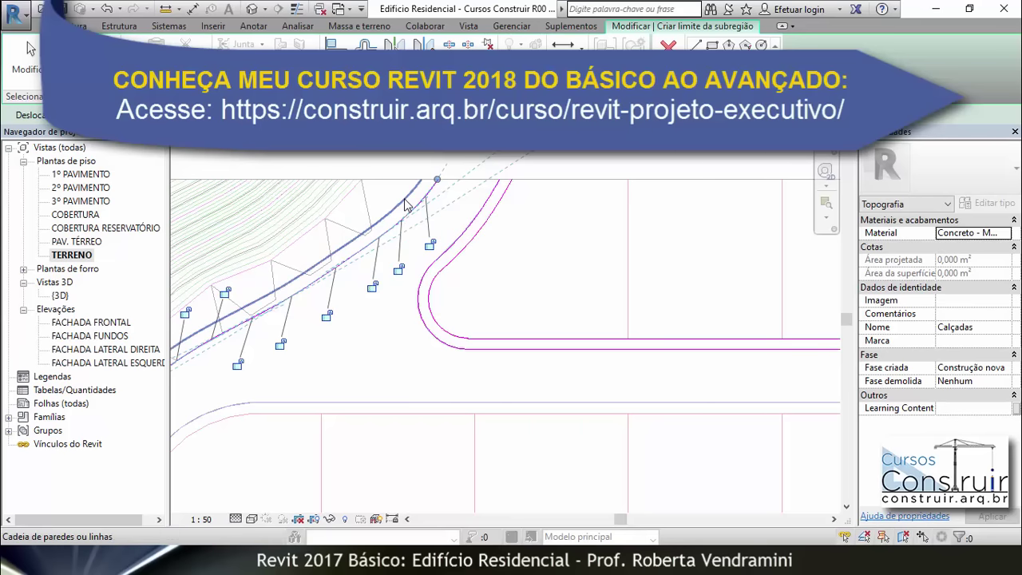
{"action": "scroll", "coordinate": [405, 204], "scroll_direction": "down", "scroll_amount": 2}
{"action": "scroll", "coordinate": [405, 199], "scroll_direction": "down", "scroll_amount": 3}
{"action": "scroll", "coordinate": [405, 204], "scroll_direction": "down", "scroll_amount": 2}
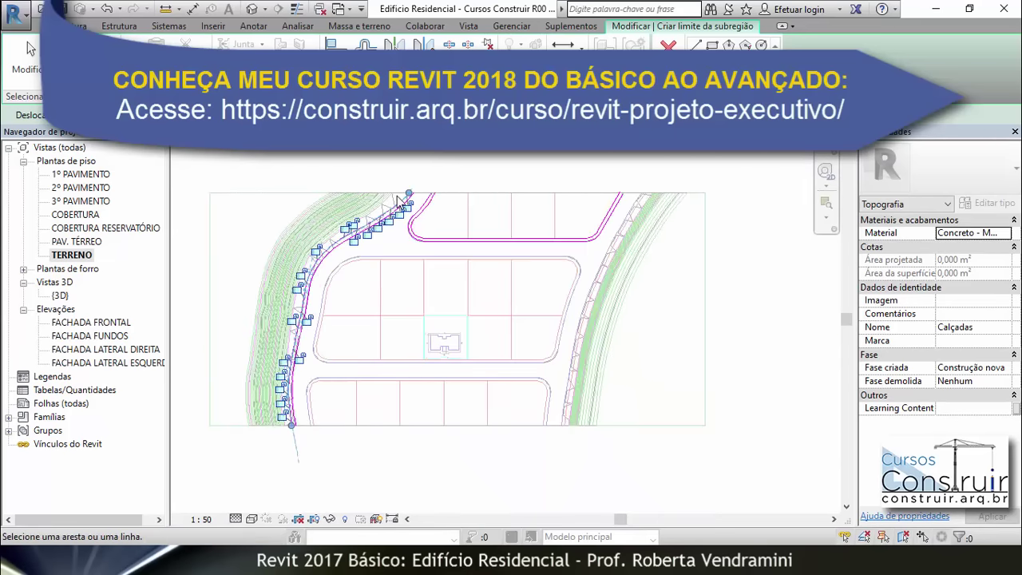
{"action": "scroll", "coordinate": [405, 268], "scroll_direction": "up", "scroll_amount": 1}
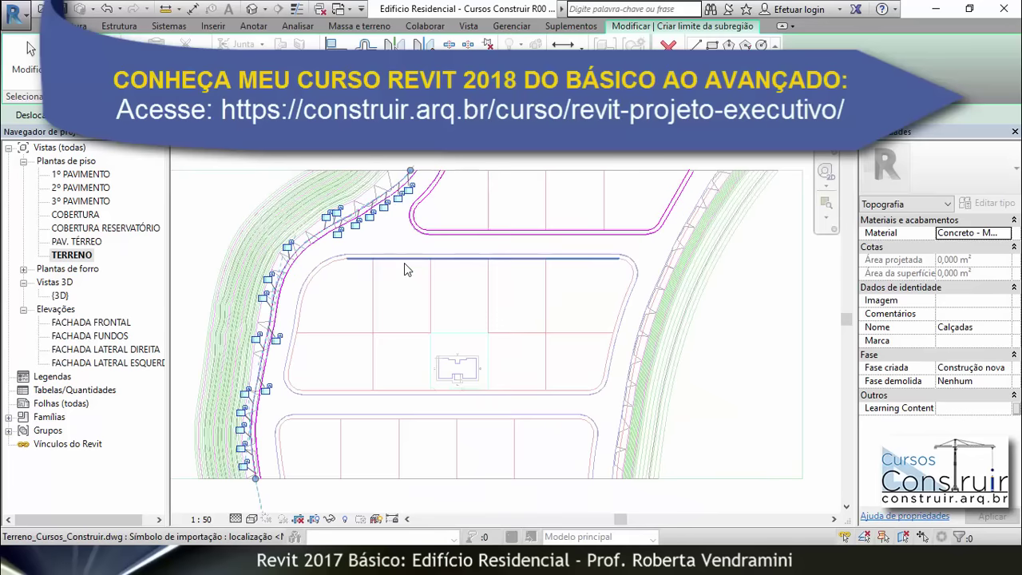
{"action": "scroll", "coordinate": [405, 263], "scroll_direction": "up", "scroll_amount": 1}
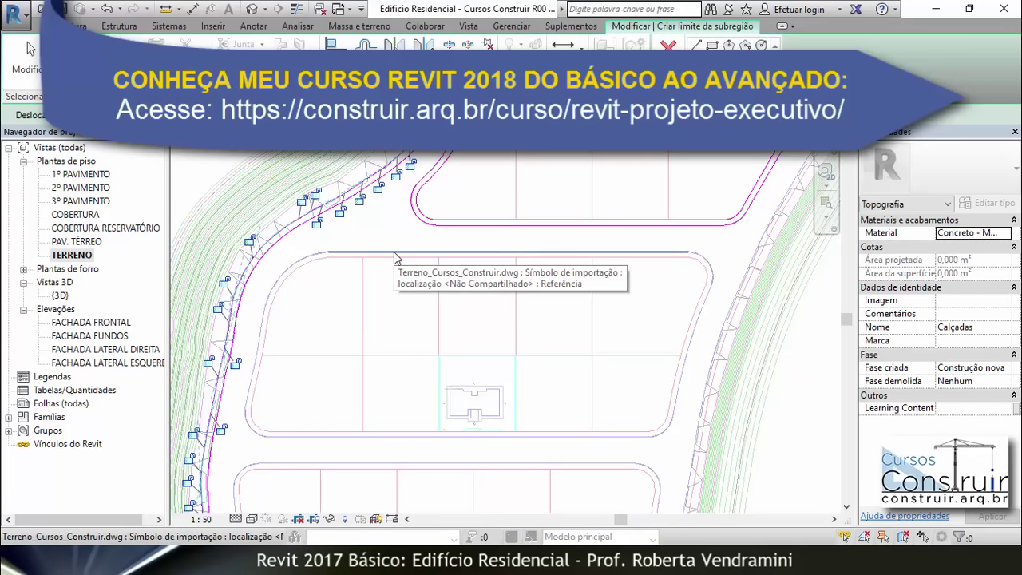
Pick the central block's full rounded outline as Calçadas boundary lines.
{"action": "left_click", "coordinate": [395, 255]}
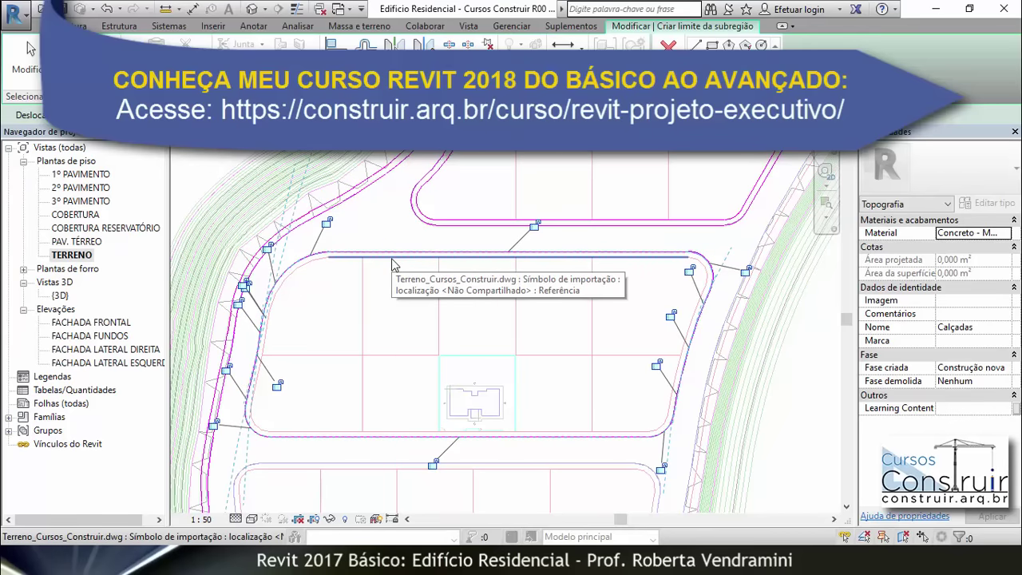
{"action": "key", "text": "Tab"}
{"action": "left_click", "coordinate": [391, 258]}
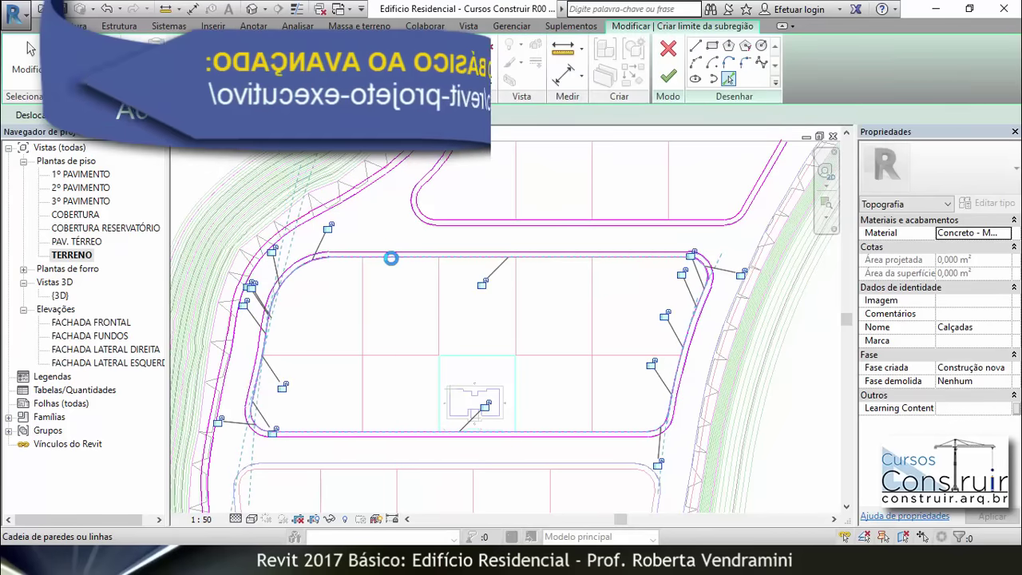
{"action": "scroll", "coordinate": [392, 258], "scroll_direction": "down", "scroll_amount": 2}
{"action": "scroll", "coordinate": [392, 393], "scroll_direction": "up", "scroll_amount": 3}
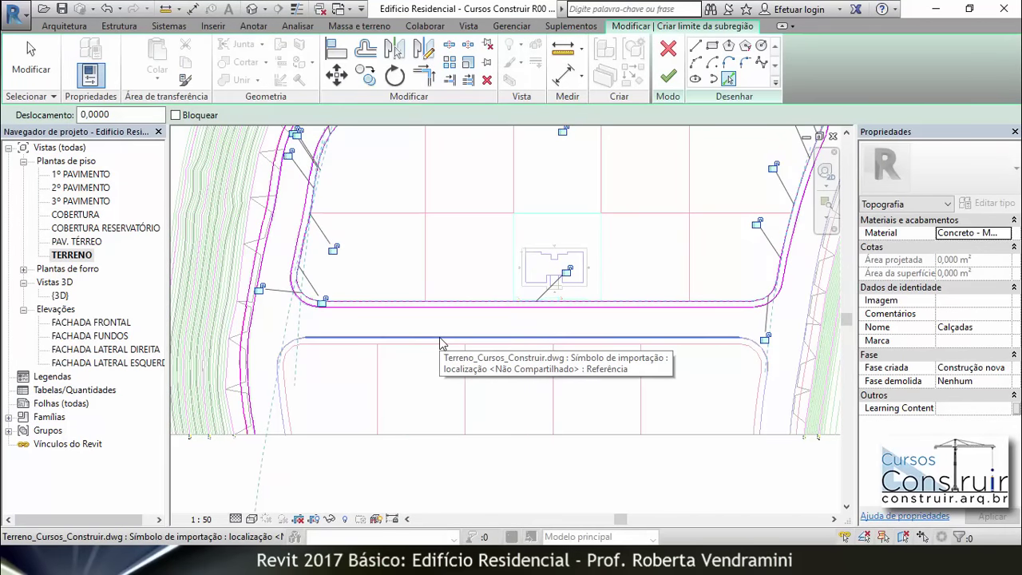
Pick the lower block's outline chain and its top edge as Calçadas boundary lines.
{"action": "key", "text": "Tab"}
{"action": "left_click", "coordinate": [438, 338]}
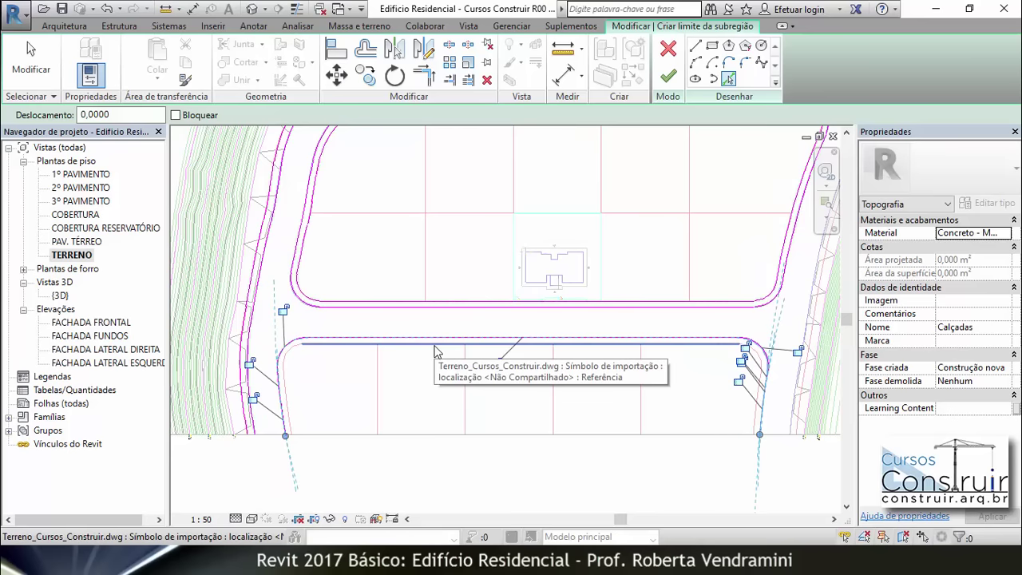
{"action": "left_click", "coordinate": [435, 346]}
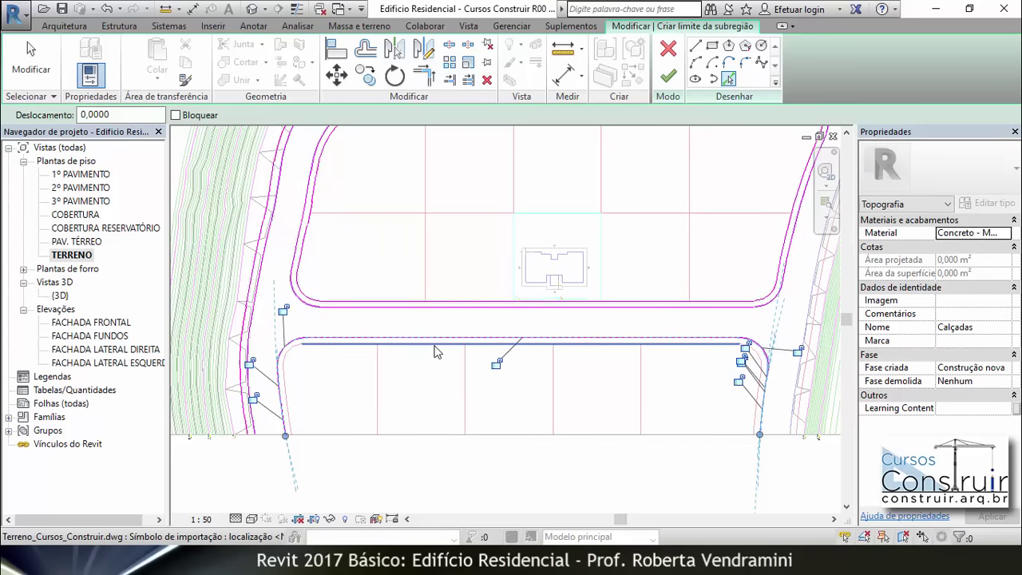
{"action": "scroll", "coordinate": [401, 398], "scroll_direction": "down", "scroll_amount": 1}
{"action": "scroll", "coordinate": [401, 398], "scroll_direction": "down", "scroll_amount": 1}
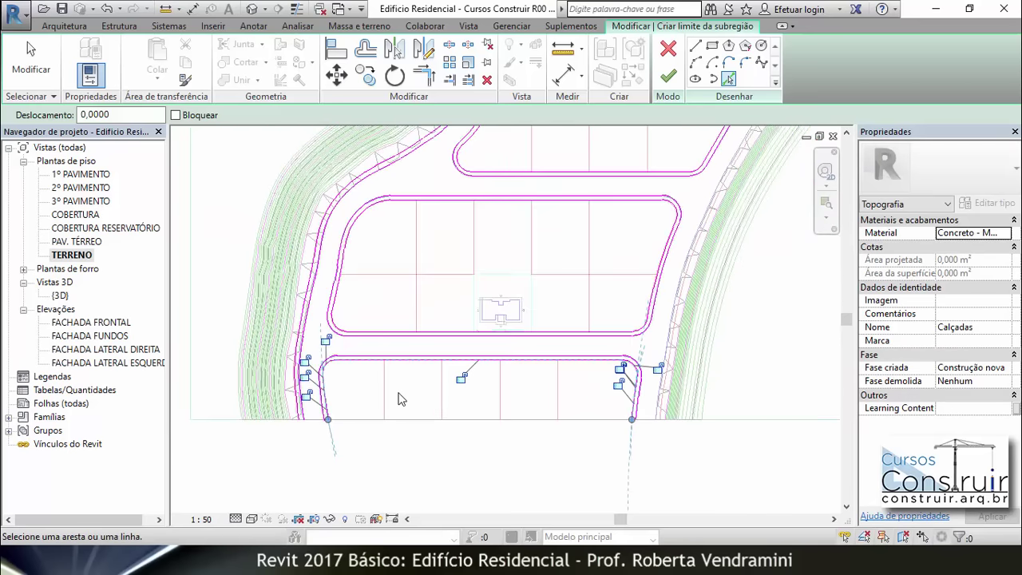
{"action": "scroll", "coordinate": [440, 396], "scroll_direction": "down", "scroll_amount": 1}
{"action": "scroll", "coordinate": [724, 184], "scroll_direction": "up", "scroll_amount": 1}
{"action": "scroll", "coordinate": [725, 179], "scroll_direction": "up", "scroll_amount": 3}
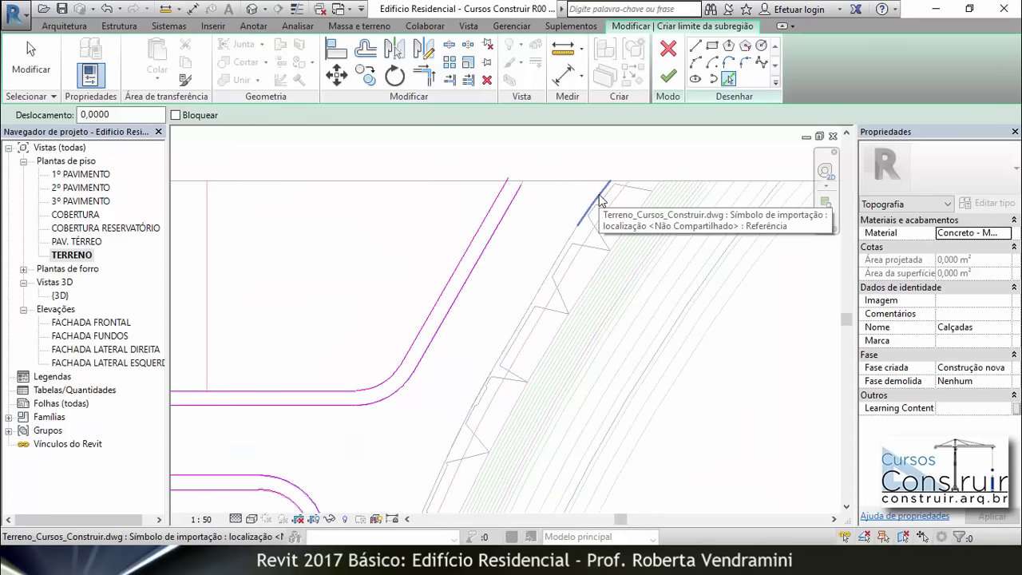
Add the right-side curved chain and the long right-hand line chain to the boundary.
{"action": "key", "text": "Tab"}
{"action": "left_click", "coordinate": [599, 200]}
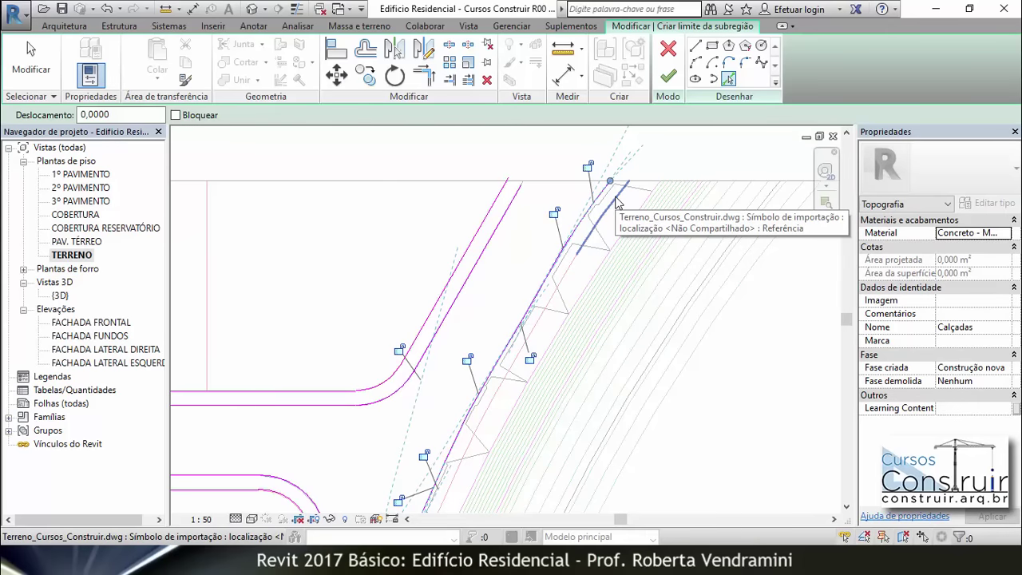
{"action": "key", "text": "Tab"}
{"action": "left_click", "coordinate": [615, 196]}
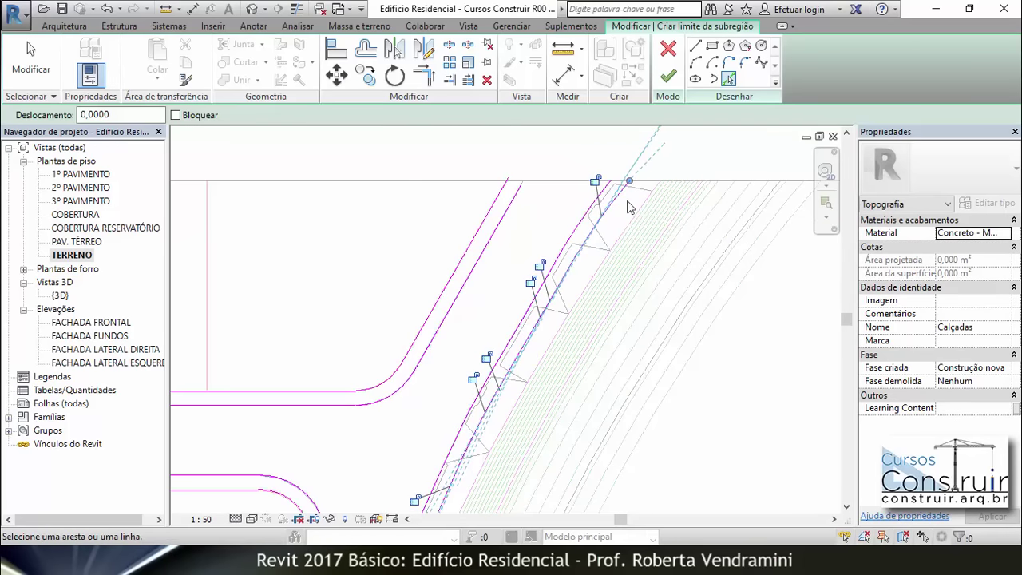
{"action": "scroll", "coordinate": [623, 200], "scroll_direction": "down", "scroll_amount": 2}
{"action": "scroll", "coordinate": [631, 204], "scroll_direction": "down", "scroll_amount": 1}
{"action": "scroll", "coordinate": [636, 207], "scroll_direction": "down", "scroll_amount": 1}
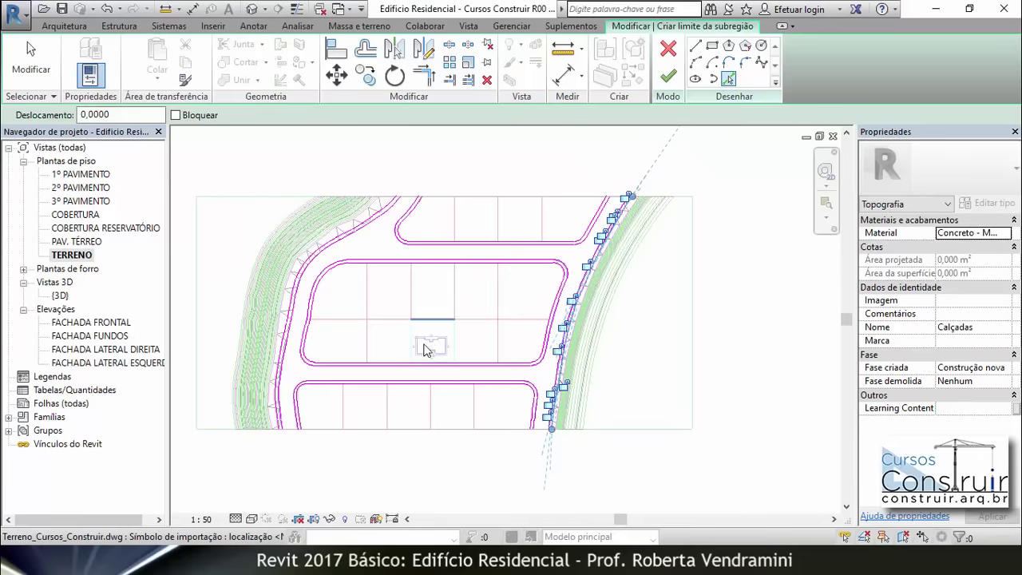
{"action": "scroll", "coordinate": [424, 347], "scroll_direction": "up", "scroll_amount": 1}
{"action": "scroll", "coordinate": [418, 297], "scroll_direction": "up", "scroll_amount": 1}
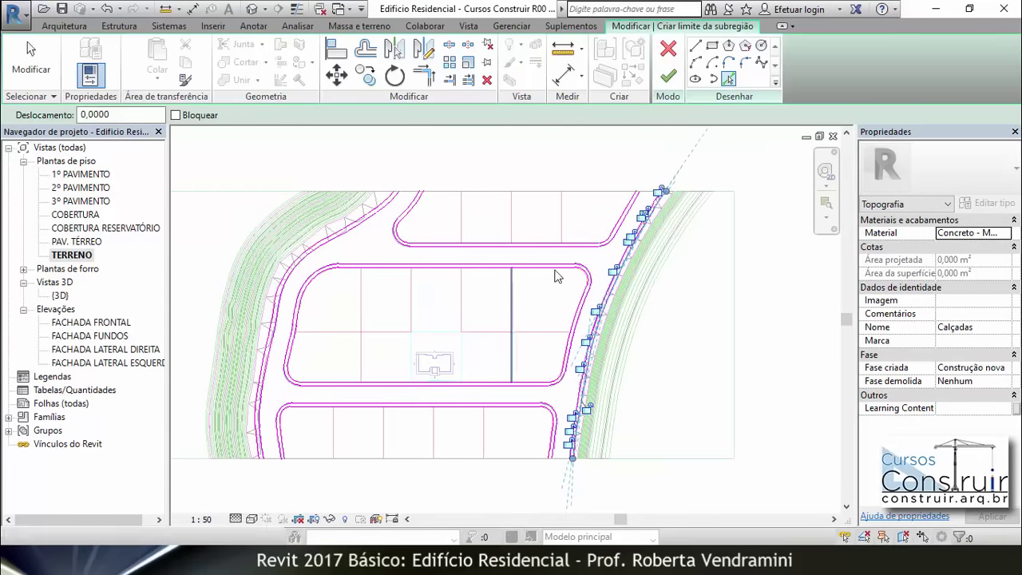
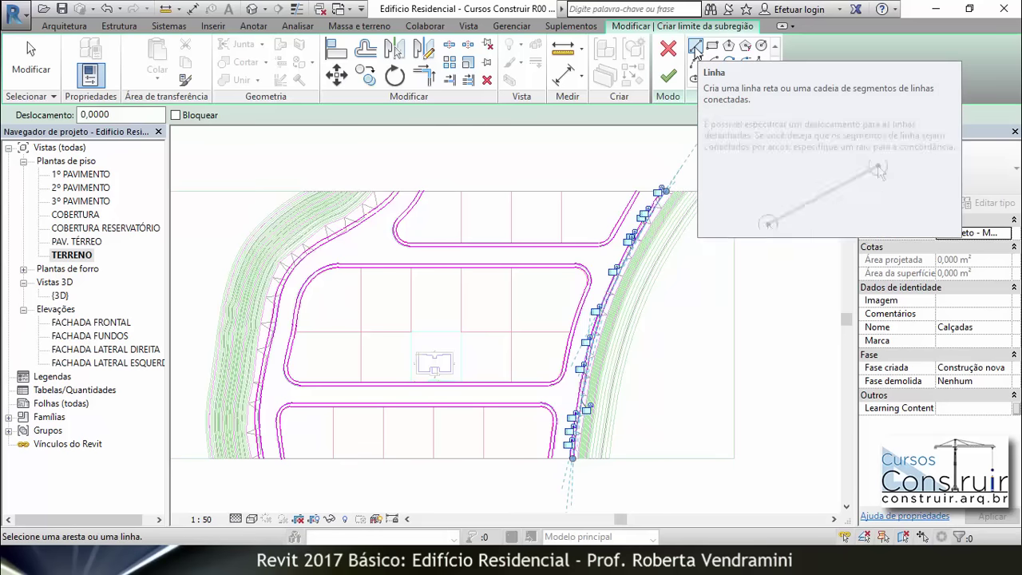
Start a straight Calçadas boundary line at the bottom road edge.
{"action": "left_click", "coordinate": [695, 49]}
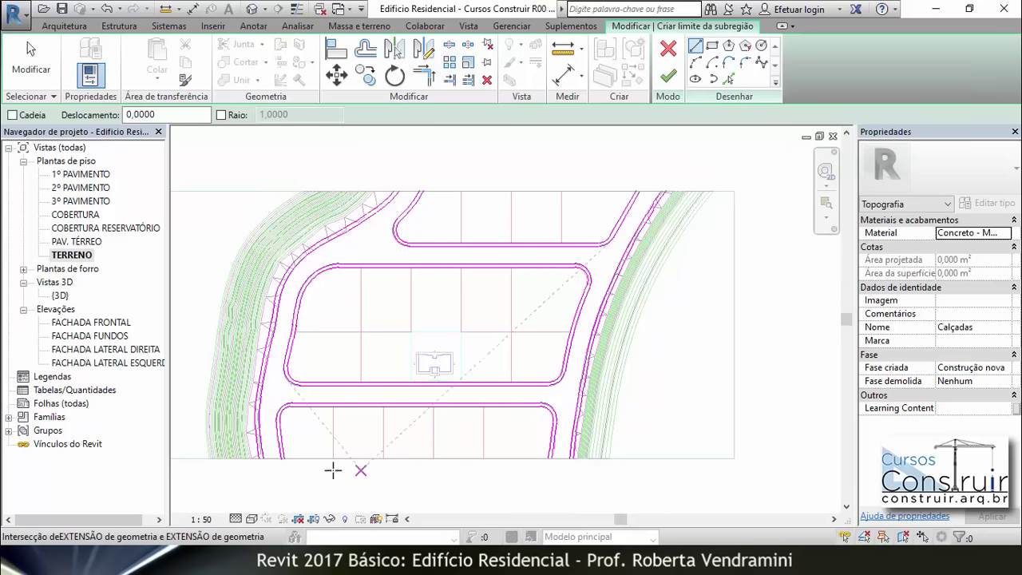
{"action": "scroll", "coordinate": [258, 468], "scroll_direction": "up", "scroll_amount": 2}
{"action": "scroll", "coordinate": [254, 467], "scroll_direction": "up", "scroll_amount": 2}
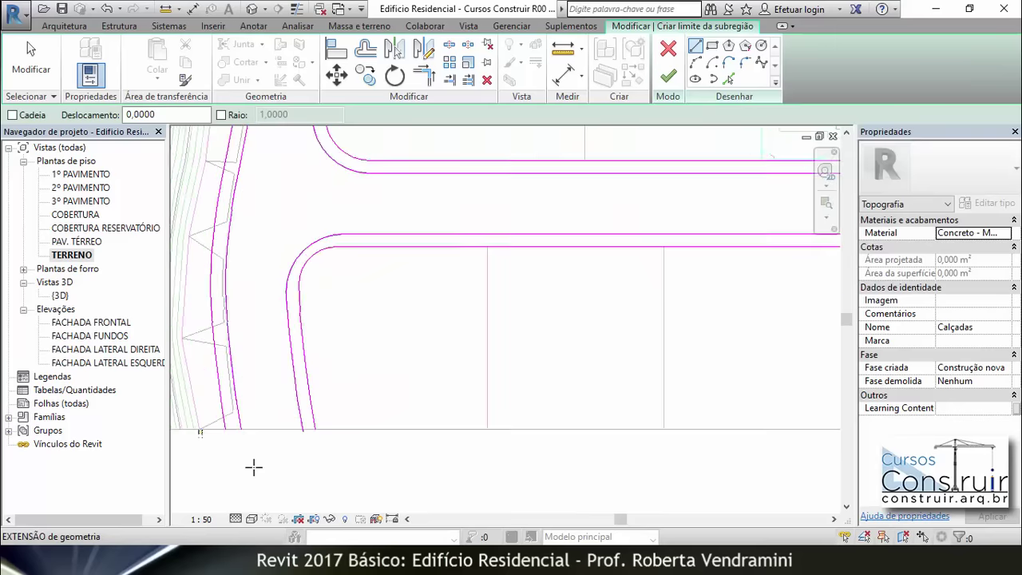
{"action": "left_click", "coordinate": [213, 431]}
Extend the boundary line to the top road edge and along it to the right, ending the chain.
{"action": "scroll", "coordinate": [297, 433], "scroll_direction": "down", "scroll_amount": 2}
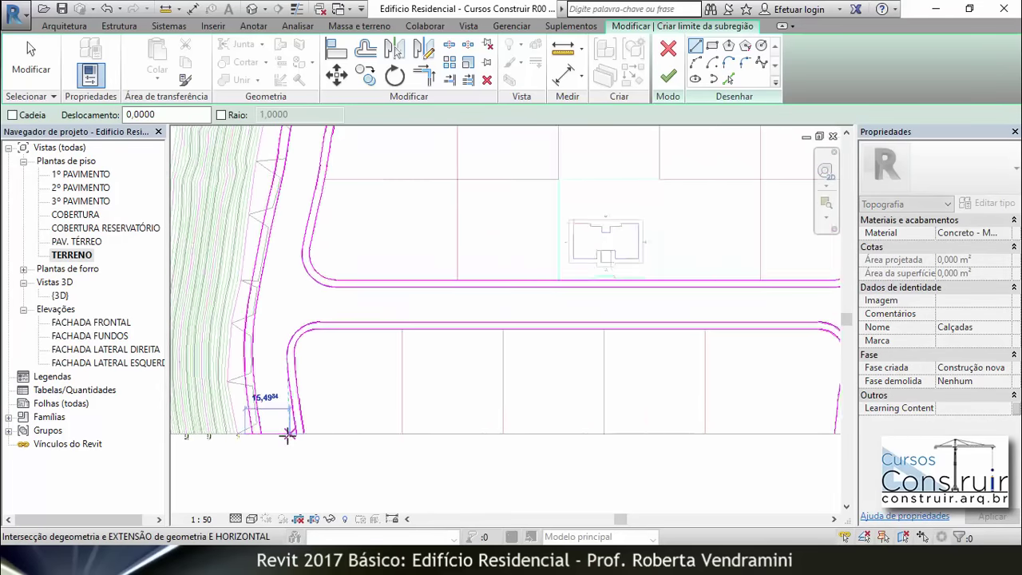
{"action": "scroll", "coordinate": [336, 434], "scroll_direction": "down", "scroll_amount": 2}
{"action": "scroll", "coordinate": [479, 456], "scroll_direction": "down", "scroll_amount": 1}
{"action": "scroll", "coordinate": [615, 468], "scroll_direction": "up", "scroll_amount": 2}
{"action": "scroll", "coordinate": [670, 451], "scroll_direction": "up", "scroll_amount": 1}
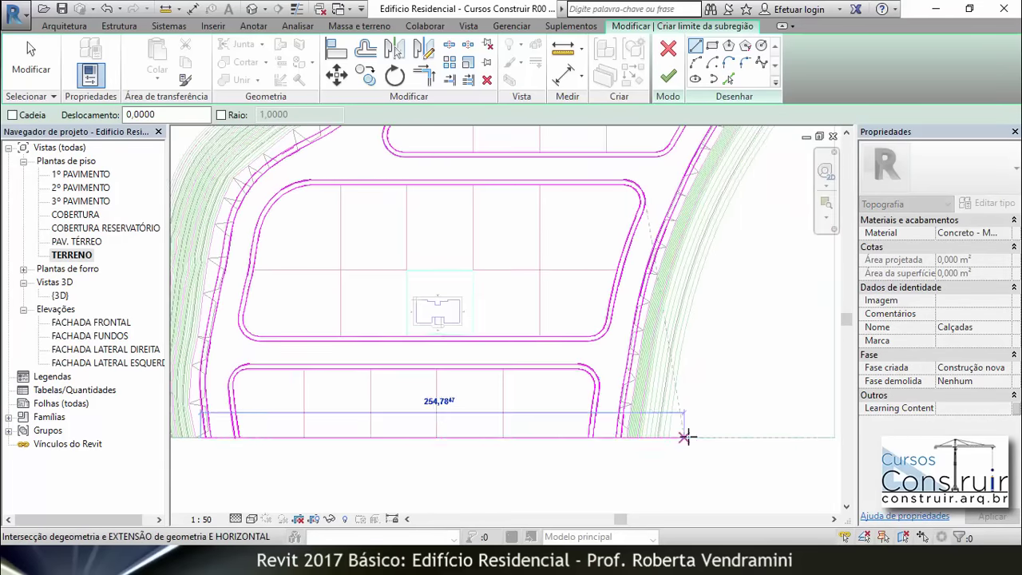
{"action": "scroll", "coordinate": [580, 475], "scroll_direction": "down", "scroll_amount": 1}
{"action": "scroll", "coordinate": [580, 475], "scroll_direction": "down", "scroll_amount": 1}
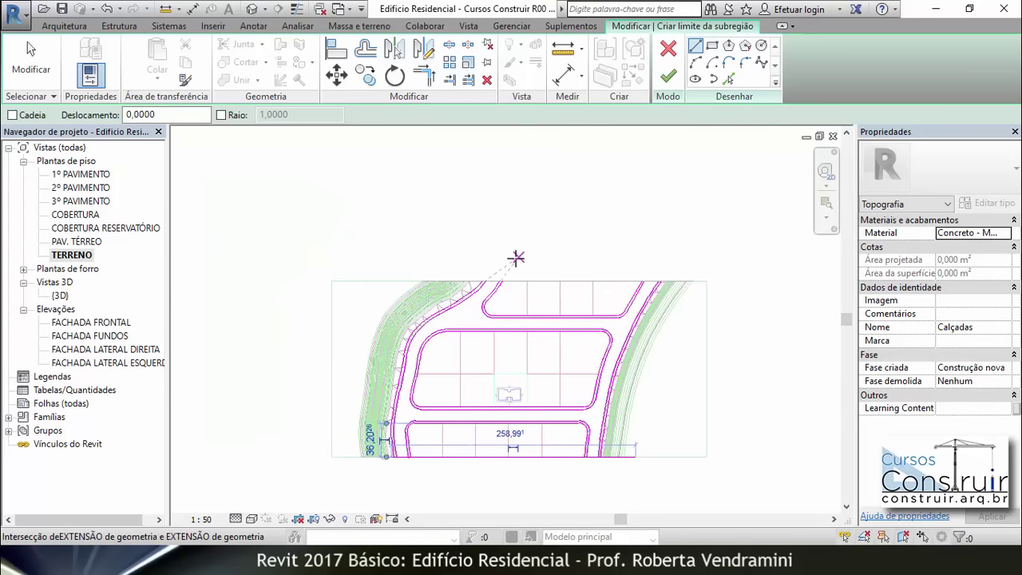
{"action": "scroll", "coordinate": [479, 263], "scroll_direction": "up", "scroll_amount": 1}
{"action": "scroll", "coordinate": [484, 272], "scroll_direction": "up", "scroll_amount": 1}
{"action": "scroll", "coordinate": [479, 284], "scroll_direction": "up", "scroll_amount": 1}
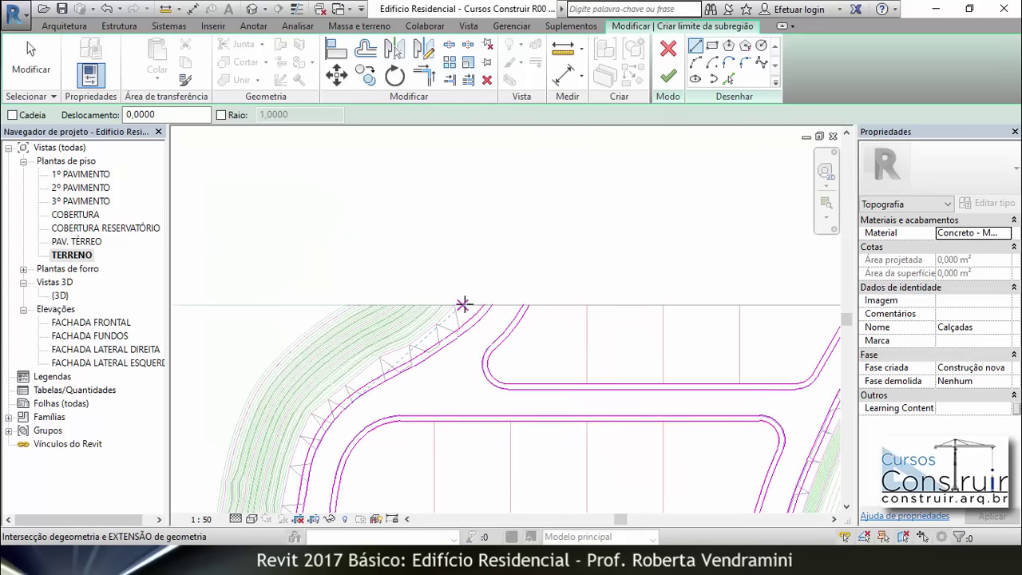
{"action": "left_click", "coordinate": [472, 297]}
{"action": "scroll", "coordinate": [471, 280], "scroll_direction": "down", "scroll_amount": 2}
{"action": "scroll", "coordinate": [642, 284], "scroll_direction": "up", "scroll_amount": 2}
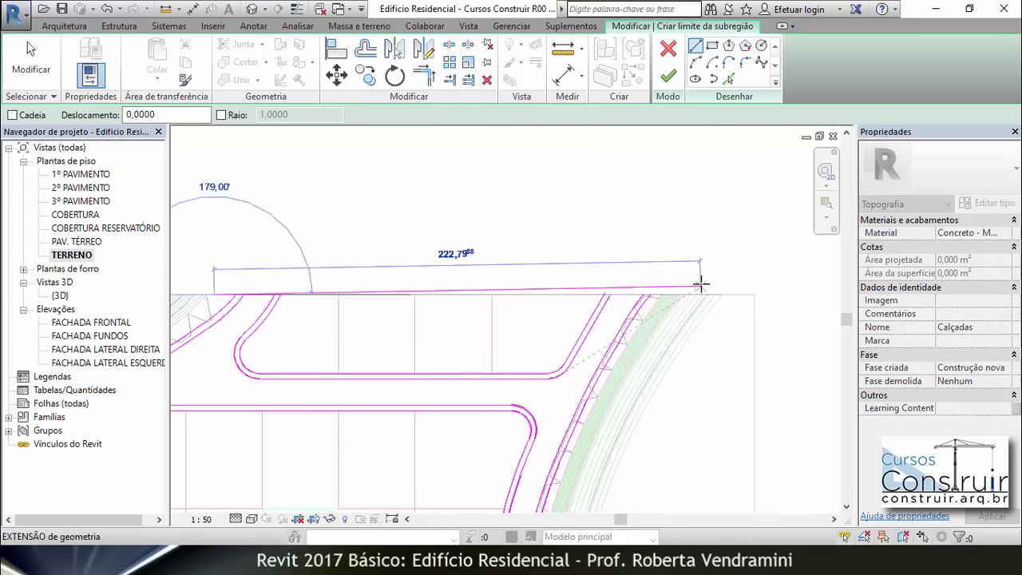
{"action": "left_click", "coordinate": [703, 294]}
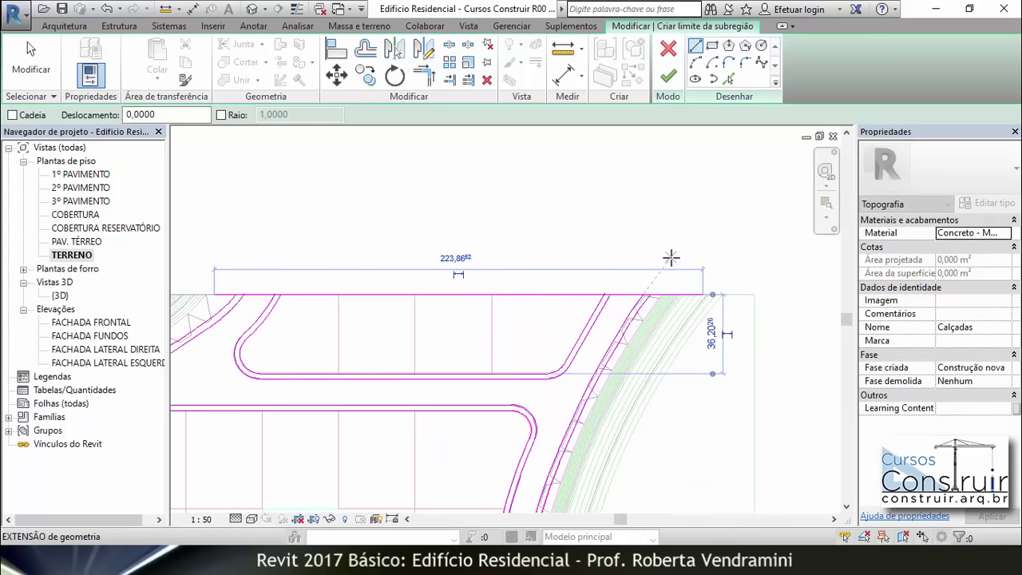
{"action": "key", "text": "Escape"}
{"action": "key", "text": "Escape"}
{"action": "scroll", "coordinate": [570, 259], "scroll_direction": "down", "scroll_amount": 1}
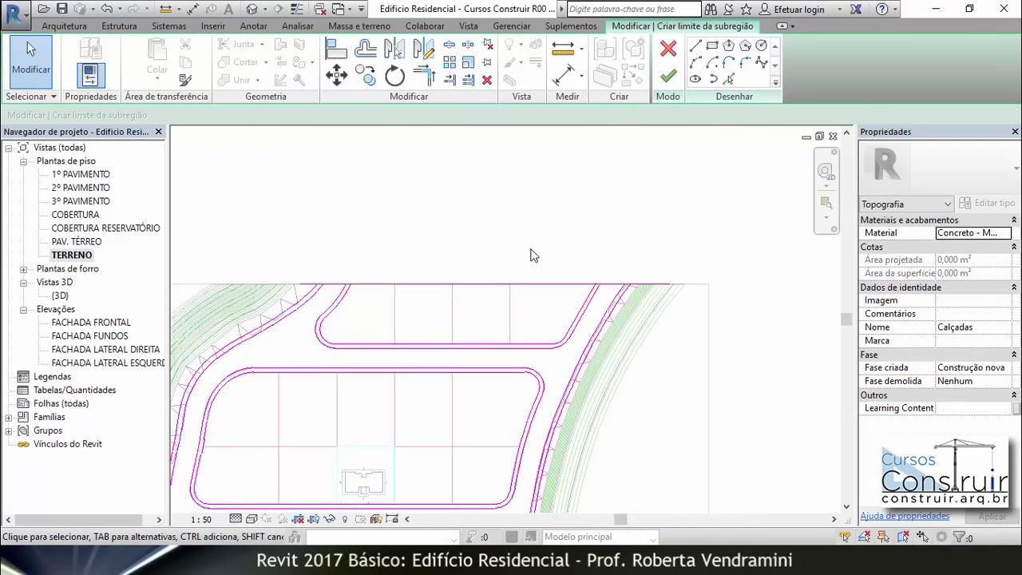
{"action": "scroll", "coordinate": [534, 256], "scroll_direction": "down", "scroll_amount": 1}
{"action": "scroll", "coordinate": [418, 430], "scroll_direction": "up", "scroll_amount": 1}
{"action": "scroll", "coordinate": [415, 455], "scroll_direction": "down", "scroll_amount": 1}
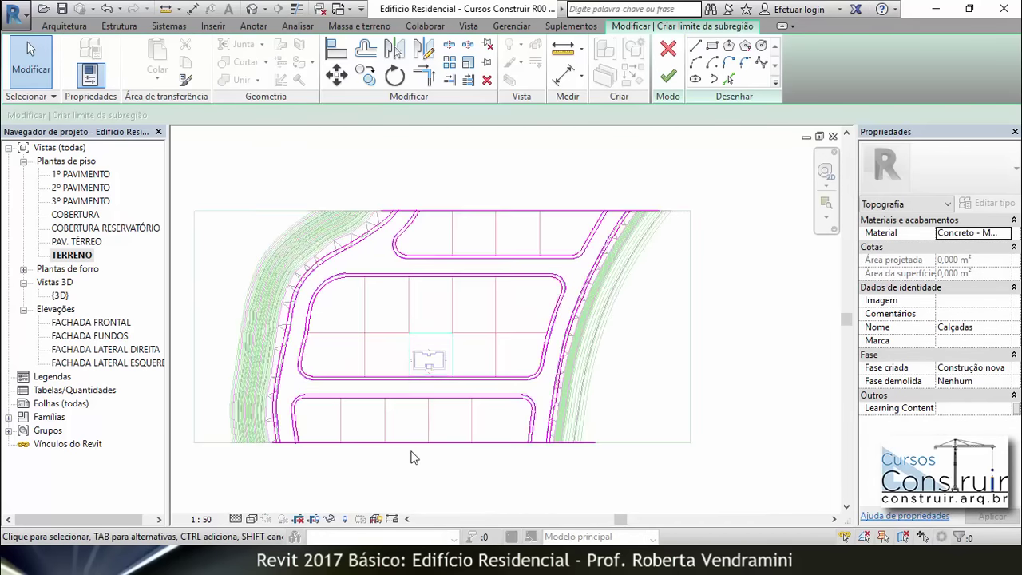
{"action": "scroll", "coordinate": [320, 451], "scroll_direction": "up", "scroll_amount": 1}
{"action": "scroll", "coordinate": [299, 445], "scroll_direction": "up", "scroll_amount": 1}
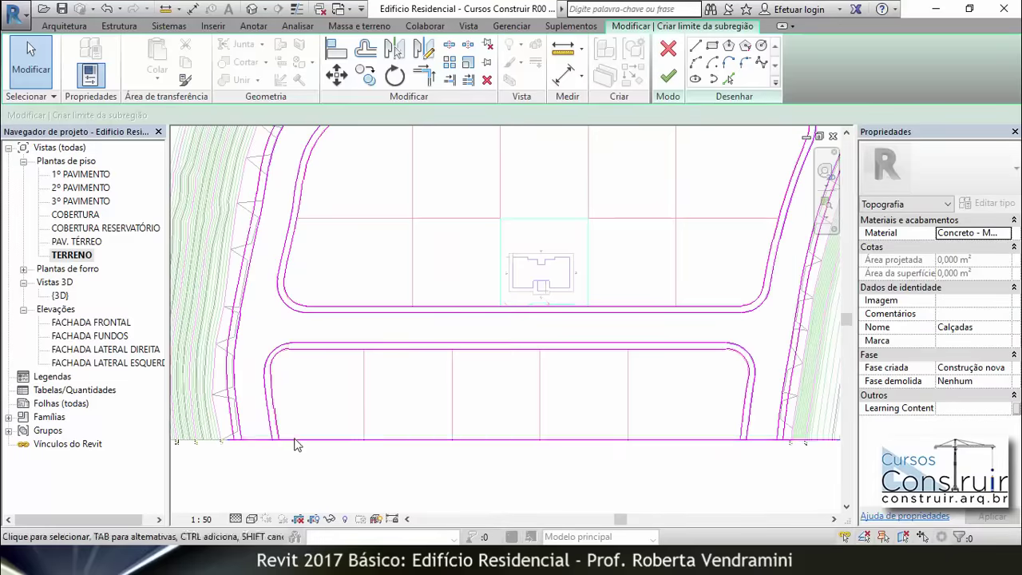
{"action": "scroll", "coordinate": [288, 449], "scroll_direction": "up", "scroll_amount": 1}
{"action": "scroll", "coordinate": [240, 444], "scroll_direction": "up", "scroll_amount": 1}
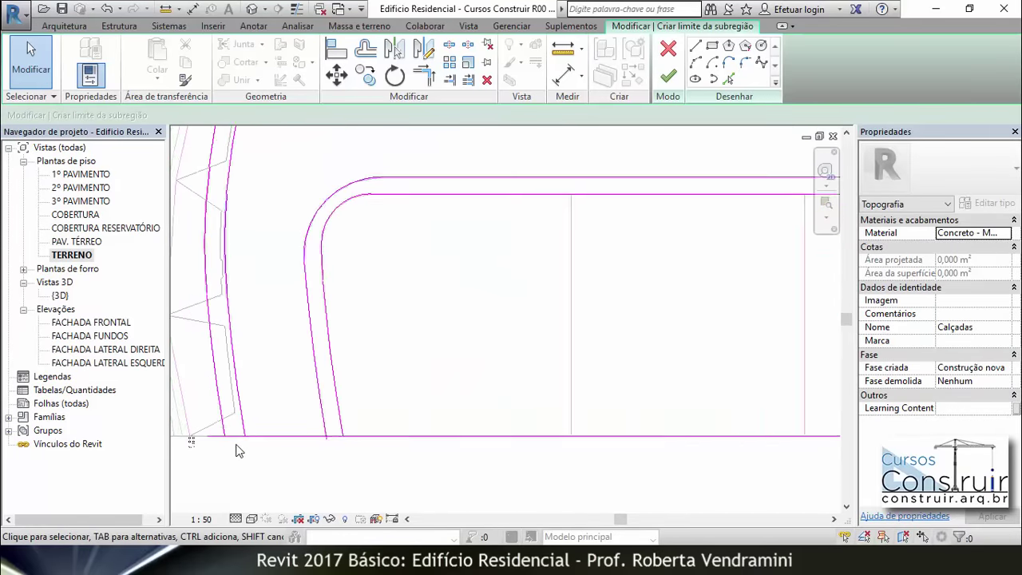
{"action": "scroll", "coordinate": [234, 441], "scroll_direction": "up", "scroll_amount": 1}
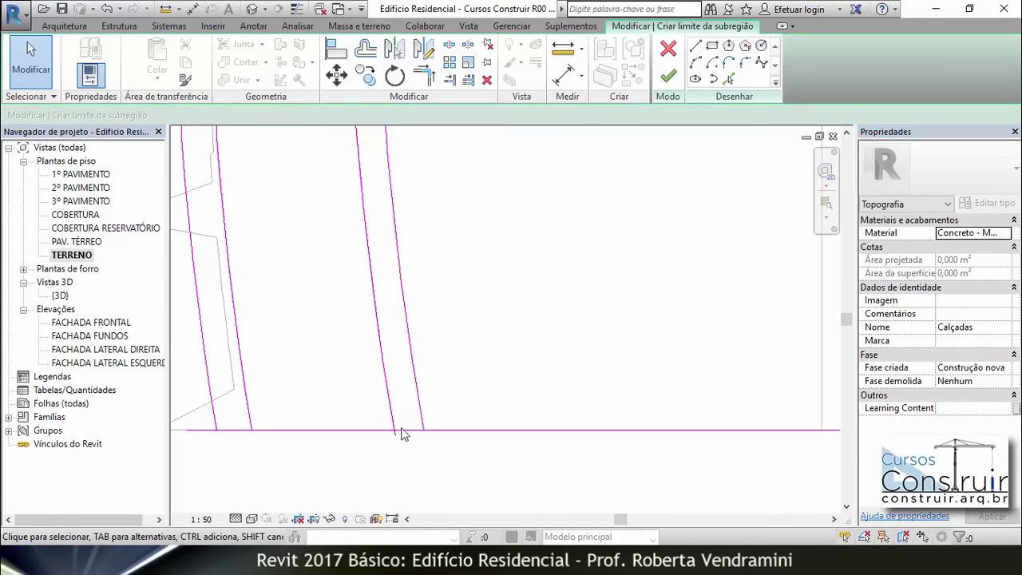
{"action": "scroll", "coordinate": [247, 383], "scroll_direction": "down", "scroll_amount": 2}
{"action": "scroll", "coordinate": [237, 384], "scroll_direction": "down", "scroll_amount": 2}
{"action": "scroll", "coordinate": [237, 384], "scroll_direction": "down", "scroll_amount": 1}
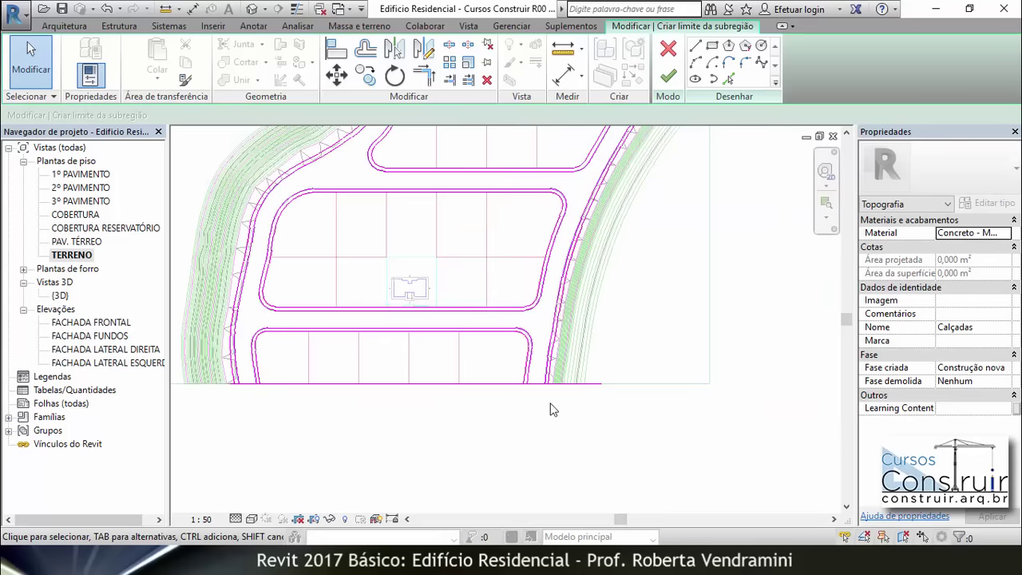
{"action": "scroll", "coordinate": [553, 409], "scroll_direction": "up", "scroll_amount": 3}
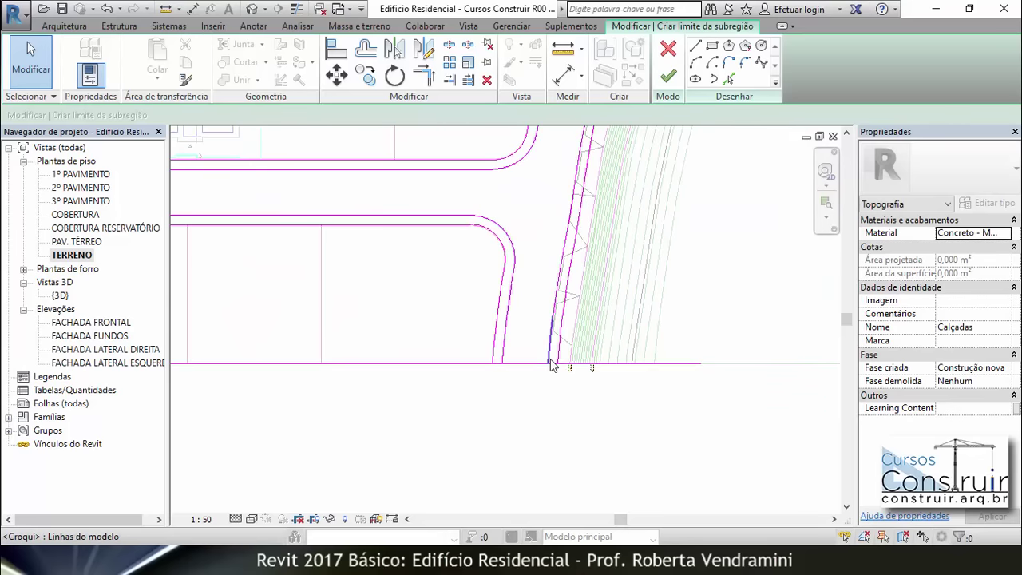
{"action": "scroll", "coordinate": [558, 417], "scroll_direction": "down", "scroll_amount": 3}
{"action": "scroll", "coordinate": [557, 421], "scroll_direction": "down", "scroll_amount": 2}
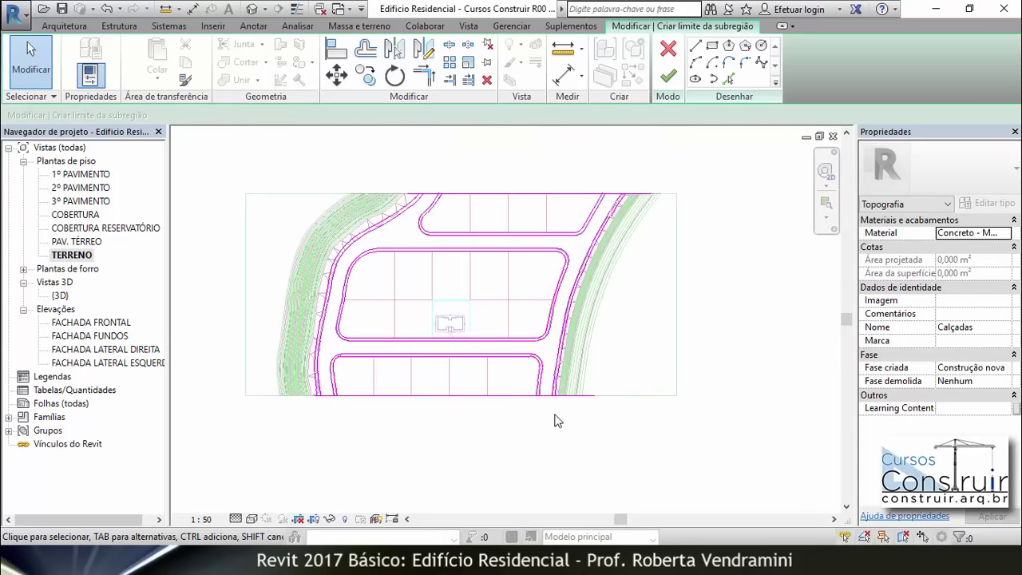
{"action": "scroll", "coordinate": [557, 421], "scroll_direction": "up", "scroll_amount": 2}
{"action": "scroll", "coordinate": [504, 167], "scroll_direction": "down", "scroll_amount": 2}
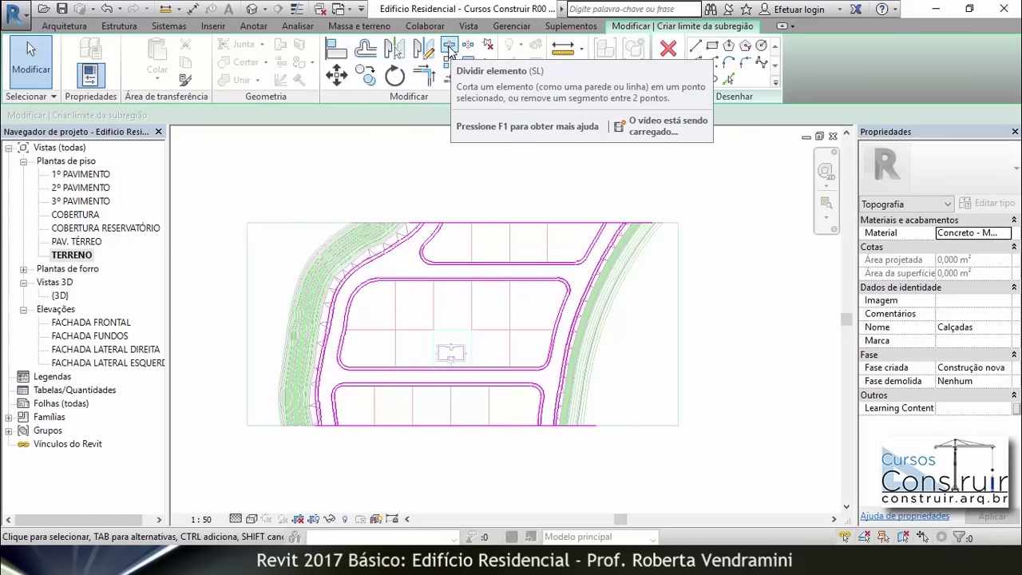
{"action": "mouse_move", "coordinate": [449, 46]}
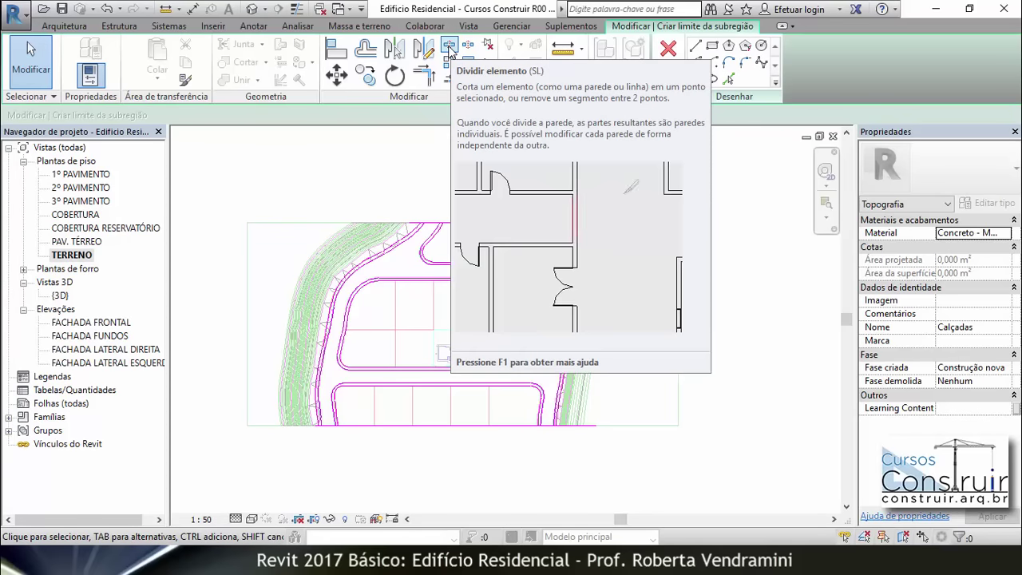
Split the top boundary line at the left road, a middle point and the right road edge.
{"action": "left_click", "coordinate": [449, 48]}
{"action": "scroll", "coordinate": [484, 229], "scroll_direction": "up", "scroll_amount": 2}
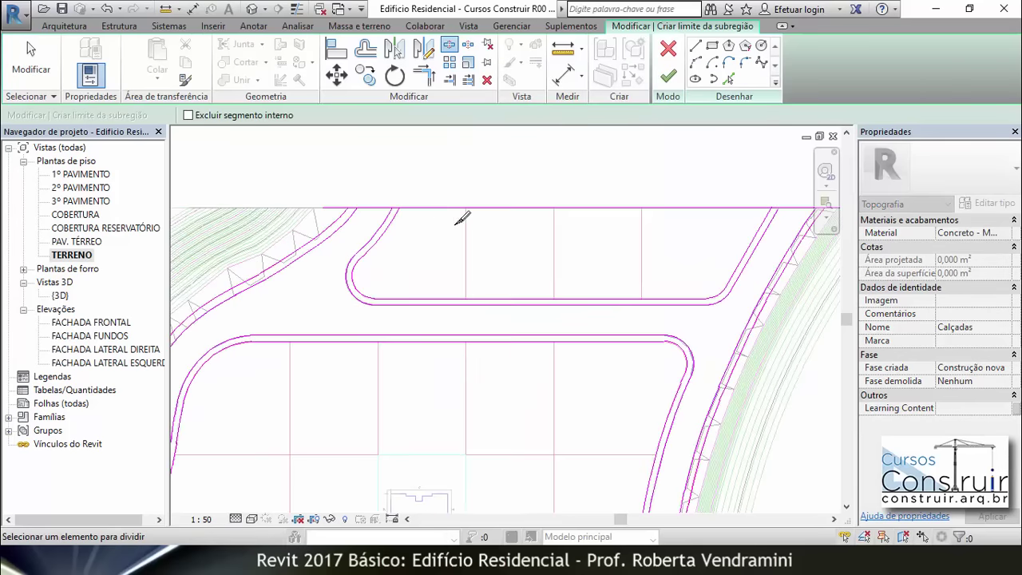
{"action": "scroll", "coordinate": [464, 219], "scroll_direction": "up", "scroll_amount": 2}
{"action": "scroll", "coordinate": [406, 192], "scroll_direction": "up", "scroll_amount": 2}
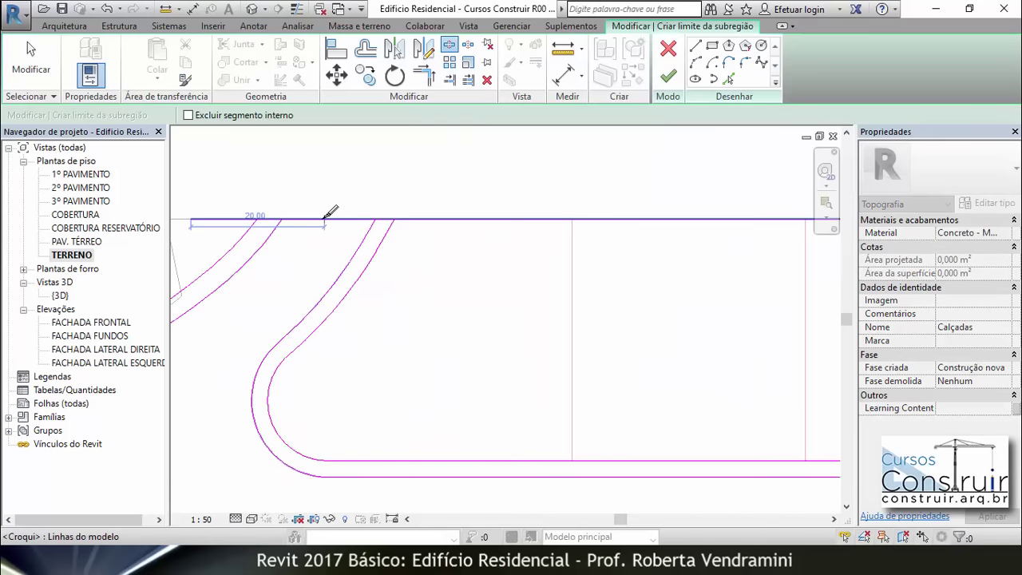
{"action": "left_click", "coordinate": [325, 218]}
{"action": "scroll", "coordinate": [345, 188], "scroll_direction": "down", "scroll_amount": 2}
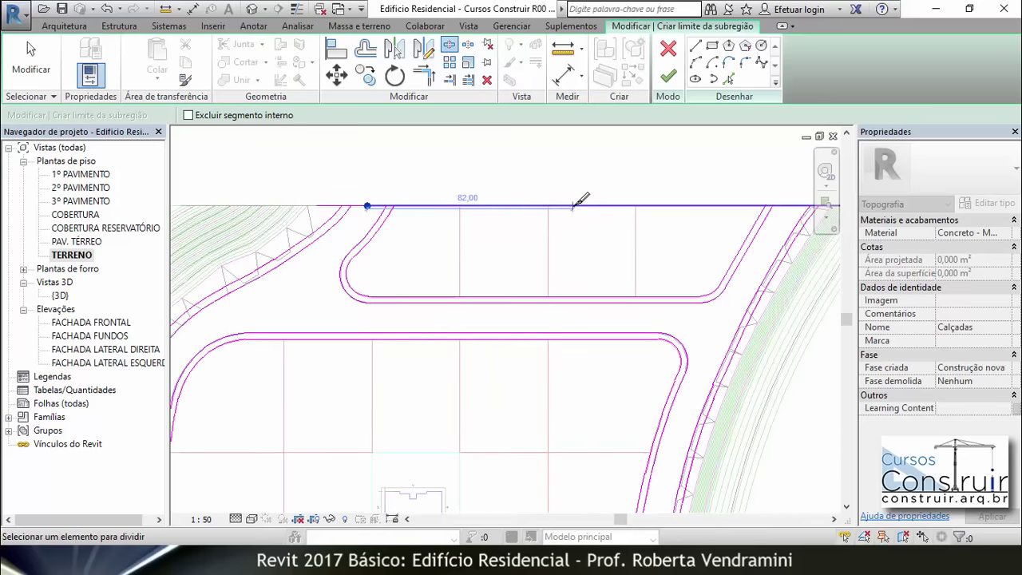
{"action": "left_click", "coordinate": [573, 206]}
{"action": "scroll", "coordinate": [468, 151], "scroll_direction": "up", "scroll_amount": 2}
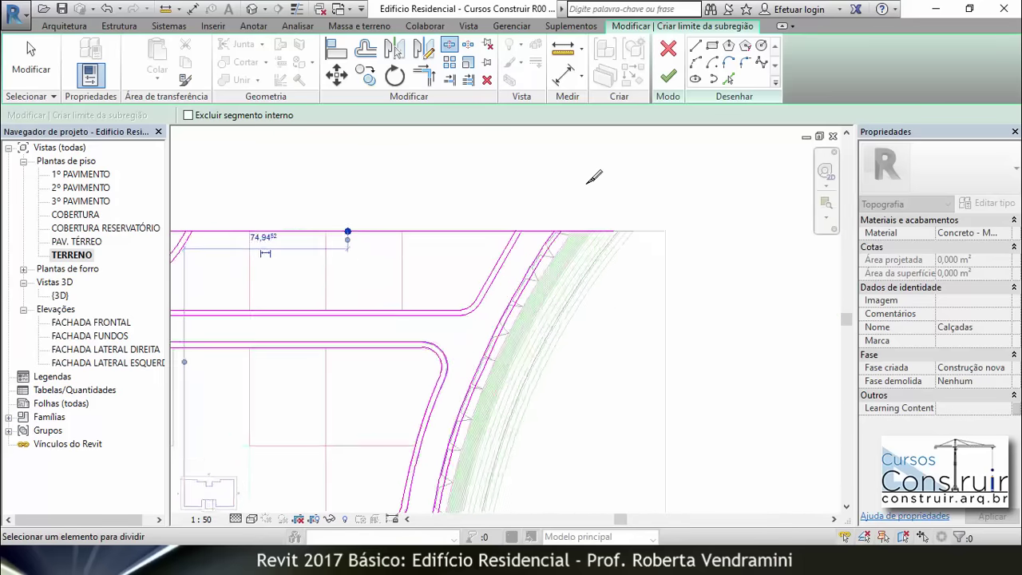
{"action": "middle_click_drag", "start_coordinate": [594, 173], "coordinate": [542, 221]}
{"action": "left_click", "coordinate": [519, 250]}
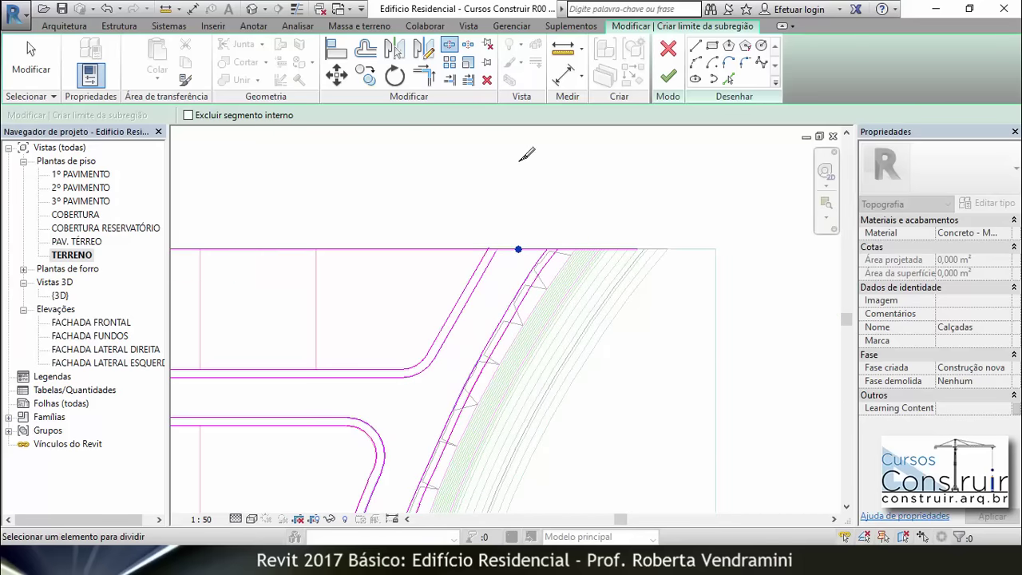
Split the bottom boundary line at three points where the curbs meet it.
{"action": "scroll", "coordinate": [612, 144], "scroll_direction": "down", "scroll_amount": 1}
{"action": "scroll", "coordinate": [611, 144], "scroll_direction": "down", "scroll_amount": 2}
{"action": "scroll", "coordinate": [612, 144], "scroll_direction": "down", "scroll_amount": 1}
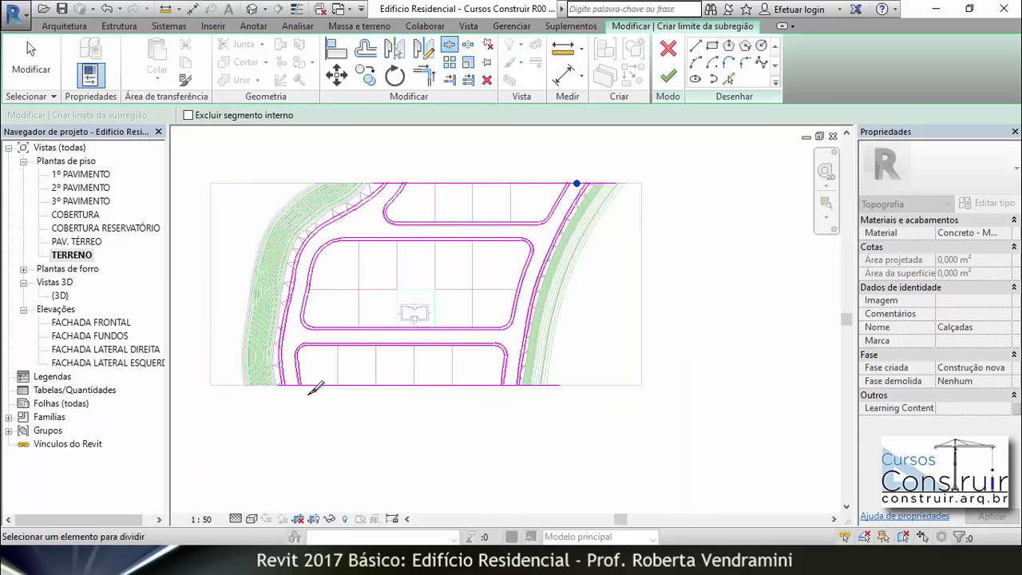
{"action": "scroll", "coordinate": [315, 389], "scroll_direction": "up", "scroll_amount": 2}
{"action": "scroll", "coordinate": [291, 382], "scroll_direction": "up", "scroll_amount": 1}
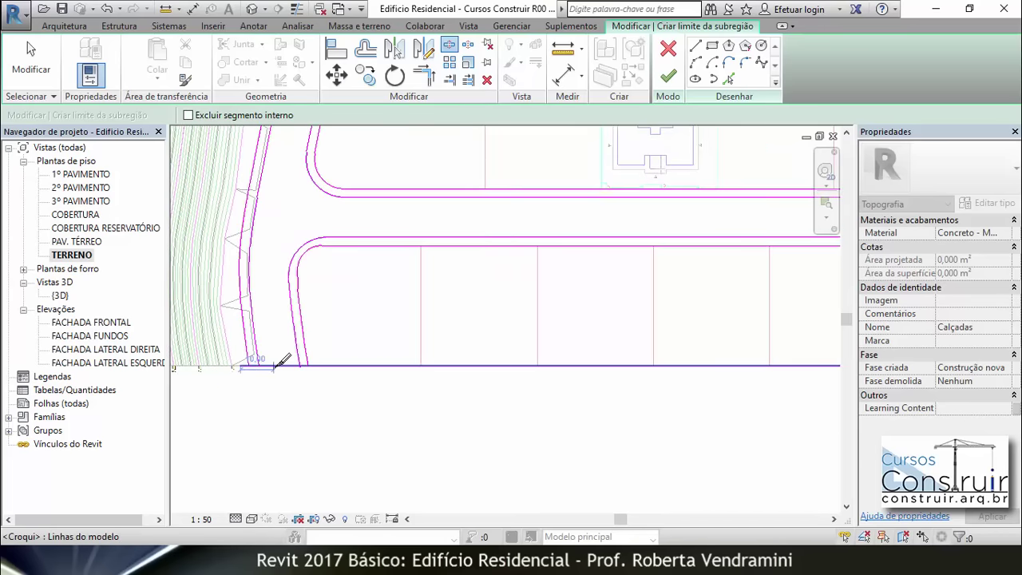
{"action": "left_click", "coordinate": [278, 366]}
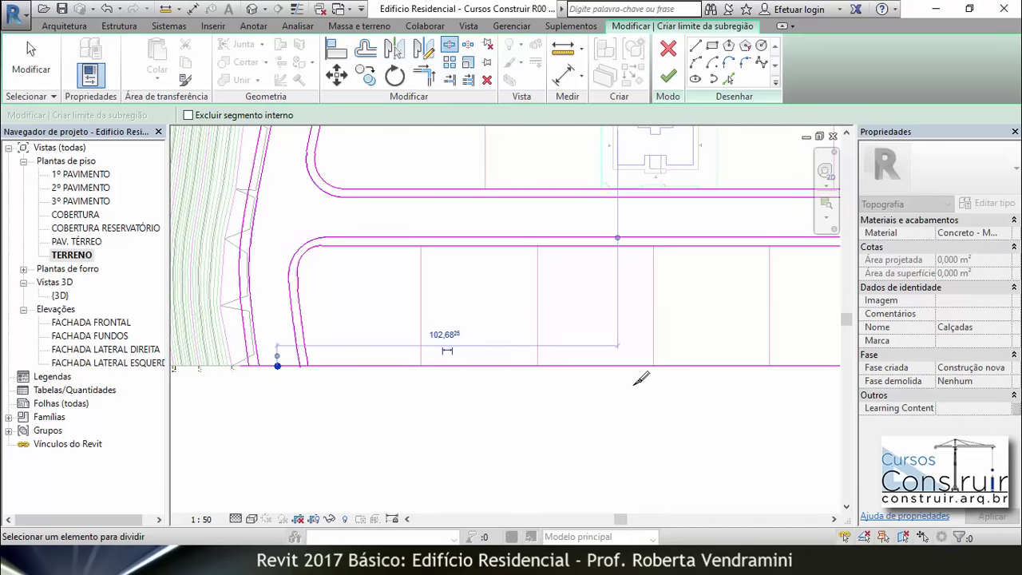
{"action": "left_click", "coordinate": [572, 366]}
{"action": "scroll", "coordinate": [271, 369], "scroll_direction": "down", "scroll_amount": 1}
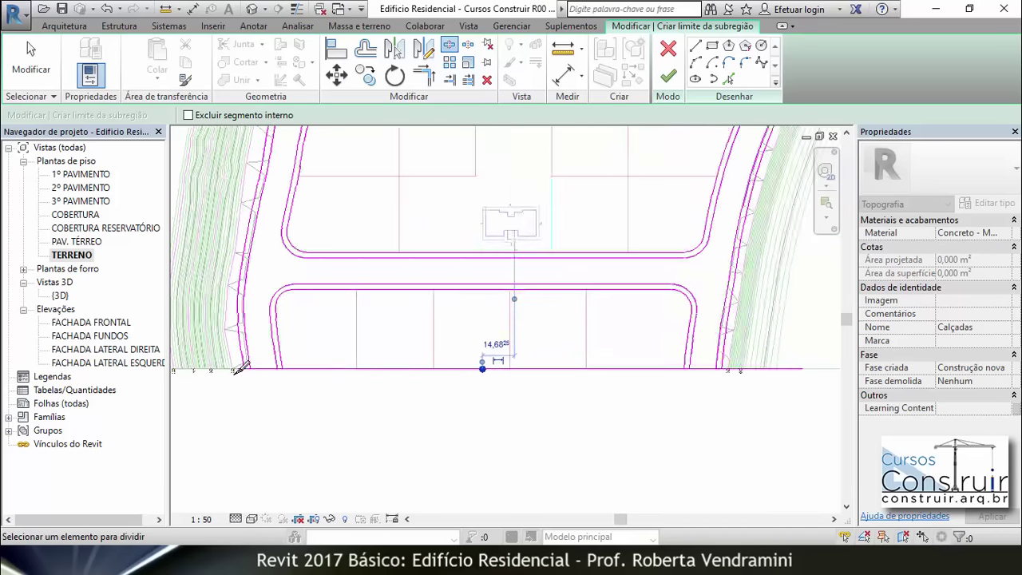
{"action": "scroll", "coordinate": [571, 393], "scroll_direction": "up", "scroll_amount": 1}
{"action": "scroll", "coordinate": [591, 376], "scroll_direction": "up", "scroll_amount": 1}
{"action": "scroll", "coordinate": [628, 359], "scroll_direction": "up", "scroll_amount": 1}
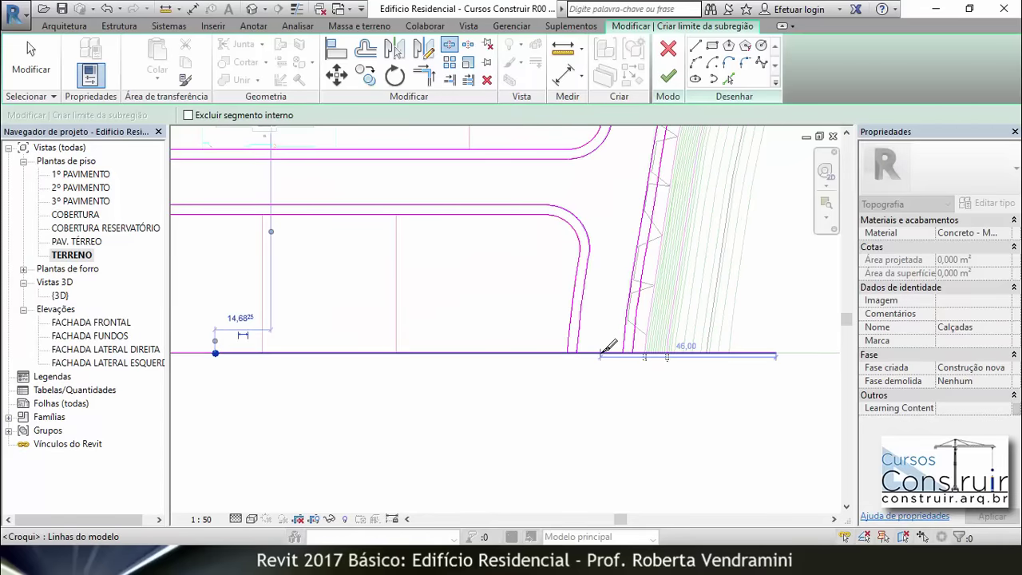
{"action": "left_click", "coordinate": [600, 353]}
{"action": "key", "text": "Escape"}
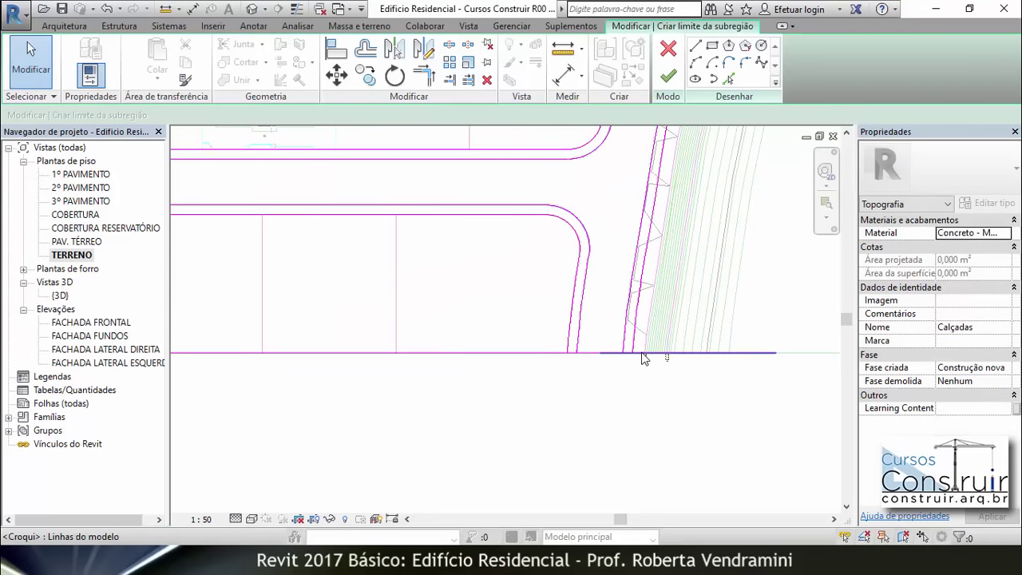
Zoom out, pan up to the sketch's top boundary, and zoom in near the road curbs.
{"action": "scroll", "coordinate": [535, 370], "scroll_direction": "down", "scroll_amount": 1}
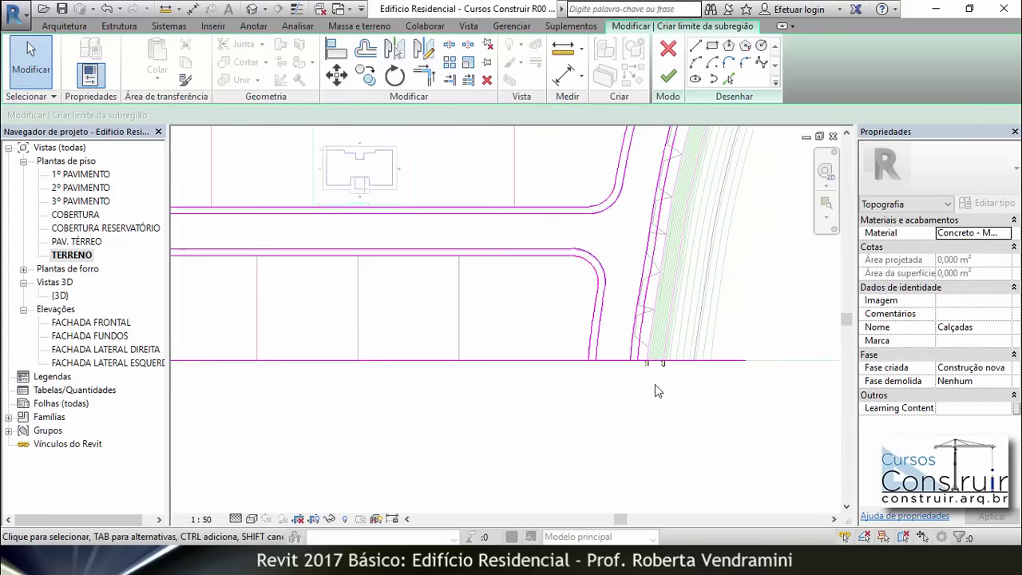
{"action": "scroll", "coordinate": [534, 370], "scroll_direction": "down", "scroll_amount": 1}
{"action": "scroll", "coordinate": [315, 419], "scroll_direction": "down", "scroll_amount": 1}
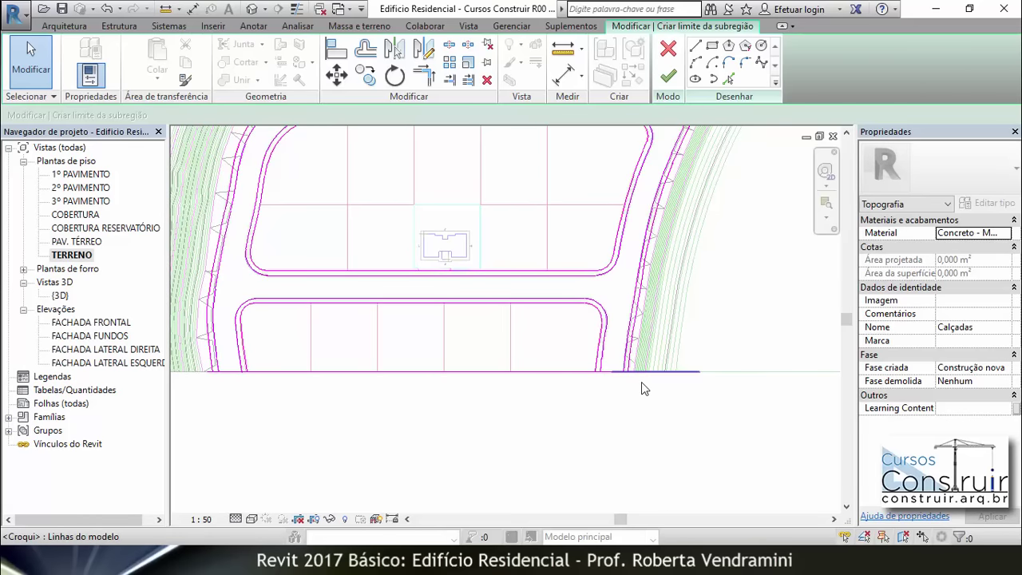
{"action": "middle_click_drag", "start_coordinate": [646, 389], "coordinate": [651, 304]}
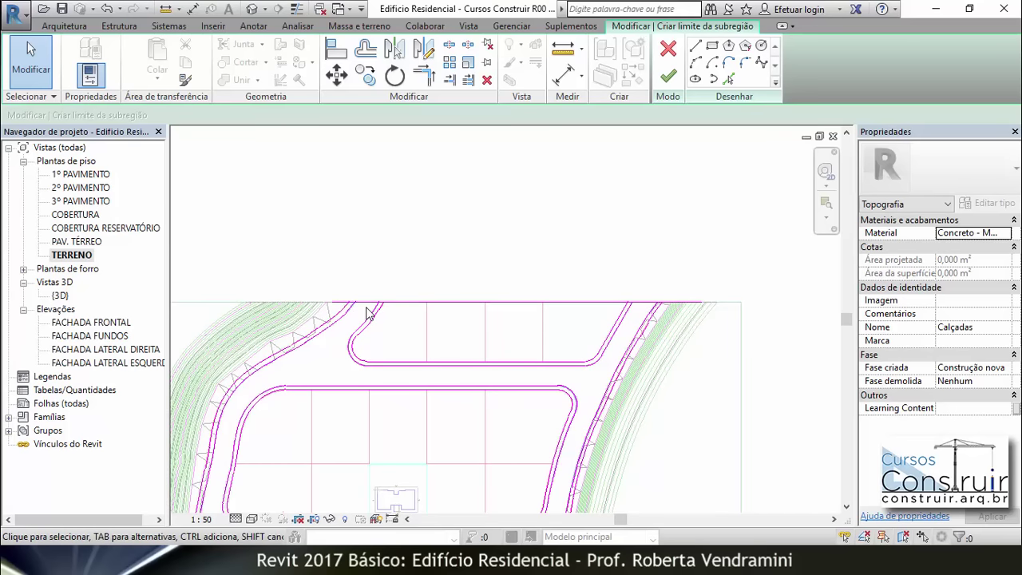
{"action": "scroll", "coordinate": [354, 311], "scroll_direction": "up", "scroll_amount": 3}
{"action": "scroll", "coordinate": [354, 304], "scroll_direction": "up", "scroll_amount": 2}
{"action": "scroll", "coordinate": [334, 302], "scroll_direction": "up", "scroll_amount": 2}
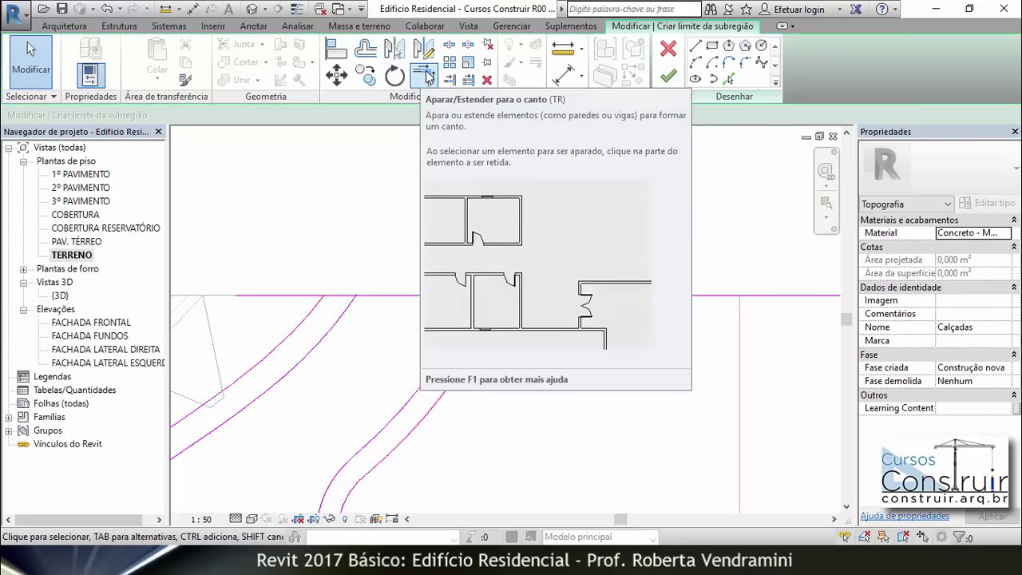
Trim the top boundary line into corners with the left and right curb curves.
{"action": "left_click", "coordinate": [427, 76]}
{"action": "scroll", "coordinate": [376, 274], "scroll_direction": "up", "scroll_amount": 1}
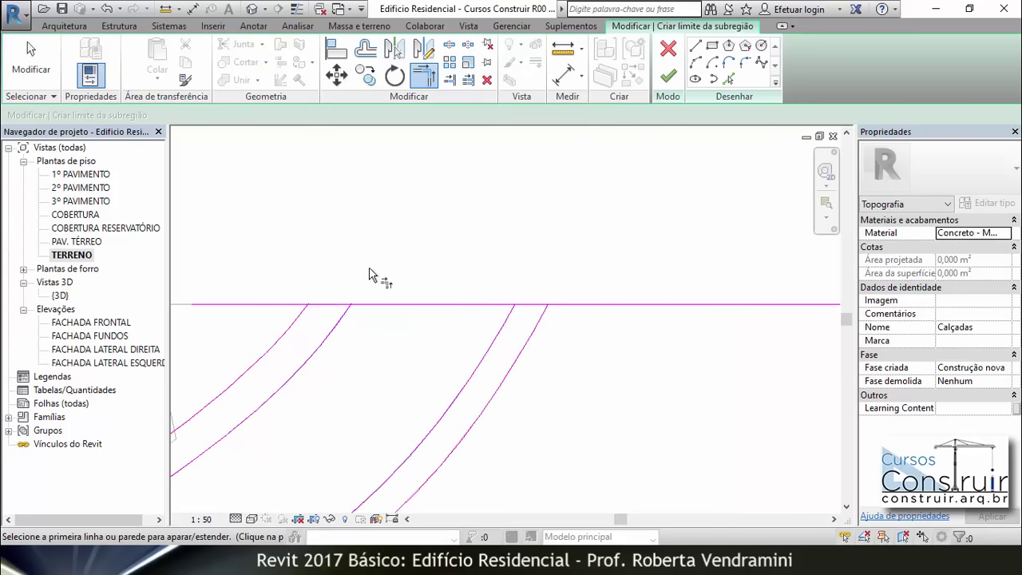
{"action": "left_click", "coordinate": [308, 314]}
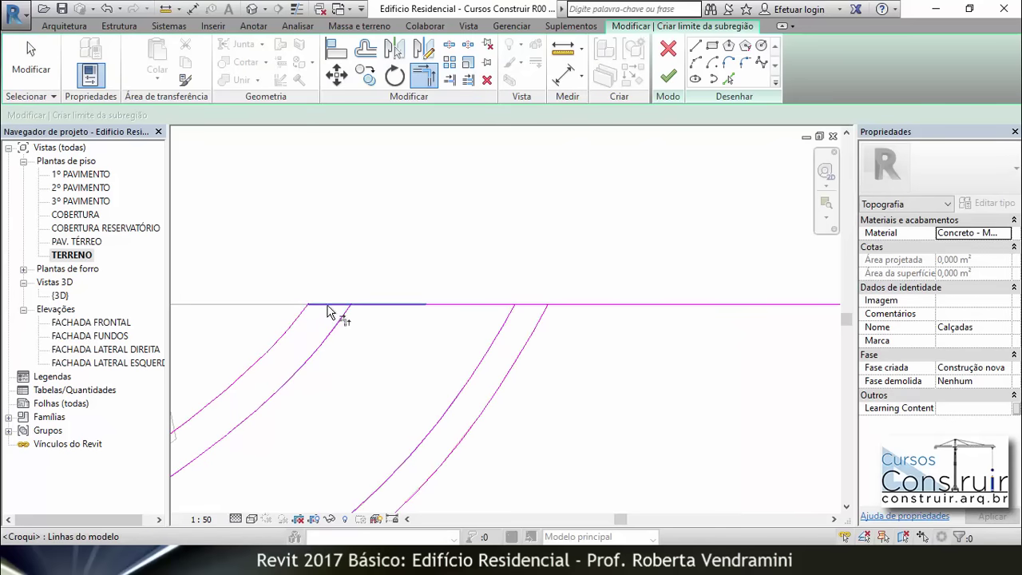
{"action": "left_click", "coordinate": [343, 313]}
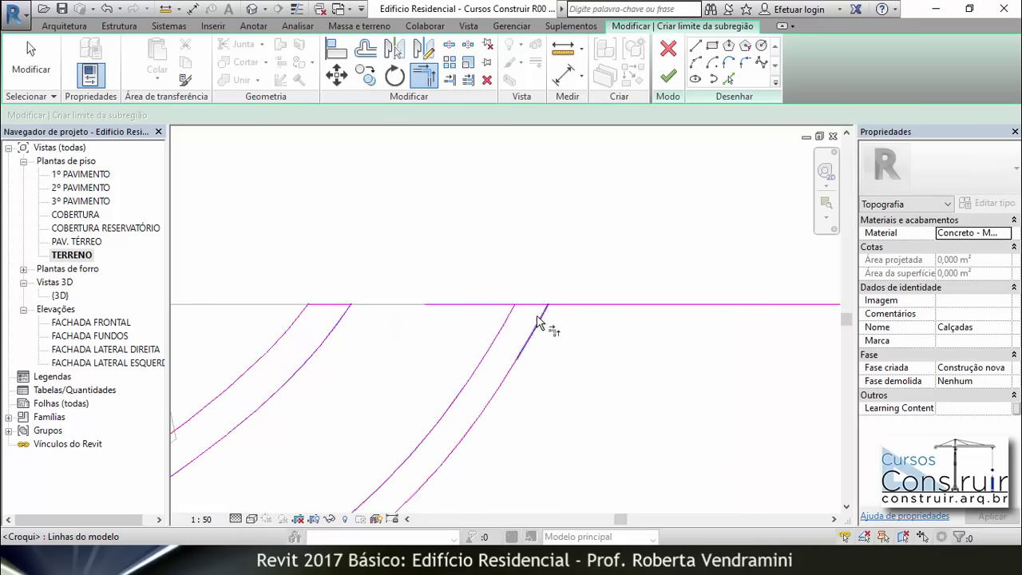
{"action": "left_click", "coordinate": [535, 313]}
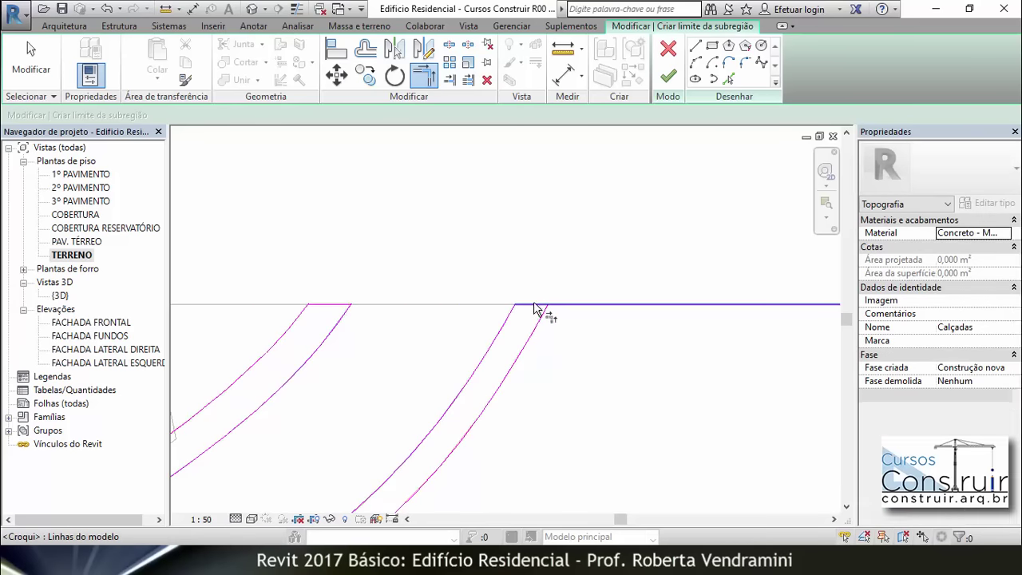
{"action": "left_click", "coordinate": [537, 314]}
At the right road corner, join the top line and the left diagonal curb into a corner.
{"action": "scroll", "coordinate": [302, 274], "scroll_direction": "down", "scroll_amount": 1}
{"action": "scroll", "coordinate": [303, 275], "scroll_direction": "down", "scroll_amount": 2}
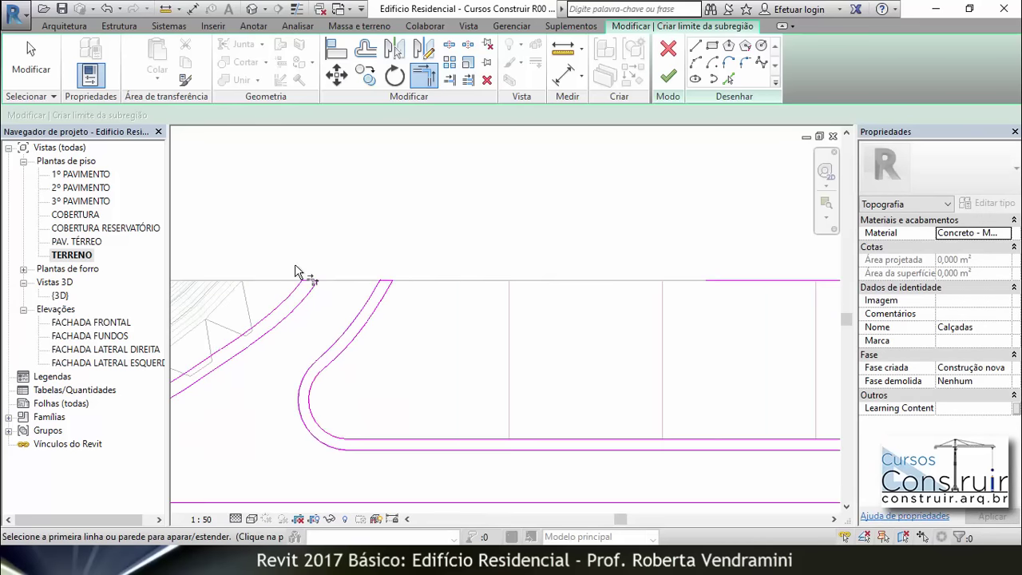
{"action": "middle_click_drag", "start_coordinate": [297, 266], "coordinate": [479, 263]}
{"action": "scroll", "coordinate": [491, 257], "scroll_direction": "up", "scroll_amount": 2}
{"action": "scroll", "coordinate": [490, 257], "scroll_direction": "up", "scroll_amount": 2}
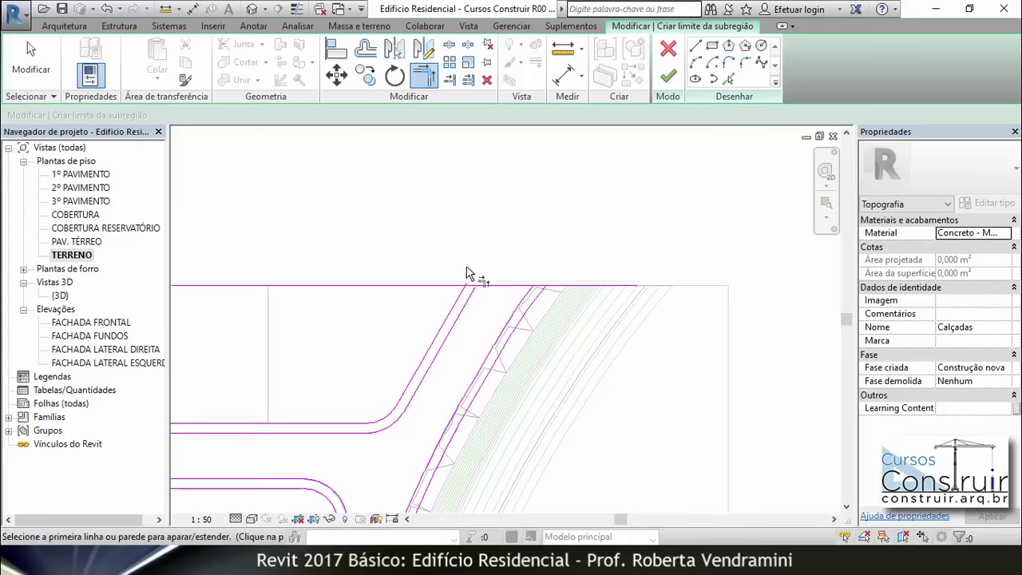
{"action": "scroll", "coordinate": [475, 274], "scroll_direction": "up", "scroll_amount": 2}
{"action": "left_click", "coordinate": [468, 313]}
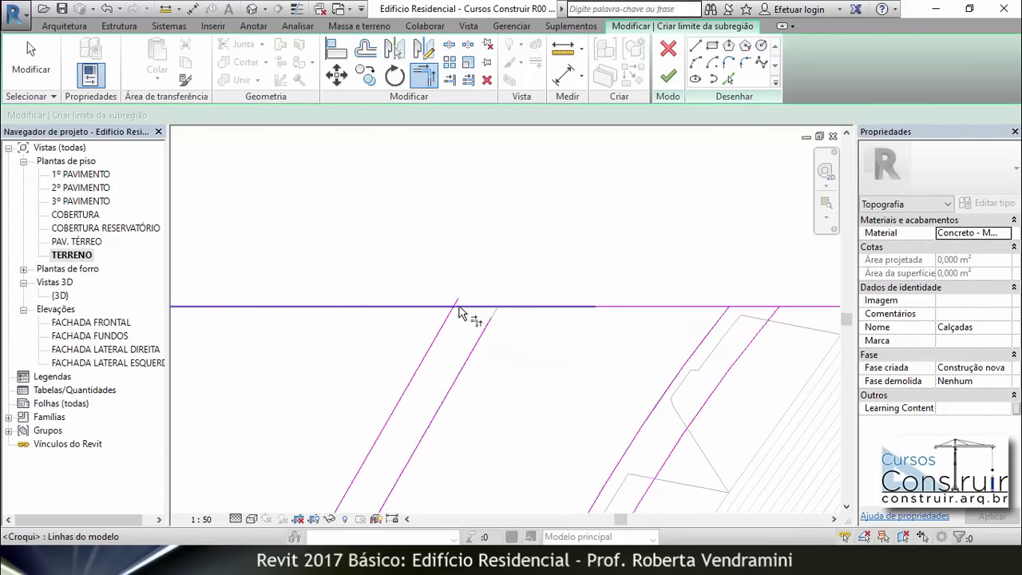
{"action": "left_click", "coordinate": [453, 315]}
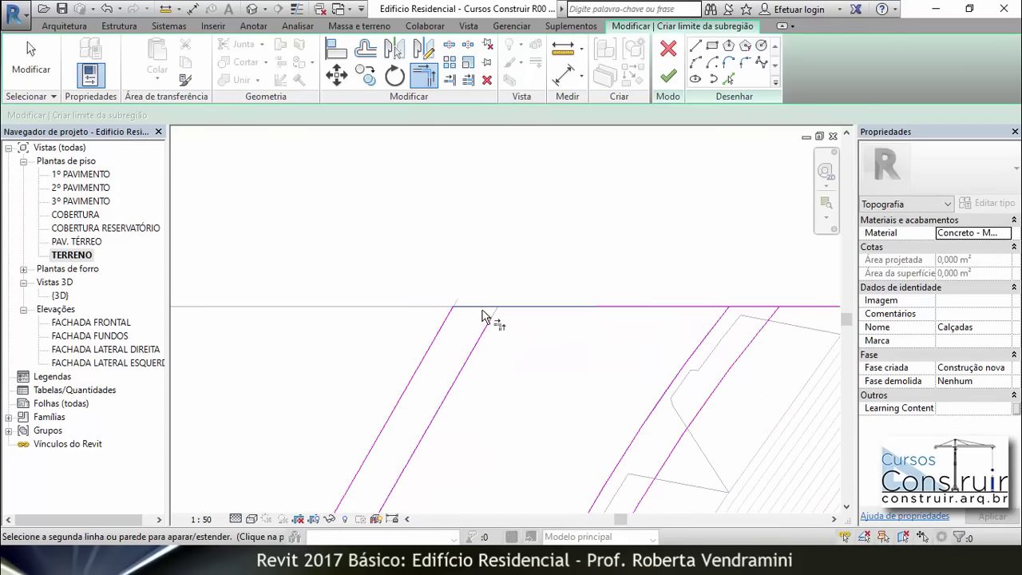
Corner both parts of the top line with the diagonal curb lines.
{"action": "scroll", "coordinate": [515, 324], "scroll_direction": "up", "scroll_amount": 5}
{"action": "scroll", "coordinate": [450, 340], "scroll_direction": "down", "scroll_amount": 2}
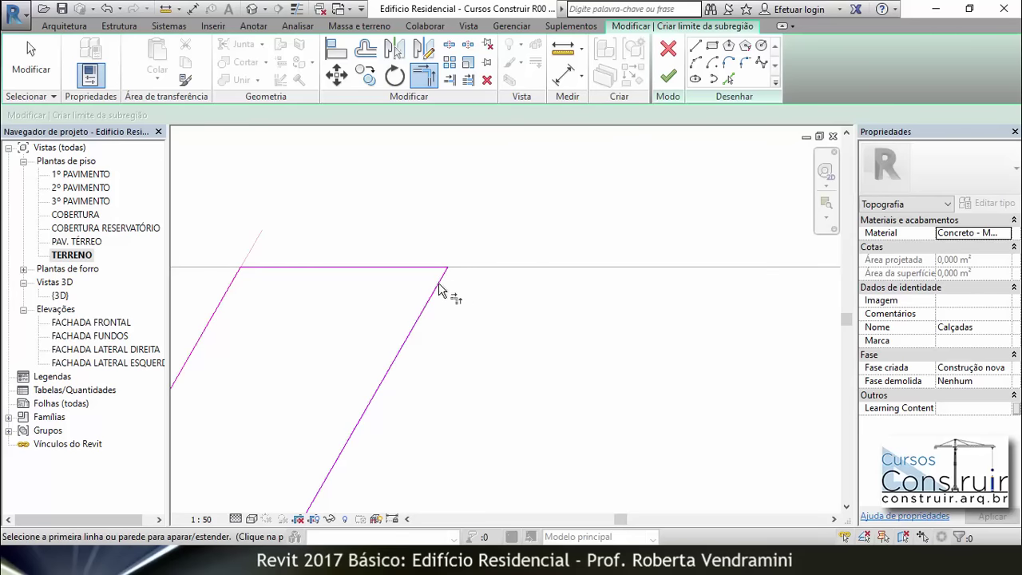
{"action": "scroll", "coordinate": [336, 222], "scroll_direction": "down", "scroll_amount": 5}
{"action": "scroll", "coordinate": [624, 224], "scroll_direction": "up", "scroll_amount": 2}
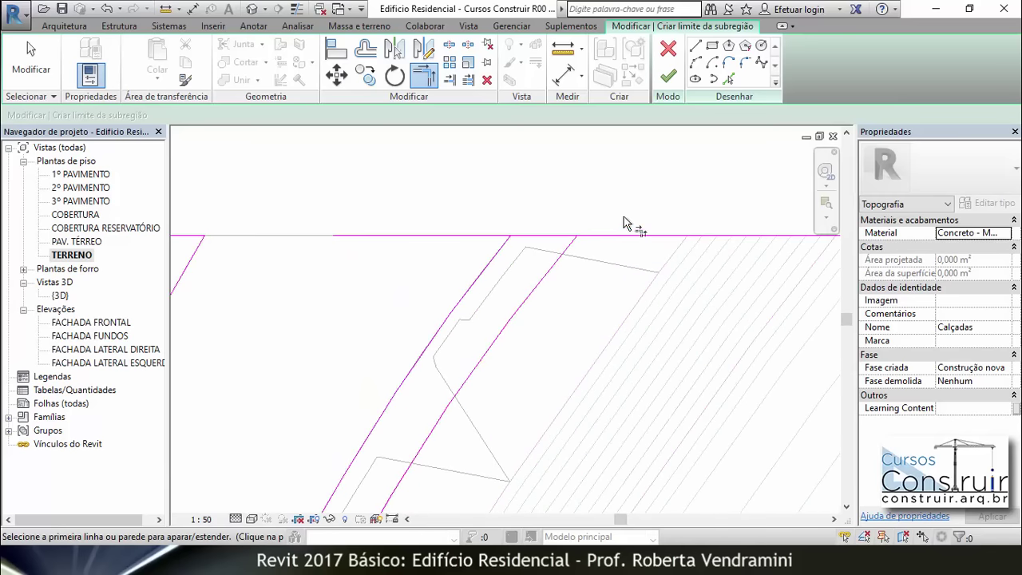
{"action": "left_click", "coordinate": [531, 237]}
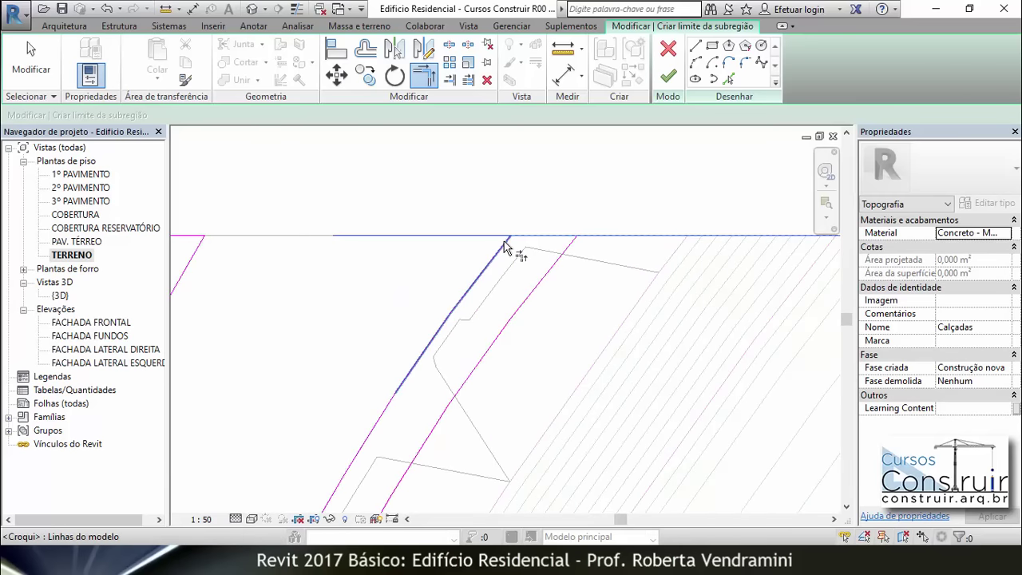
{"action": "left_click", "coordinate": [502, 249]}
{"action": "left_click", "coordinate": [546, 237]}
{"action": "left_click", "coordinate": [567, 250]}
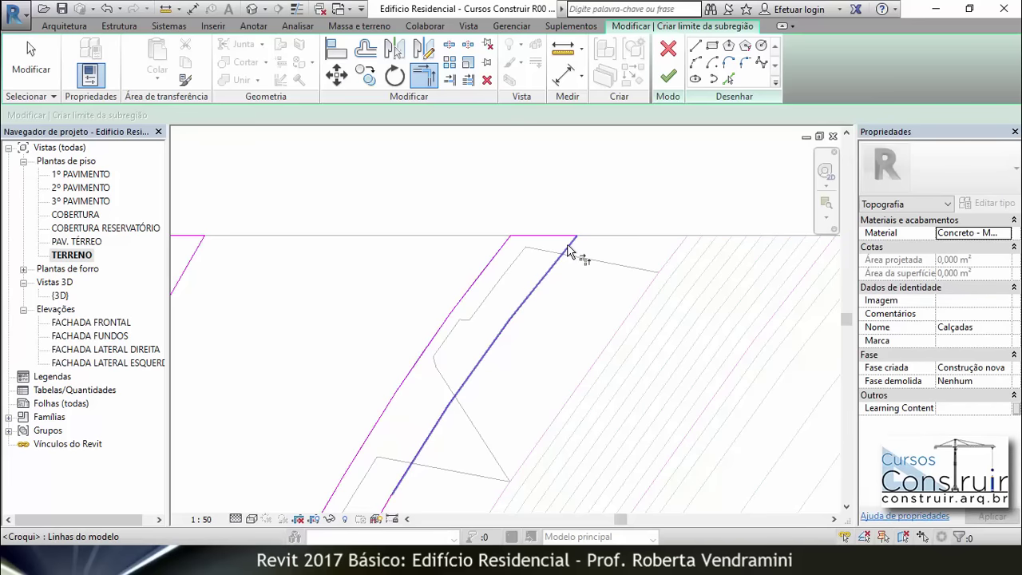
{"action": "scroll", "coordinate": [559, 215], "scroll_direction": "down", "scroll_amount": 3}
Join the sloped curb line and the bottom boundary line into a corner.
{"action": "scroll", "coordinate": [565, 231], "scroll_direction": "down", "scroll_amount": 2}
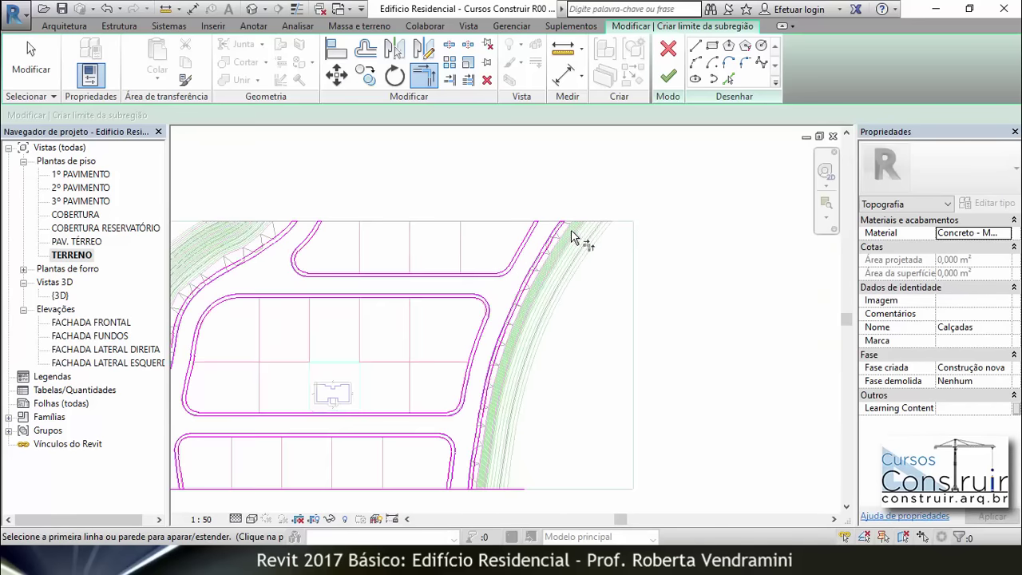
{"action": "scroll", "coordinate": [589, 233], "scroll_direction": "down", "scroll_amount": 2}
{"action": "scroll", "coordinate": [520, 410], "scroll_direction": "up", "scroll_amount": 4}
{"action": "scroll", "coordinate": [484, 408], "scroll_direction": "up", "scroll_amount": 2}
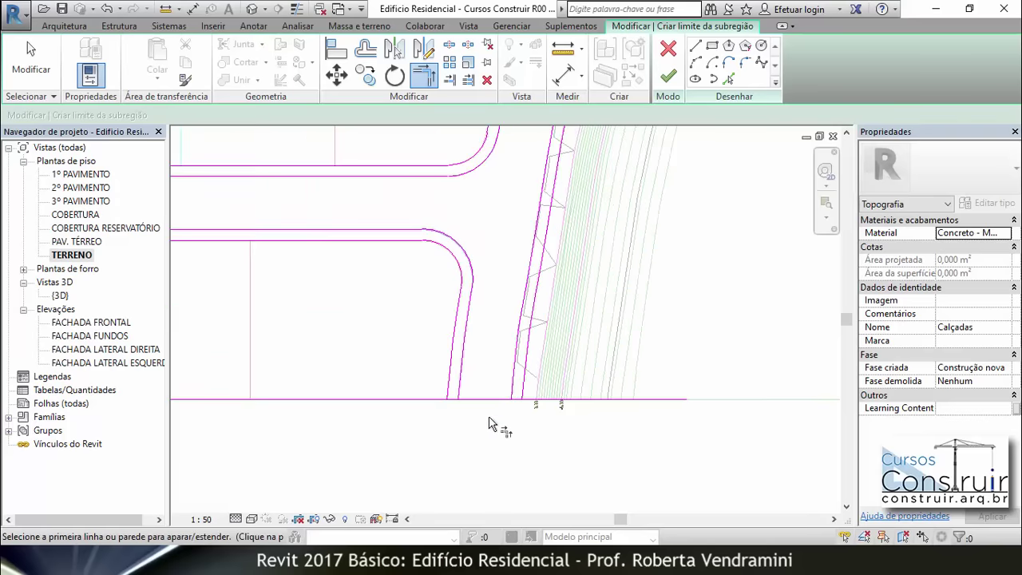
{"action": "scroll", "coordinate": [519, 420], "scroll_direction": "up", "scroll_amount": 2}
{"action": "scroll", "coordinate": [527, 416], "scroll_direction": "up", "scroll_amount": 2}
{"action": "scroll", "coordinate": [489, 400], "scroll_direction": "up", "scroll_amount": 2}
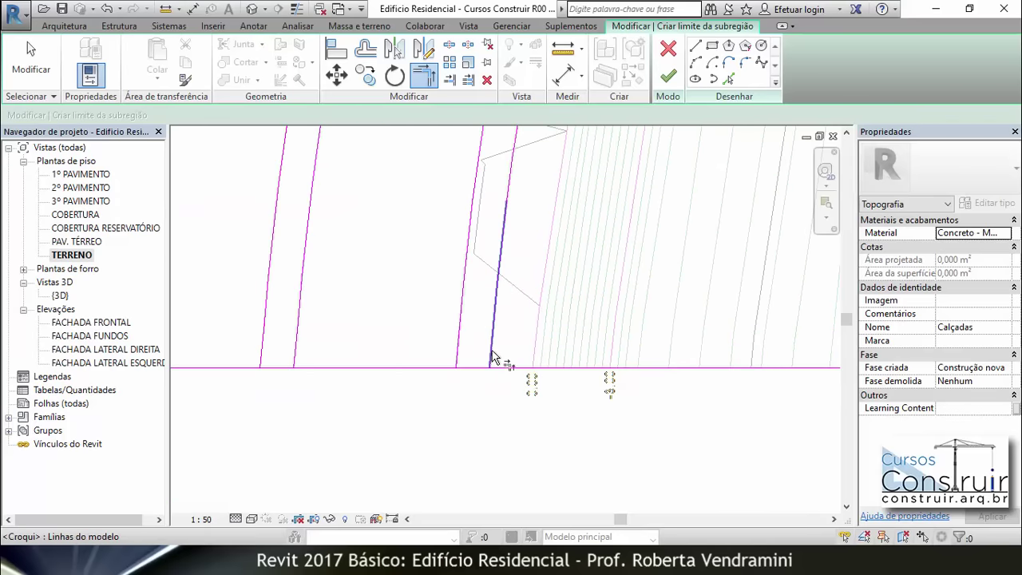
{"action": "left_click", "coordinate": [493, 356]}
{"action": "left_click", "coordinate": [484, 377]}
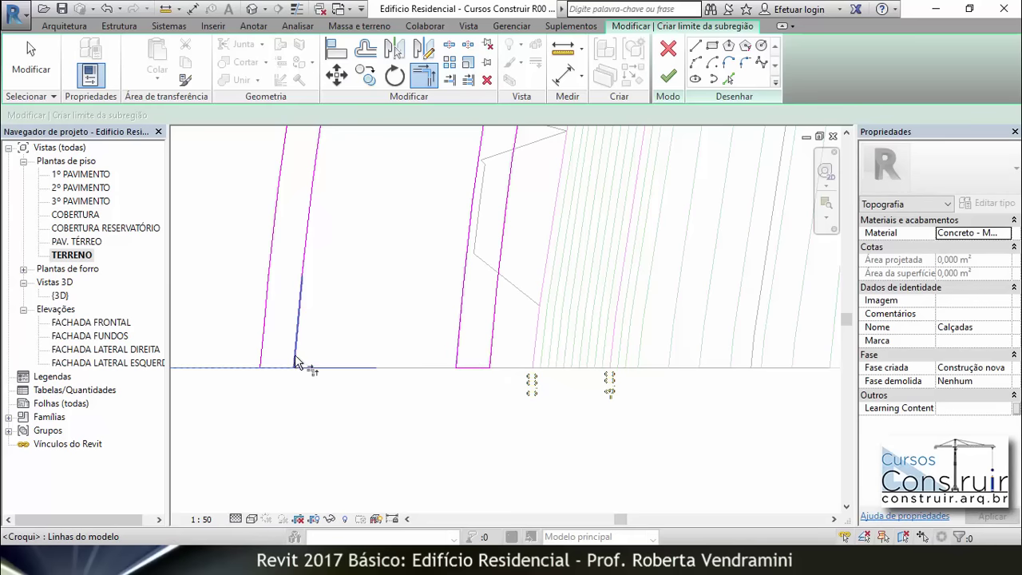
Trim the left sloped line into a corner with the bottom edge.
{"action": "left_click", "coordinate": [269, 368]}
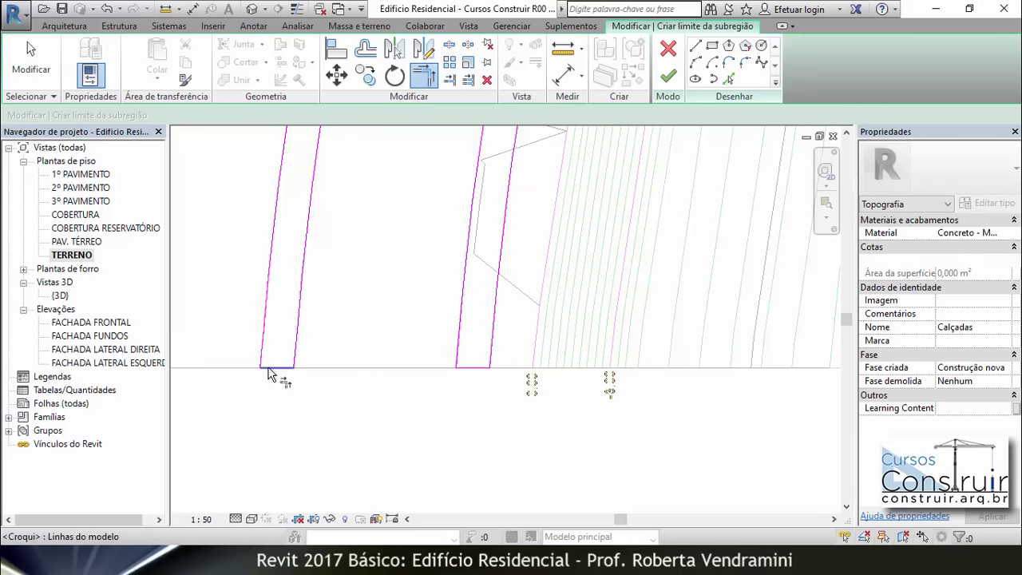
{"action": "scroll", "coordinate": [608, 423], "scroll_direction": "down", "scroll_amount": 2}
{"action": "scroll", "coordinate": [601, 426], "scroll_direction": "down", "scroll_amount": 2}
{"action": "scroll", "coordinate": [597, 426], "scroll_direction": "down", "scroll_amount": 2}
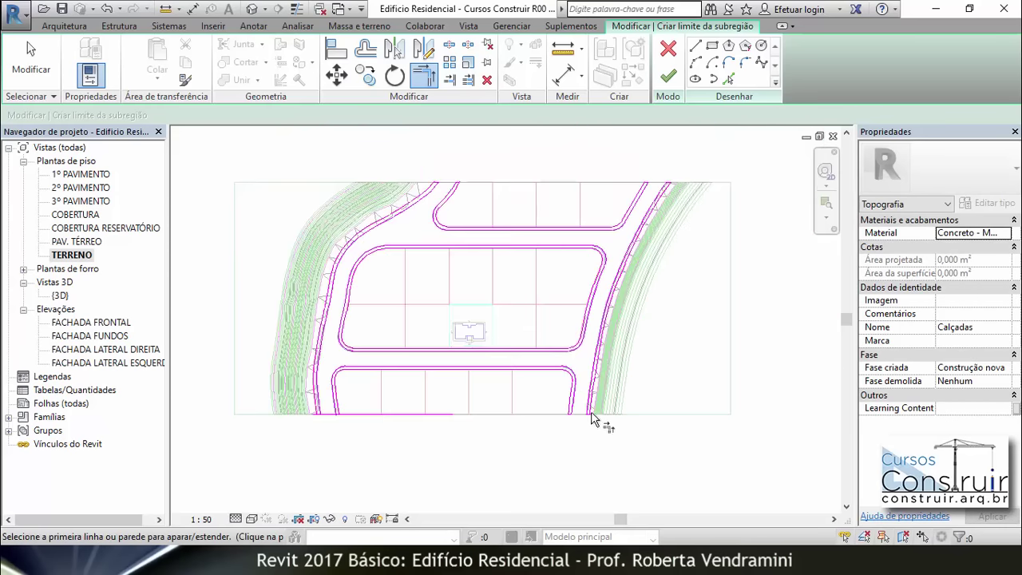
{"action": "scroll", "coordinate": [328, 418], "scroll_direction": "up", "scroll_amount": 2}
{"action": "scroll", "coordinate": [317, 412], "scroll_direction": "up", "scroll_amount": 2}
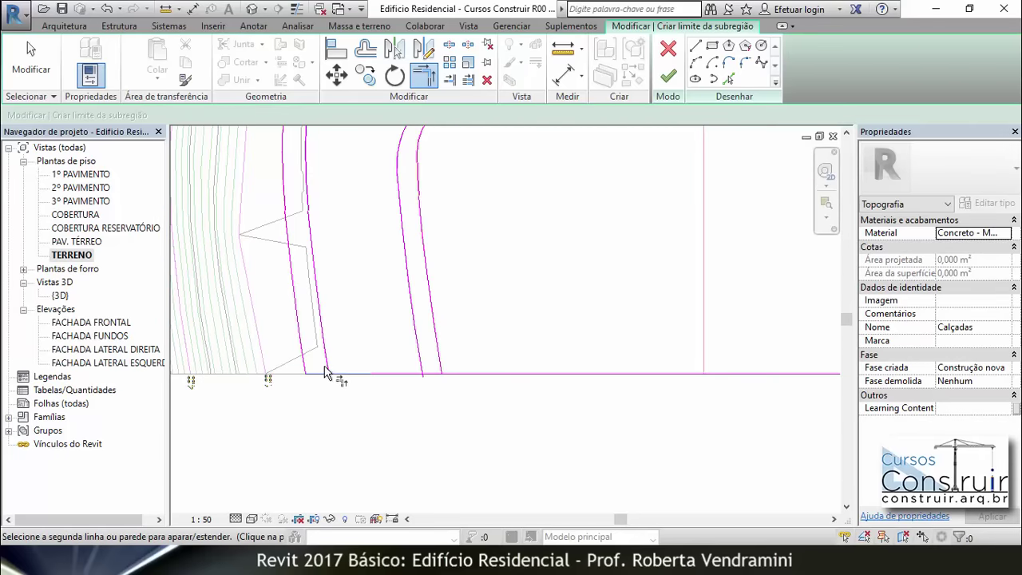
{"action": "left_click", "coordinate": [325, 372]}
Corner the curved line with the bottom boundary line and stop trimming.
{"action": "left_click", "coordinate": [428, 374]}
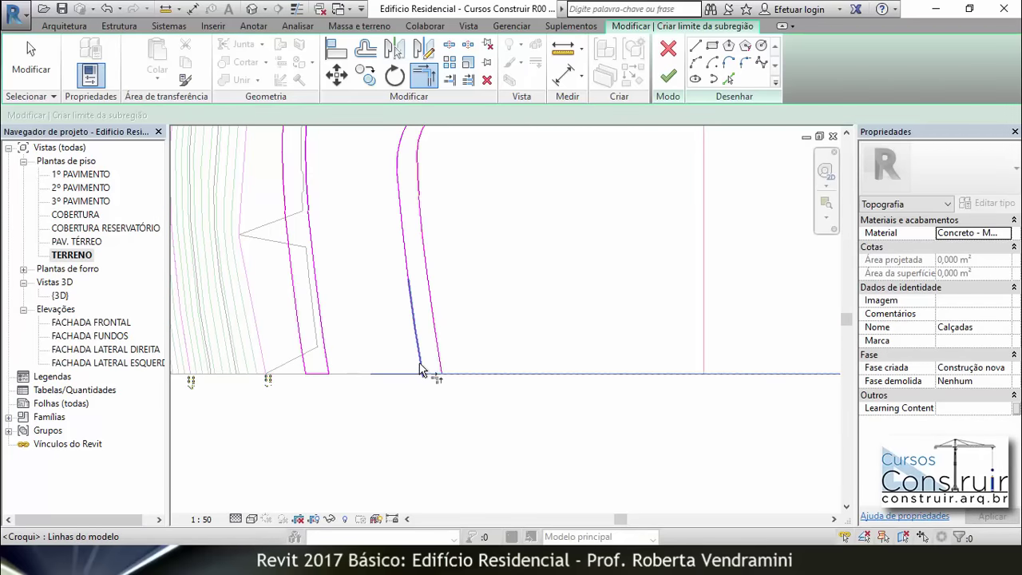
{"action": "left_click", "coordinate": [437, 375]}
{"action": "scroll", "coordinate": [372, 403], "scroll_direction": "down", "scroll_amount": 3}
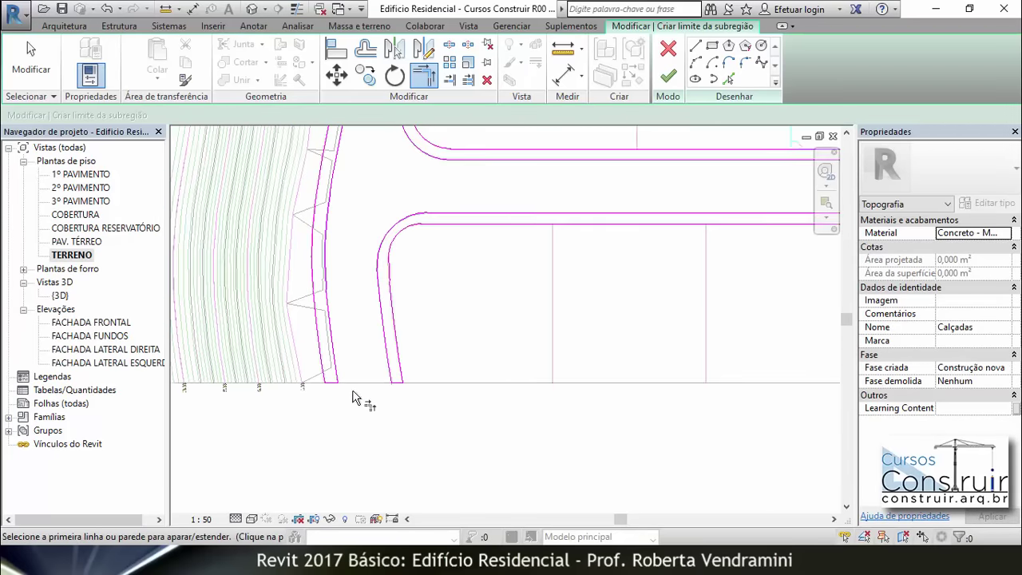
{"action": "scroll", "coordinate": [355, 397], "scroll_direction": "down", "scroll_amount": 2}
{"action": "scroll", "coordinate": [355, 397], "scroll_direction": "down", "scroll_amount": 1}
{"action": "scroll", "coordinate": [402, 319], "scroll_direction": "up", "scroll_amount": 1}
{"action": "scroll", "coordinate": [402, 319], "scroll_direction": "up", "scroll_amount": 1}
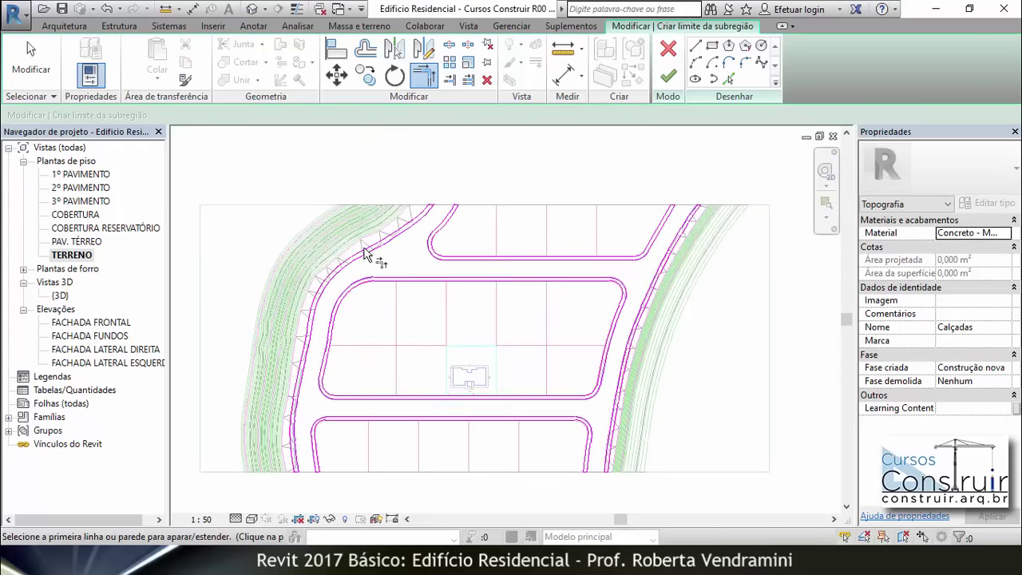
{"action": "key", "text": "Escape"}
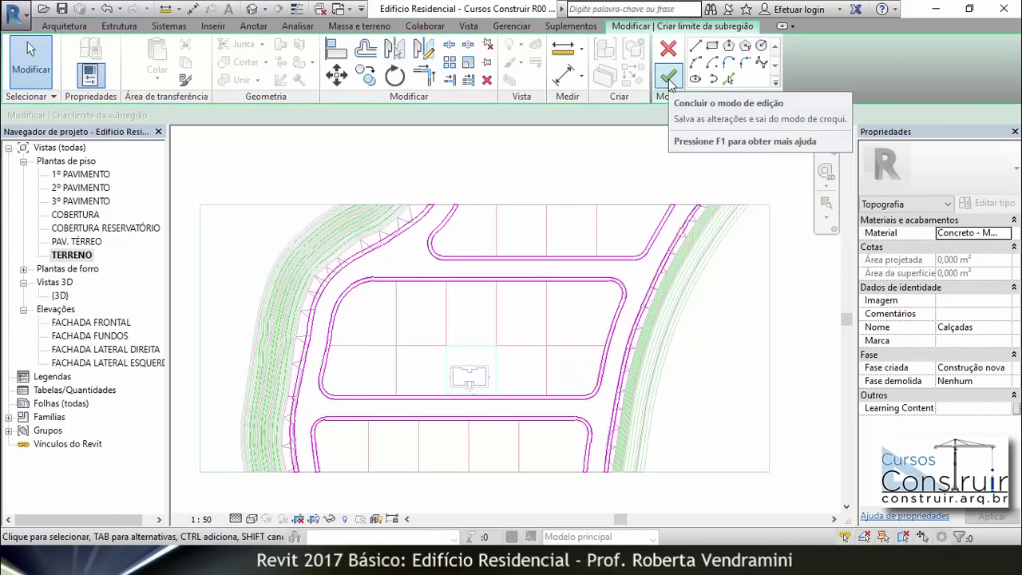
Finish the sketch to create the 3751.706 m² Calçadas subregion, then open the visual style list.
{"action": "left_click", "coordinate": [669, 80]}
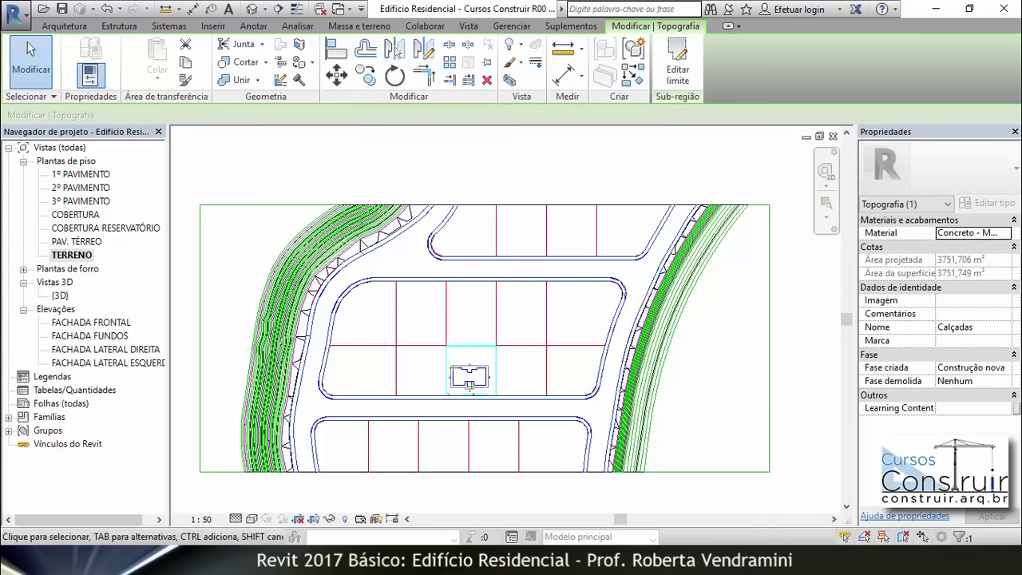
{"action": "left_click", "coordinate": [252, 520]}
Display the TERRENO plan shaded, deselect the subregion, and zoom to inspect the sidewalk bands.
{"action": "left_click", "coordinate": [260, 489]}
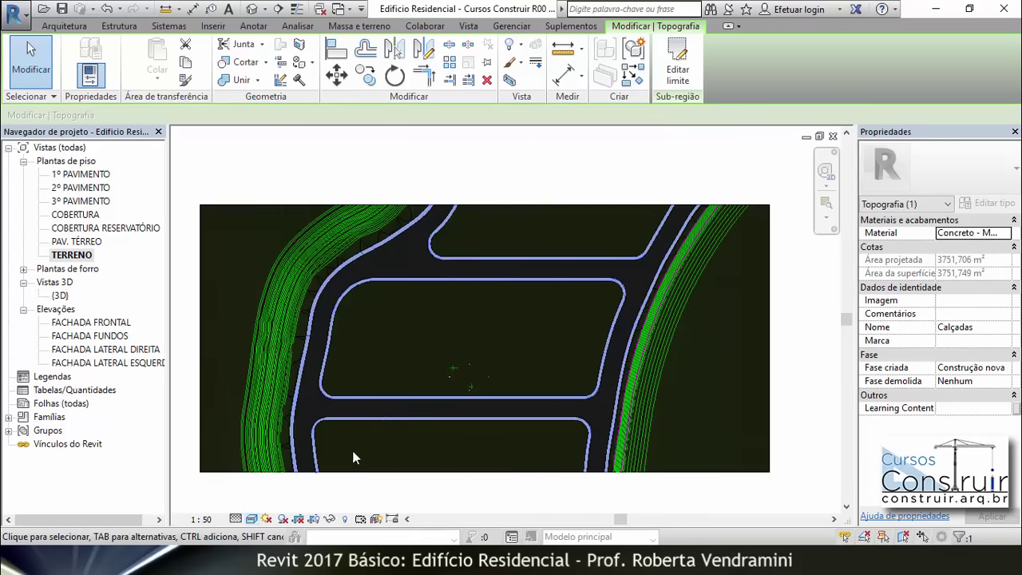
{"action": "scroll", "coordinate": [353, 458], "scroll_direction": "up", "scroll_amount": 3}
{"action": "scroll", "coordinate": [312, 355], "scroll_direction": "up", "scroll_amount": 2}
{"action": "scroll", "coordinate": [327, 359], "scroll_direction": "up", "scroll_amount": 2}
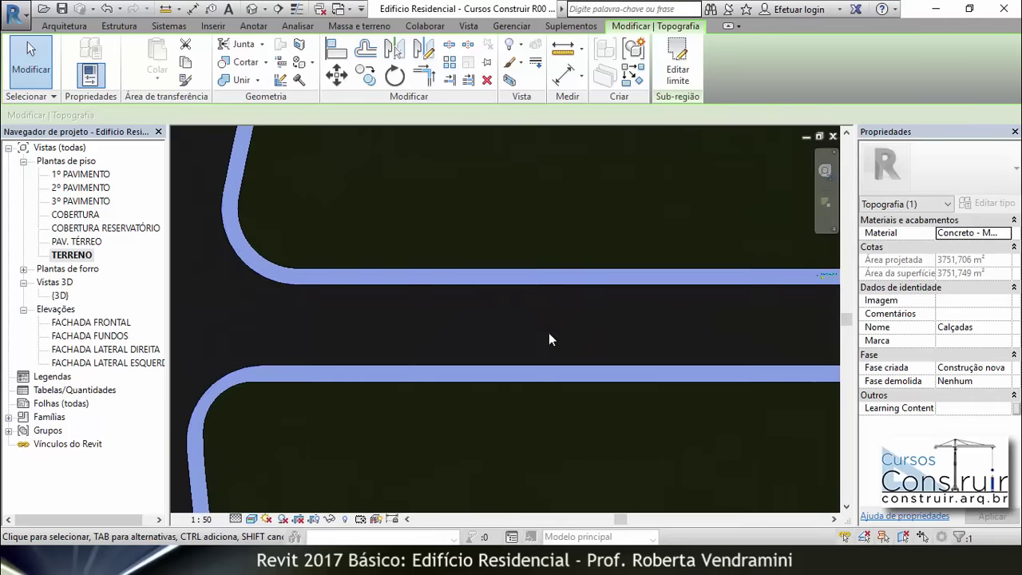
{"action": "scroll", "coordinate": [303, 319], "scroll_direction": "up", "scroll_amount": 2}
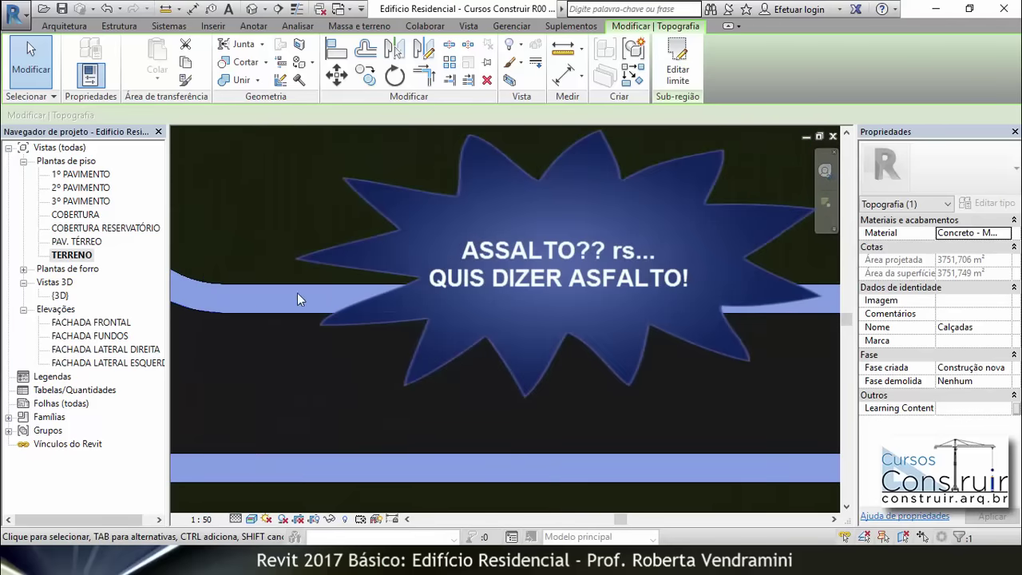
{"action": "scroll", "coordinate": [387, 389], "scroll_direction": "down", "scroll_amount": 2}
{"action": "scroll", "coordinate": [390, 392], "scroll_direction": "down", "scroll_amount": 2}
{"action": "scroll", "coordinate": [392, 392], "scroll_direction": "down", "scroll_amount": 2}
{"action": "left_click", "coordinate": [221, 155]}
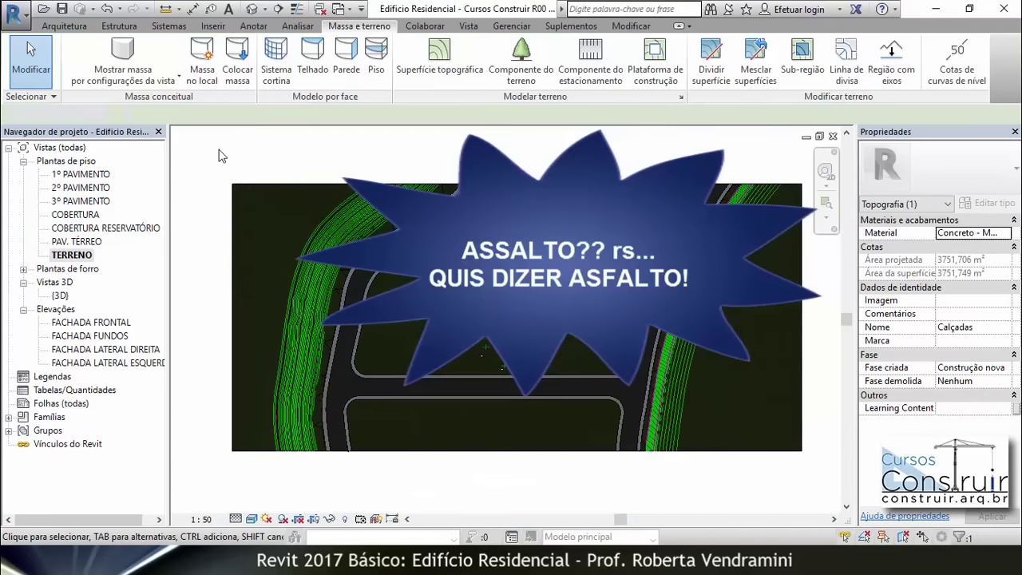
{"action": "scroll", "coordinate": [561, 212], "scroll_direction": "up", "scroll_amount": 2}
{"action": "scroll", "coordinate": [448, 294], "scroll_direction": "up", "scroll_amount": 1}
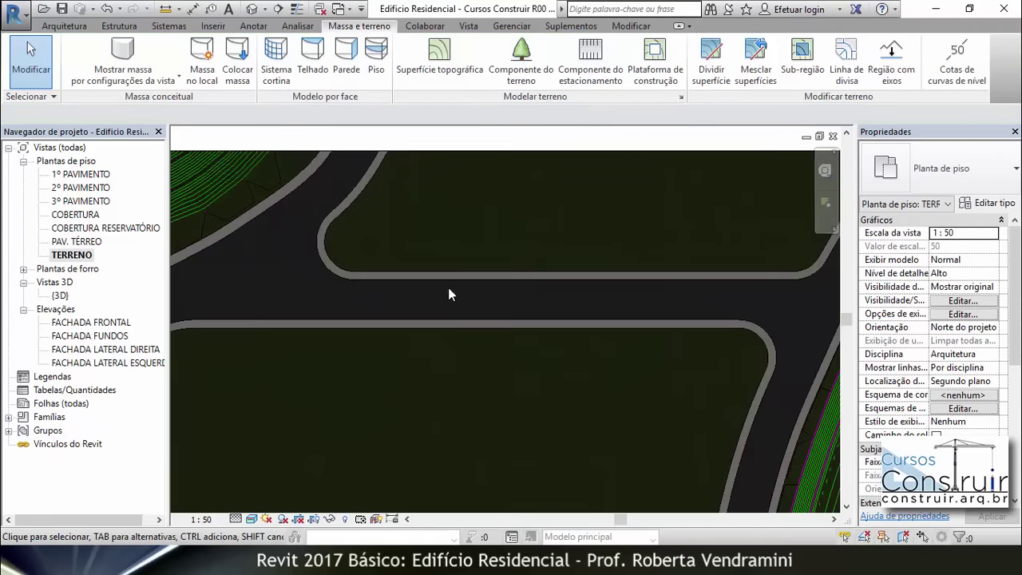
{"action": "scroll", "coordinate": [407, 352], "scroll_direction": "down", "scroll_amount": 2}
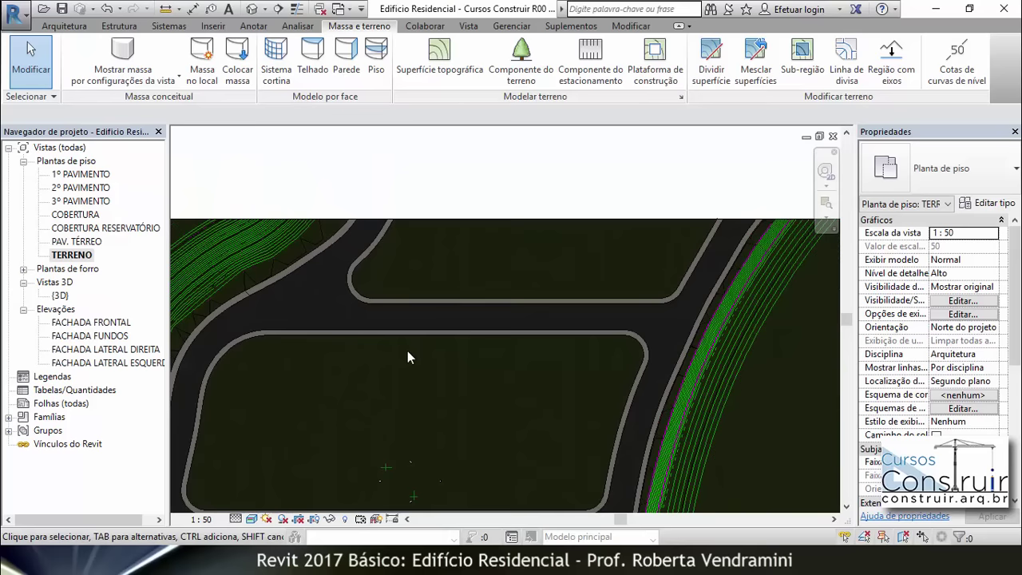
{"action": "scroll", "coordinate": [395, 272], "scroll_direction": "down", "scroll_amount": 1}
{"action": "scroll", "coordinate": [454, 268], "scroll_direction": "down", "scroll_amount": 1}
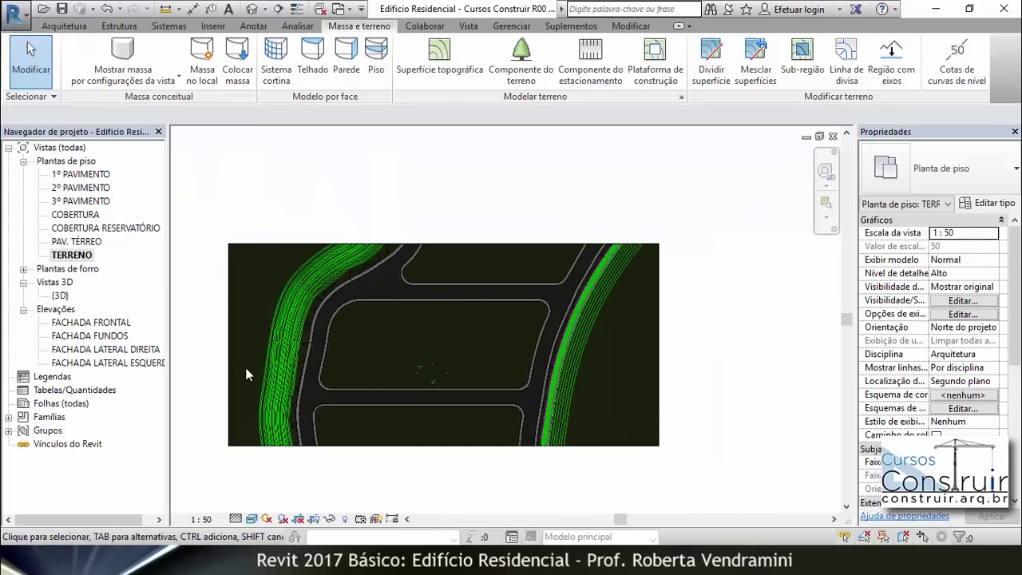
Open the default 3D view and orbit slightly toward the terrain.
{"action": "left_click", "coordinate": [253, 9]}
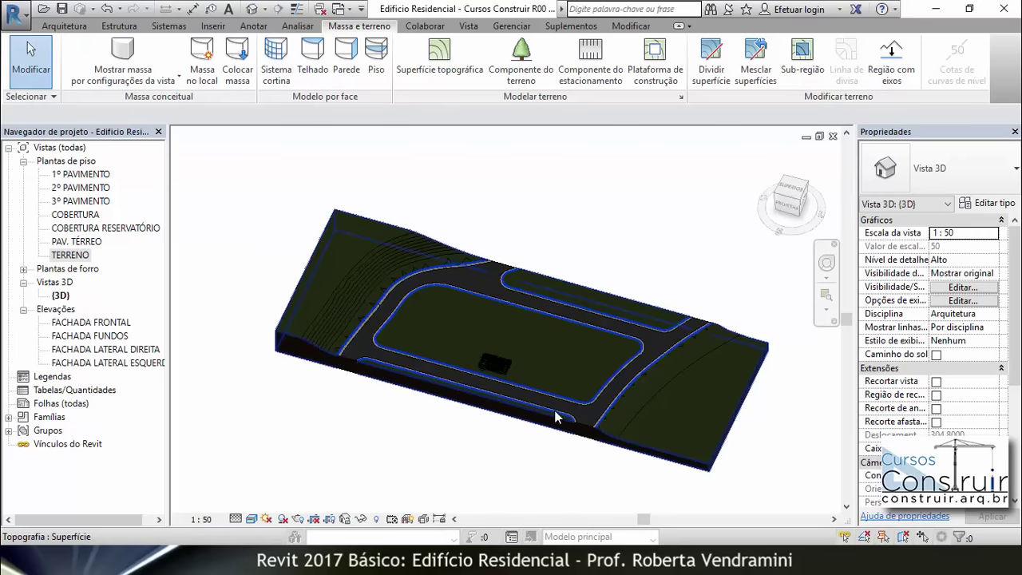
{"action": "mouse_move", "coordinate": [555, 423]}
{"action": "middle_mouse_down", "text": "shift"}
{"action": "mouse_move", "coordinate": [541, 381]}
{"action": "mouse_move", "coordinate": [436, 312]}
{"action": "middle_mouse_up", "text": "shift"}
{"action": "scroll", "coordinate": [516, 391], "scroll_direction": "up", "scroll_amount": 4}
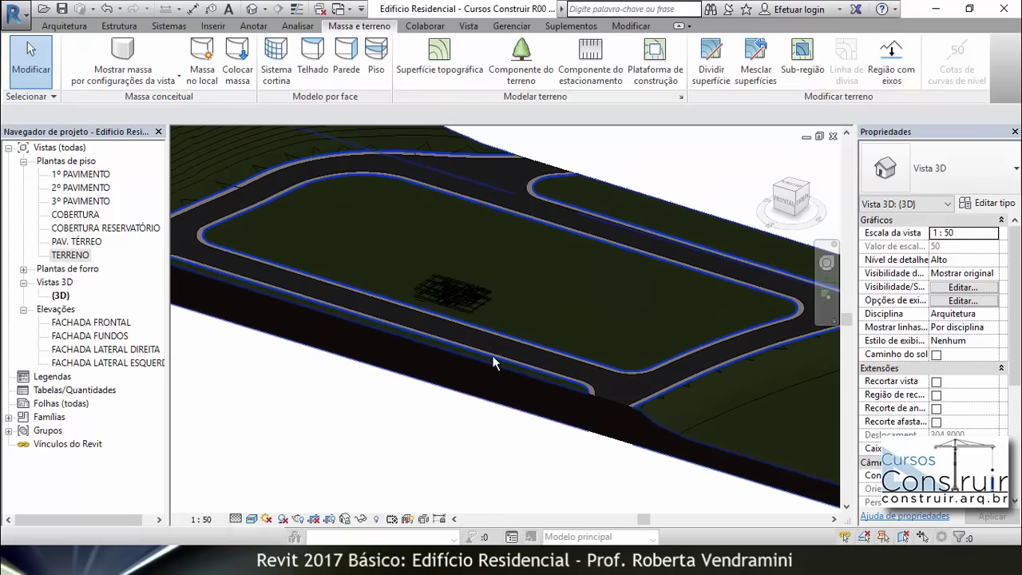
{"action": "scroll", "coordinate": [427, 308], "scroll_direction": "up", "scroll_amount": 2}
{"action": "scroll", "coordinate": [418, 318], "scroll_direction": "up", "scroll_amount": 2}
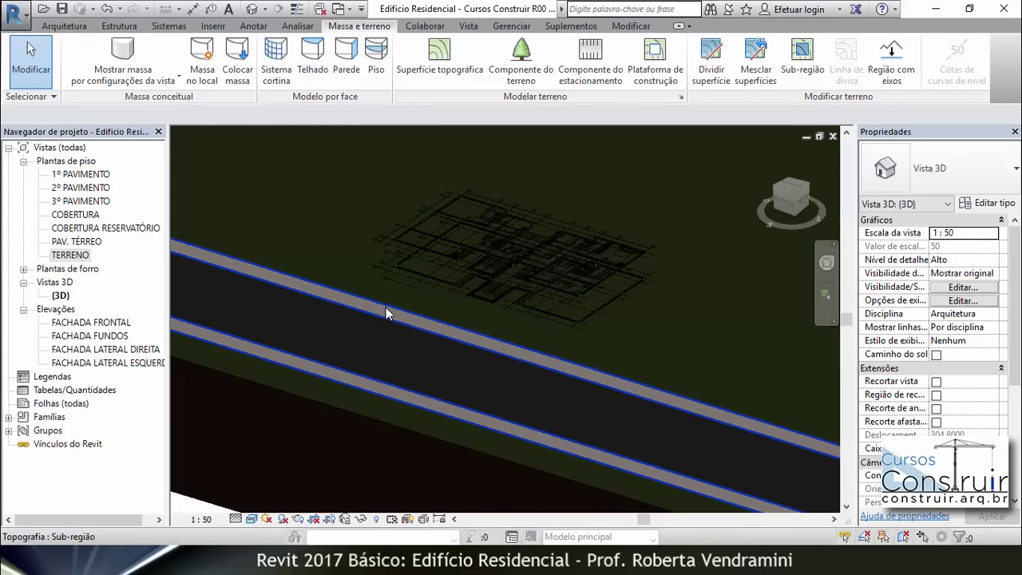
Orbit and zoom around the road and building to inspect the sidewalks.
{"action": "middle_click_drag", "start_coordinate": [560, 381], "coordinate": [555, 435], "text": "shift"}
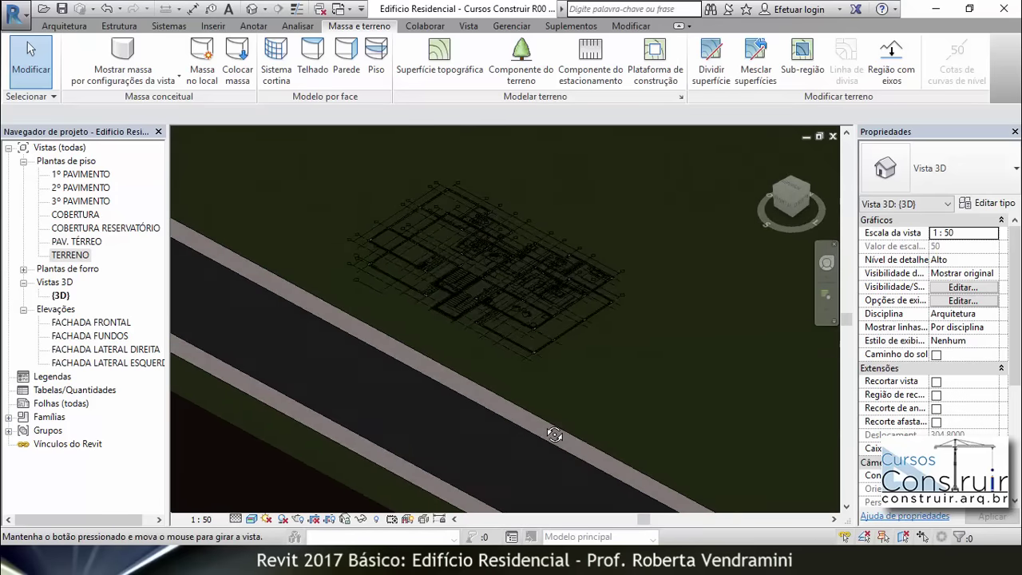
{"action": "scroll", "coordinate": [449, 394], "scroll_direction": "up", "scroll_amount": 2}
{"action": "scroll", "coordinate": [467, 367], "scroll_direction": "up", "scroll_amount": 2}
{"action": "scroll", "coordinate": [466, 367], "scroll_direction": "up", "scroll_amount": 2}
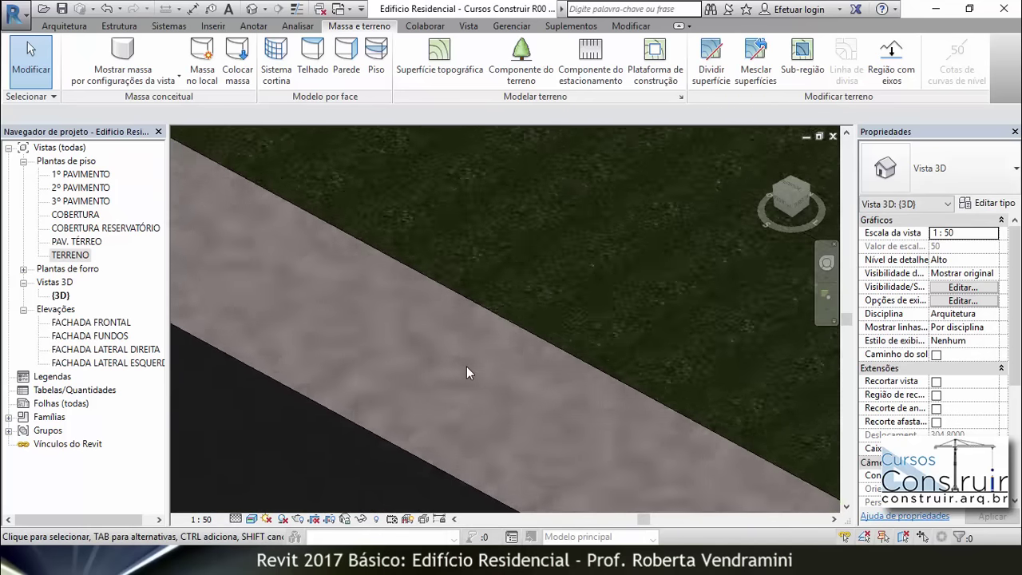
{"action": "scroll", "coordinate": [439, 356], "scroll_direction": "up", "scroll_amount": 2}
{"action": "scroll", "coordinate": [466, 366], "scroll_direction": "down", "scroll_amount": 3}
{"action": "scroll", "coordinate": [506, 371], "scroll_direction": "down", "scroll_amount": 1}
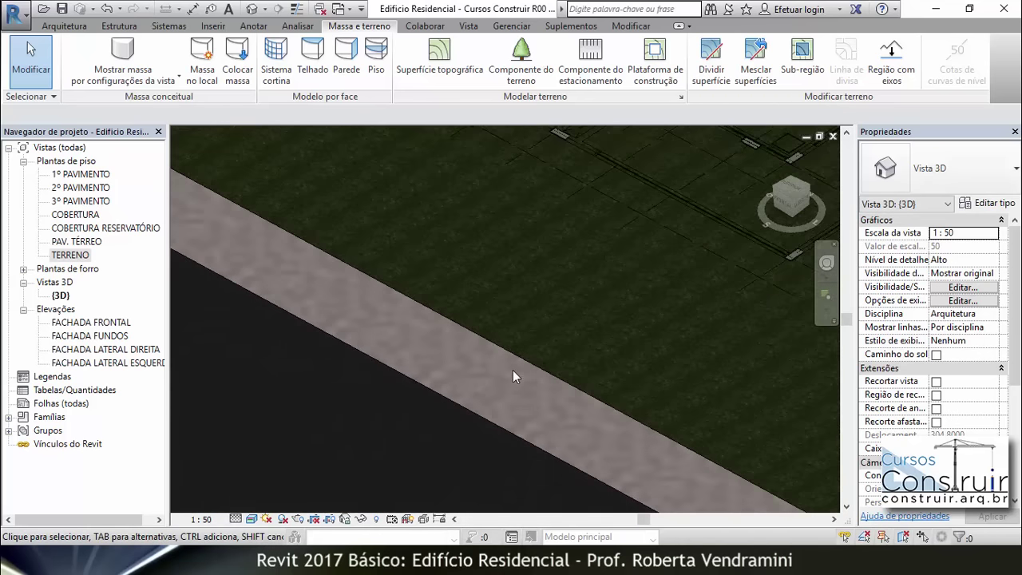
{"action": "scroll", "coordinate": [513, 370], "scroll_direction": "down", "scroll_amount": 2}
{"action": "scroll", "coordinate": [516, 365], "scroll_direction": "down", "scroll_amount": 2}
{"action": "scroll", "coordinate": [407, 368], "scroll_direction": "down", "scroll_amount": 1}
{"action": "scroll", "coordinate": [382, 306], "scroll_direction": "down", "scroll_amount": 2}
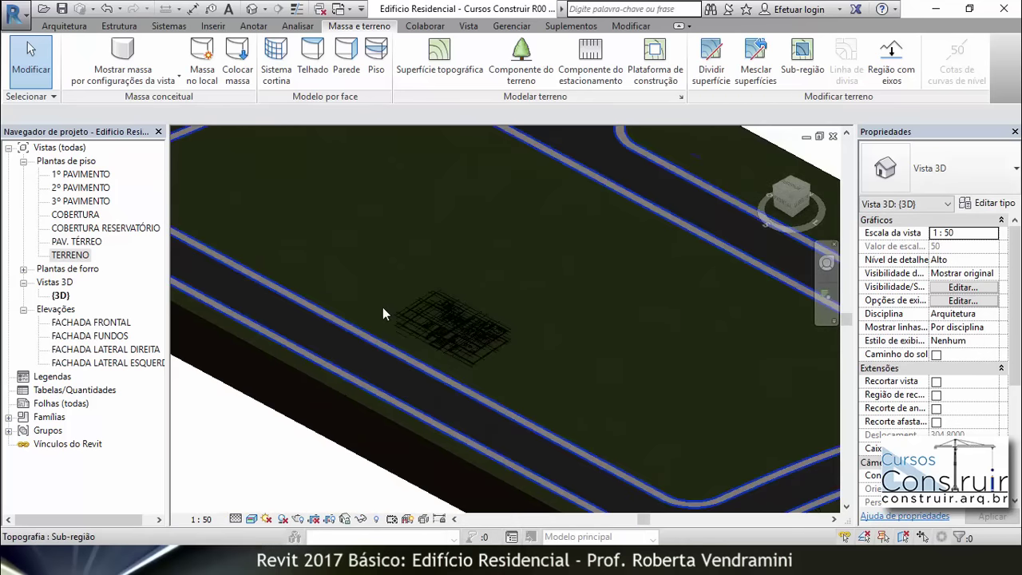
{"action": "scroll", "coordinate": [452, 403], "scroll_direction": "down", "scroll_amount": 2}
{"action": "scroll", "coordinate": [475, 412], "scroll_direction": "down", "scroll_amount": 3}
Orbit the model to view the whole road loop edged by sidewalks.
{"action": "mouse_move", "coordinate": [474, 413]}
{"action": "middle_mouse_down", "text": "shift"}
{"action": "mouse_move", "coordinate": [525, 388]}
{"action": "mouse_move", "coordinate": [511, 379]}
{"action": "middle_mouse_up", "text": "shift"}
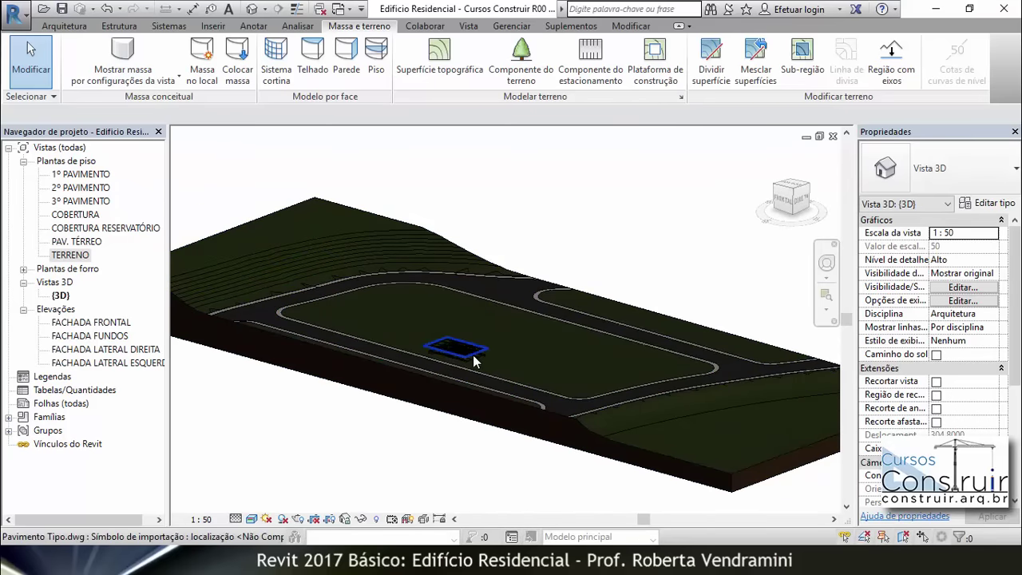
{"action": "scroll", "coordinate": [472, 361], "scroll_direction": "up", "scroll_amount": 2}
{"action": "scroll", "coordinate": [470, 367], "scroll_direction": "up", "scroll_amount": 2}
{"action": "scroll", "coordinate": [392, 347], "scroll_direction": "up", "scroll_amount": 1}
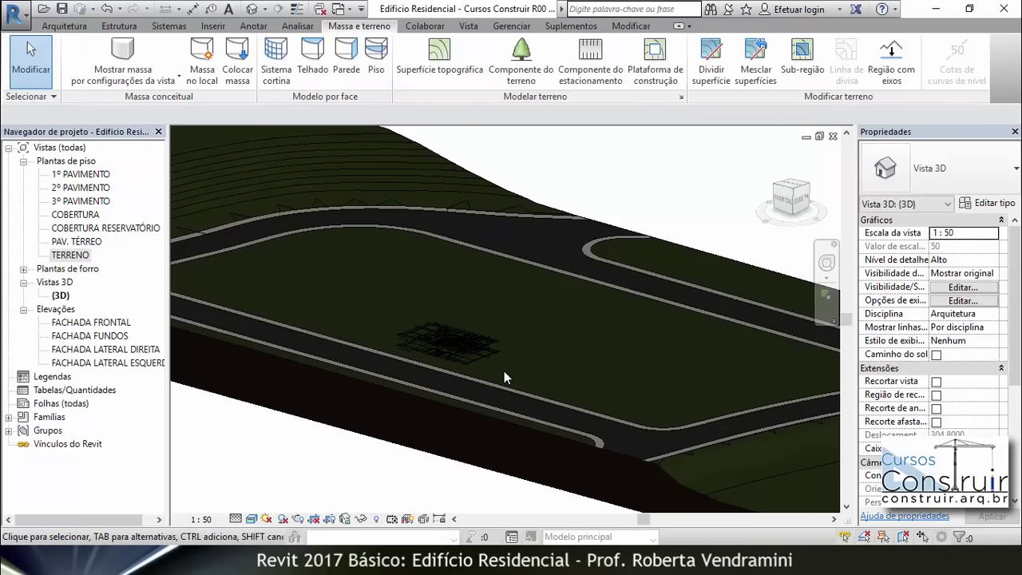
{"action": "scroll", "coordinate": [494, 367], "scroll_direction": "down", "scroll_amount": 2}
{"action": "scroll", "coordinate": [495, 388], "scroll_direction": "down", "scroll_amount": 2}
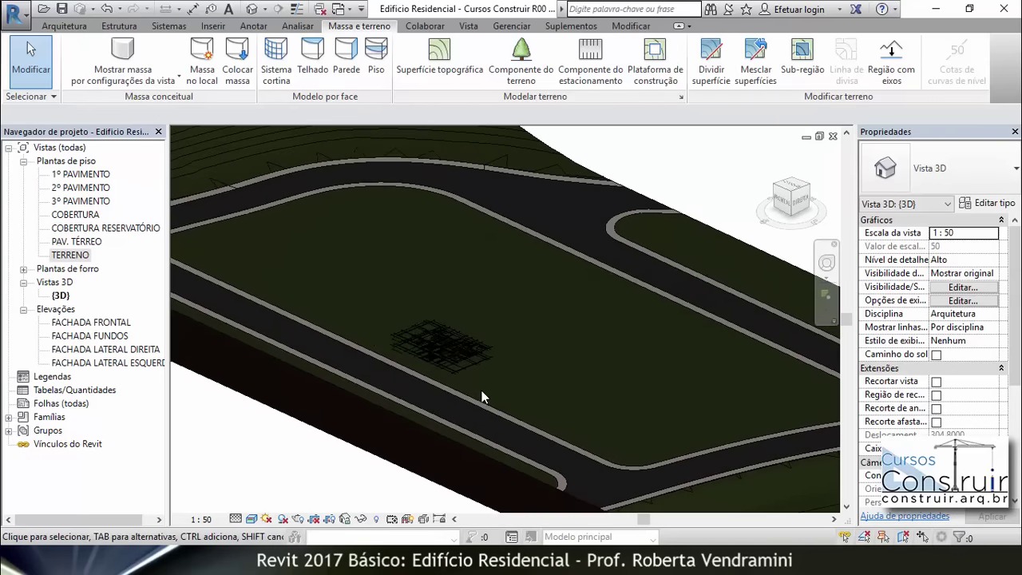
{"action": "scroll", "coordinate": [484, 393], "scroll_direction": "down", "scroll_amount": 2}
{"action": "scroll", "coordinate": [443, 389], "scroll_direction": "down", "scroll_amount": 2}
{"action": "scroll", "coordinate": [442, 389], "scroll_direction": "up", "scroll_amount": 3}
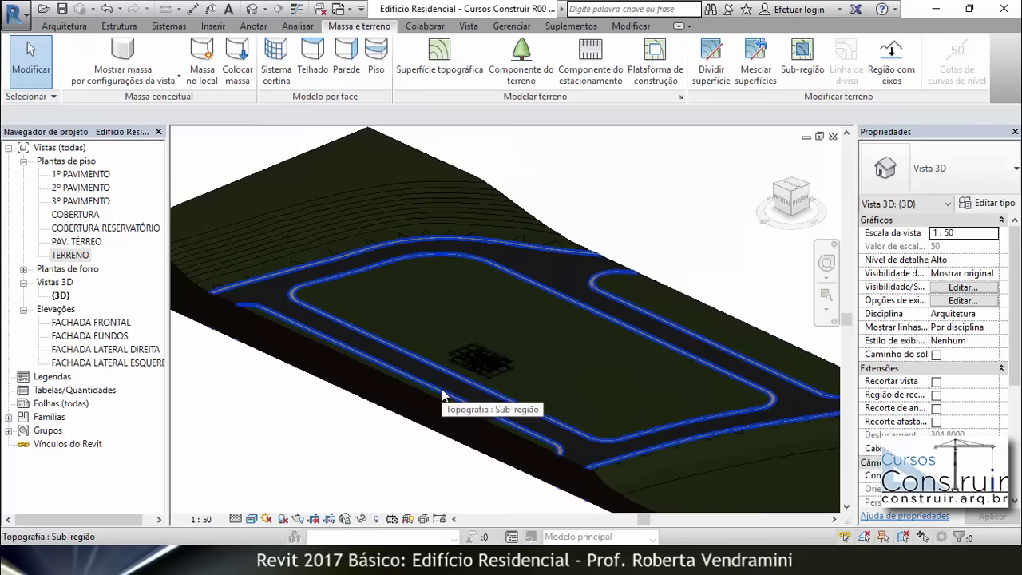